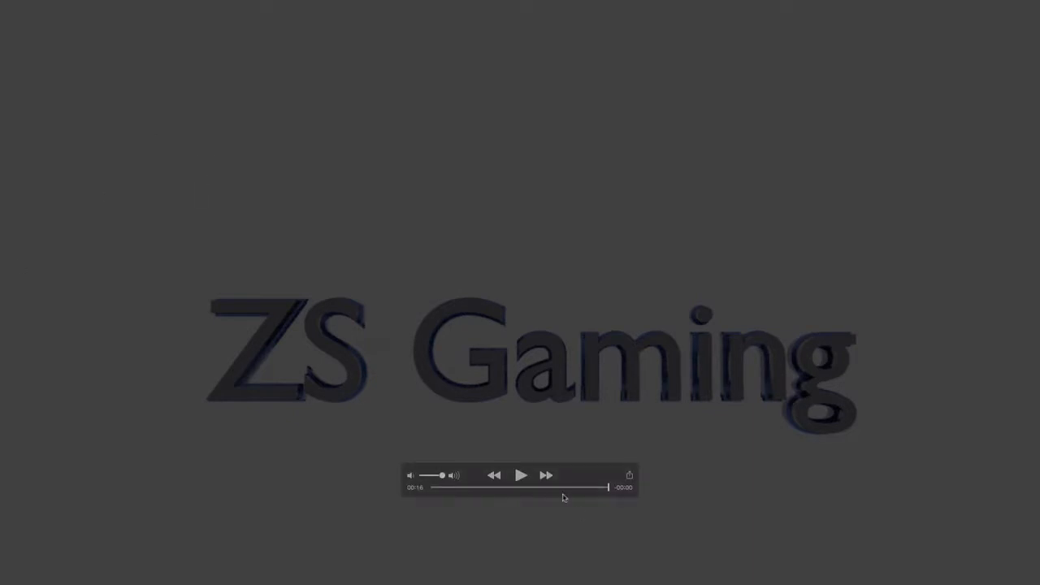
Step: Leave the Intro video's full-screen view and watch the XxBear Claw intro video from the desktop in full screen
mouse_move(37, 13)
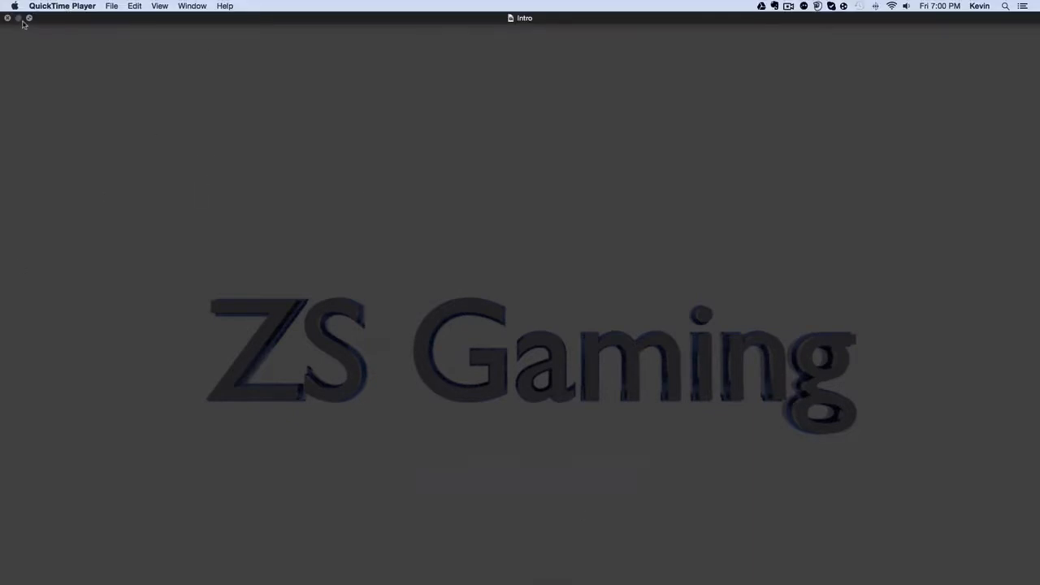
left_click(29, 17)
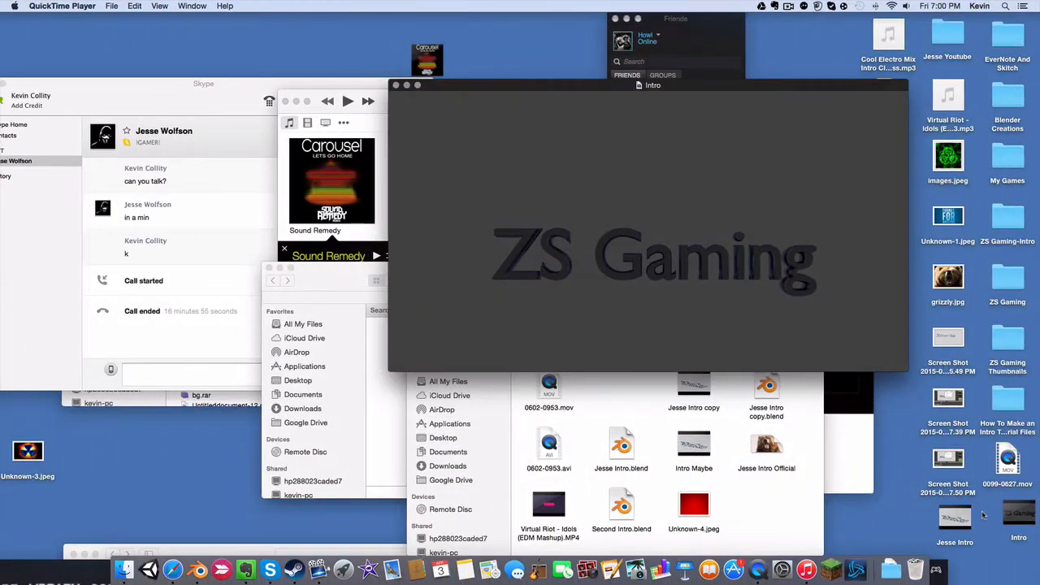
double_click(955, 518)
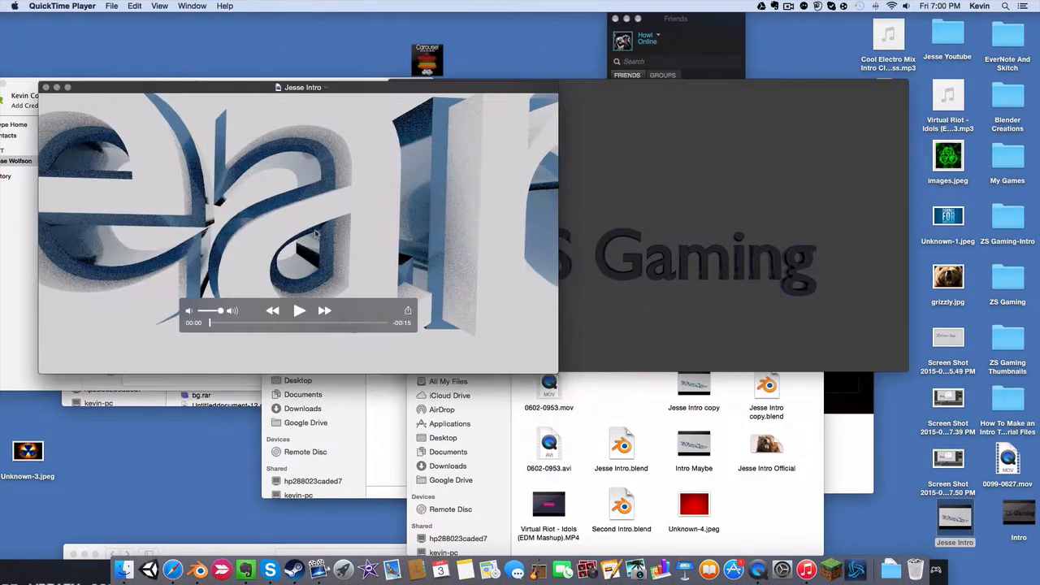
left_click(69, 87)
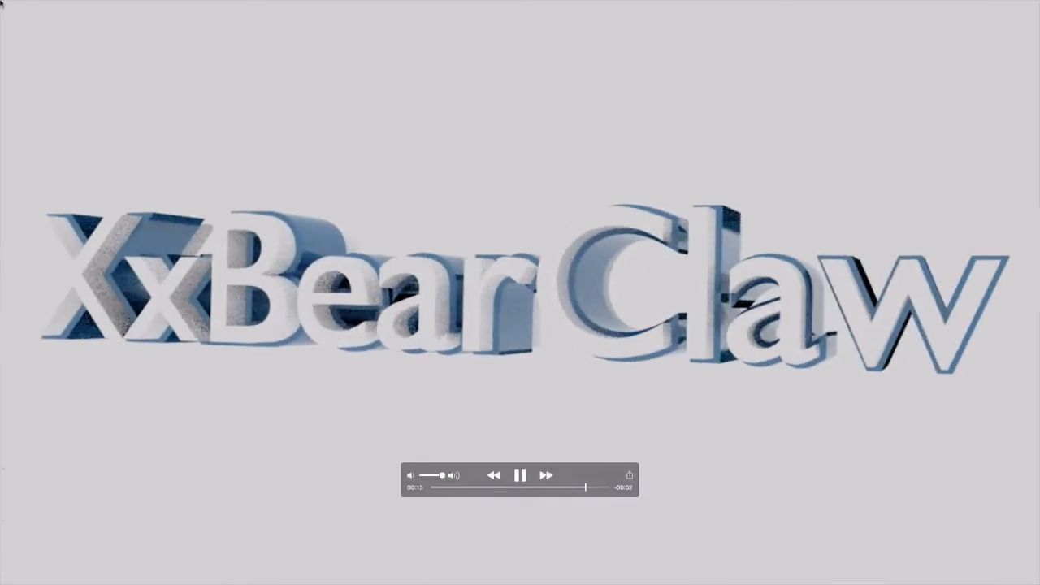
left_click(27, 21)
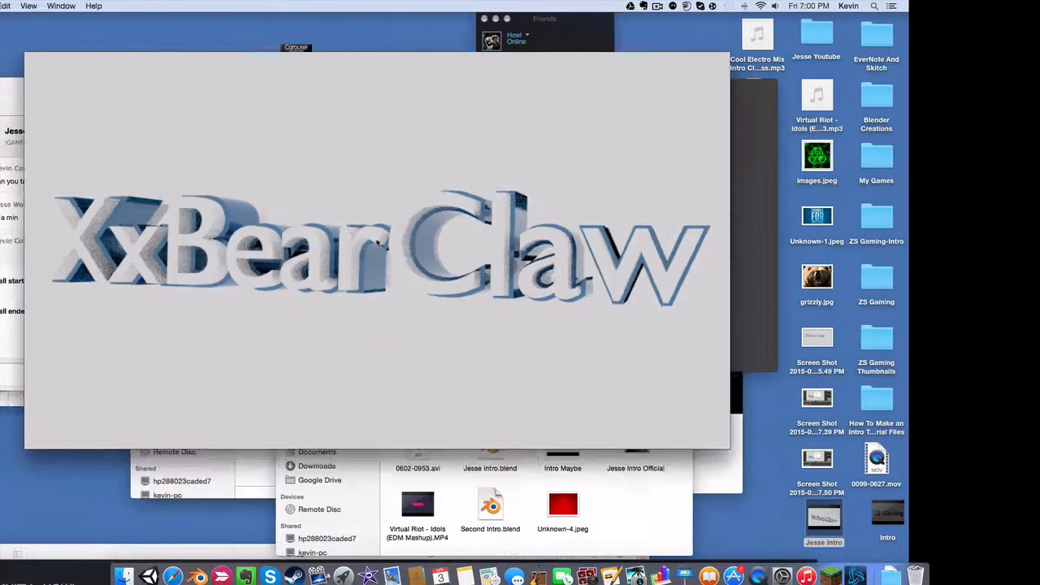
Step: Open 0099-0627.mov from the desktop, close the other two video windows, and watch it in full screen
double_click(1008, 459)
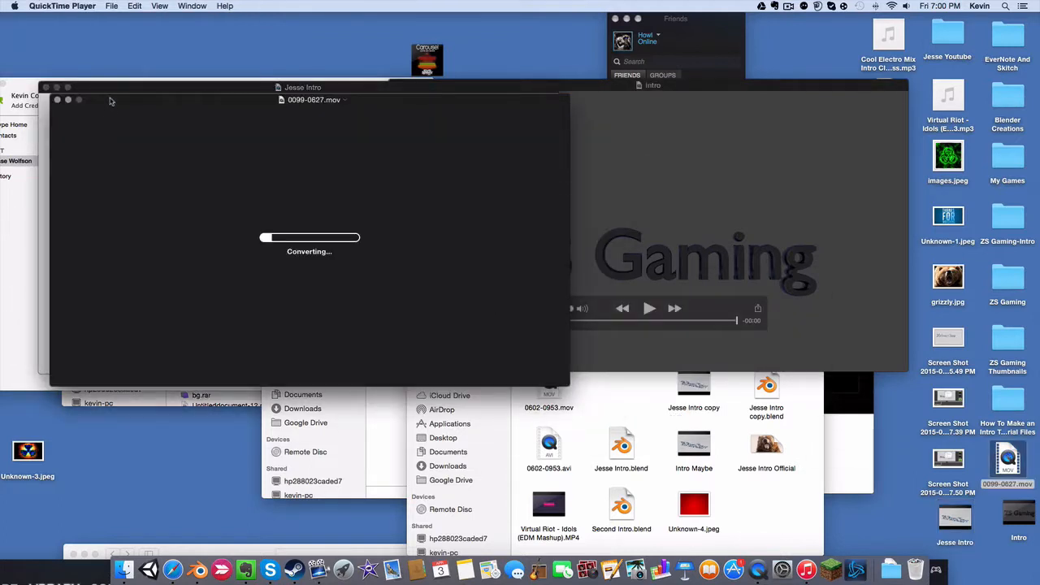
left_click_drag(112, 101, 175, 152)
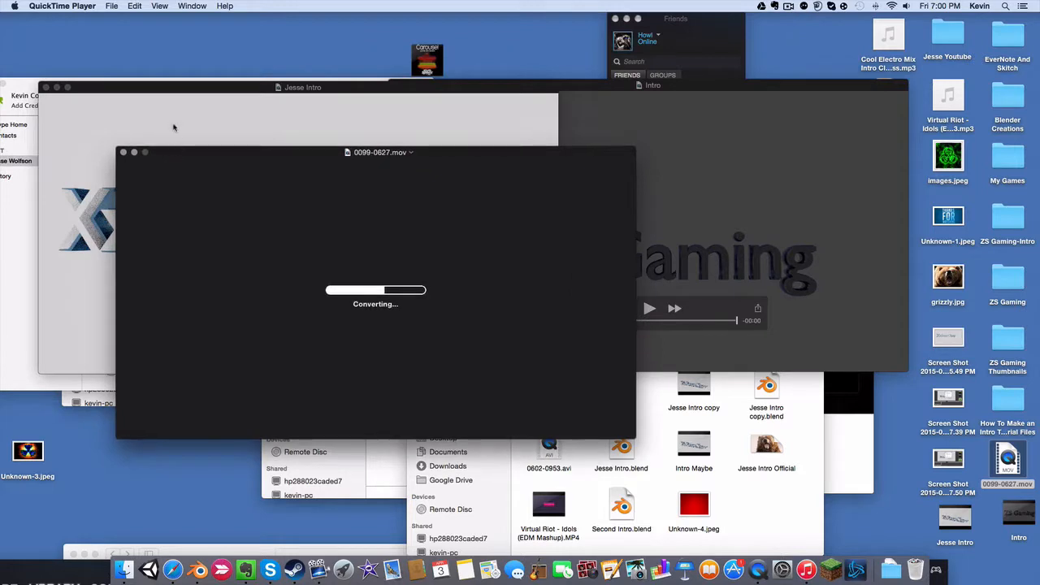
left_click(46, 87)
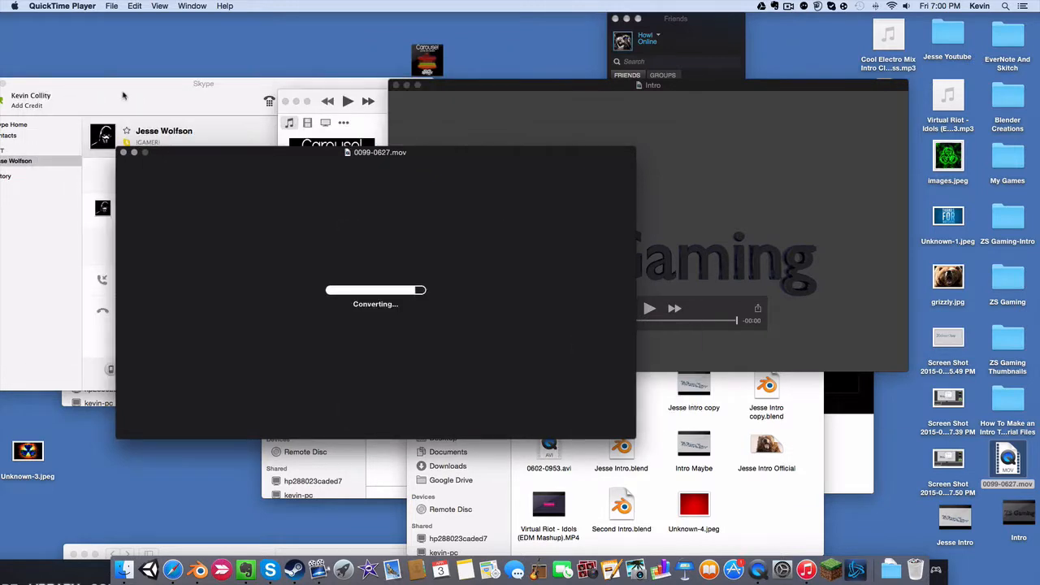
left_click(396, 86)
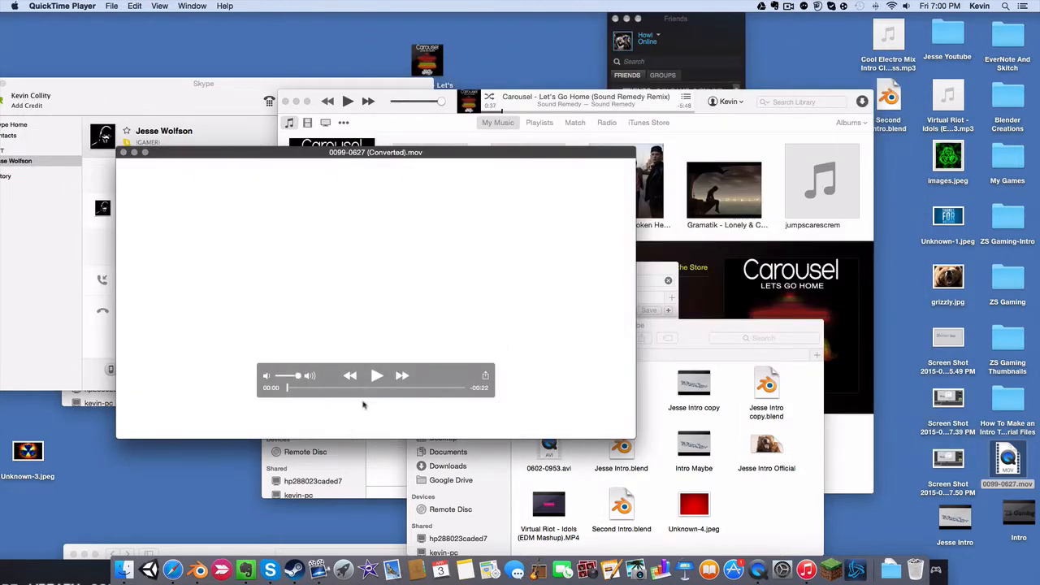
left_click(145, 153)
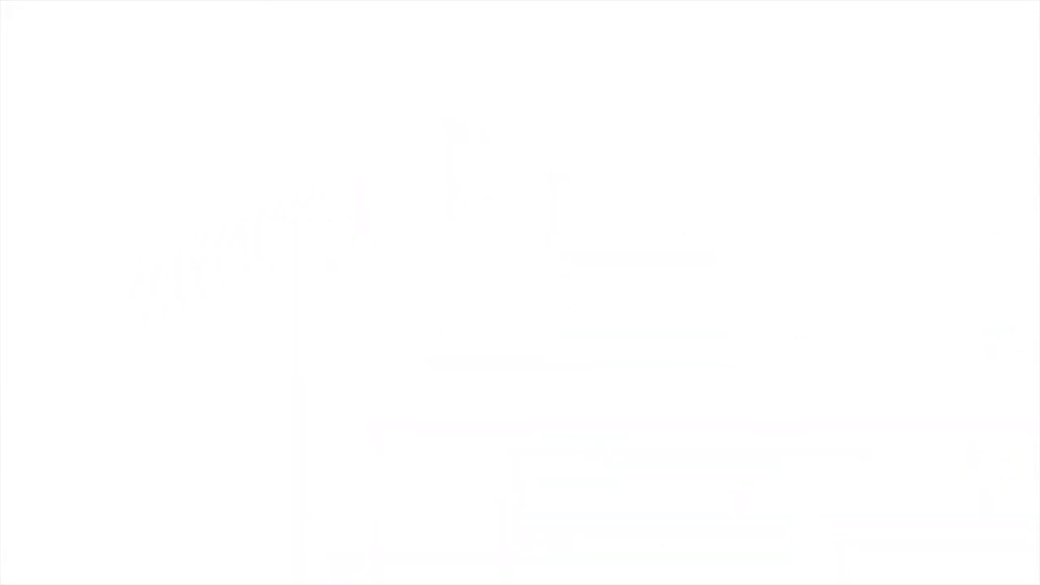
Step: Exit full screen and close the converted 0099-0627 video without saving it
mouse_move(624, 4)
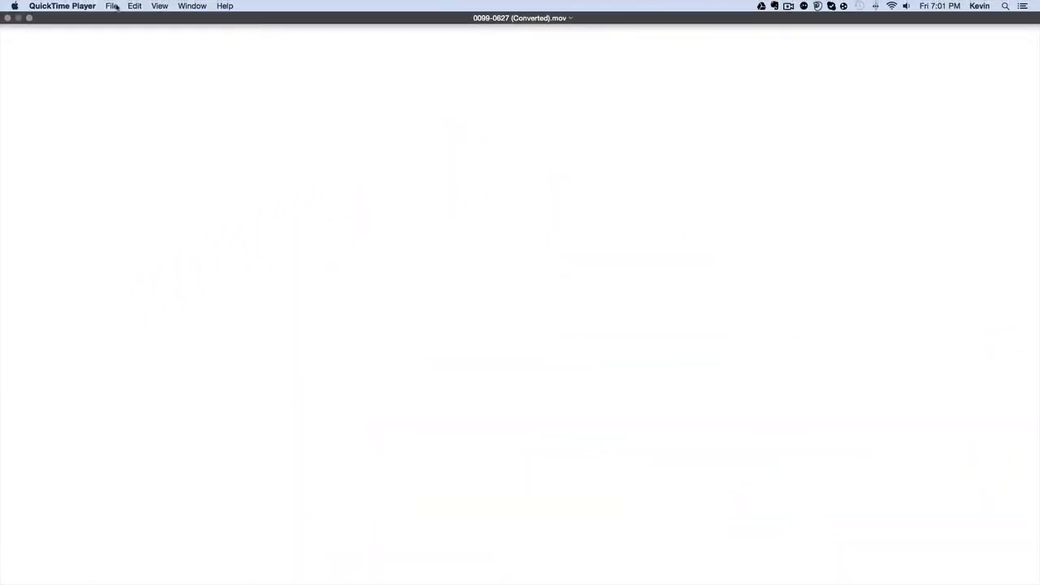
left_click(30, 18)
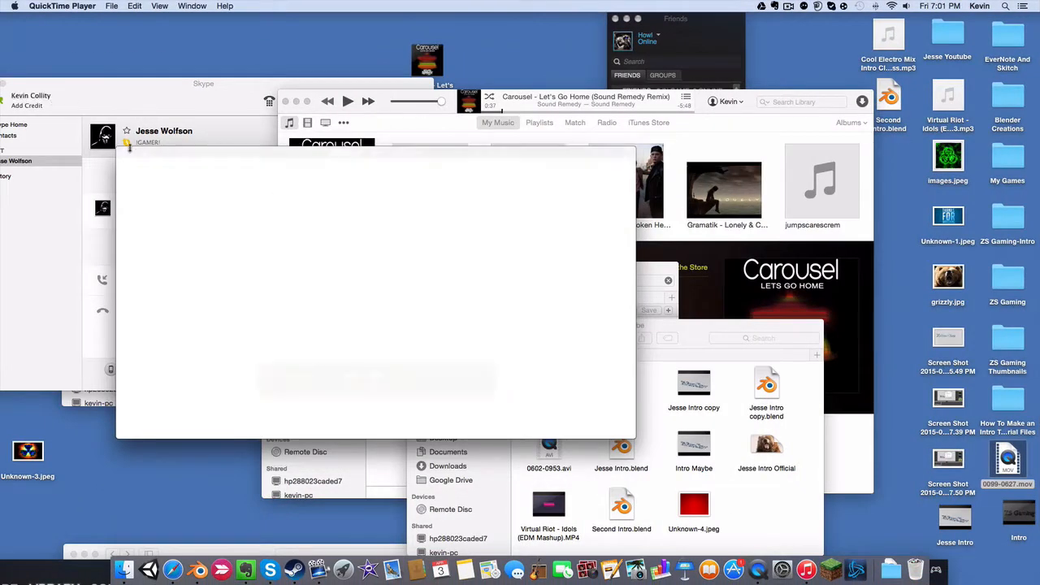
left_click(123, 152)
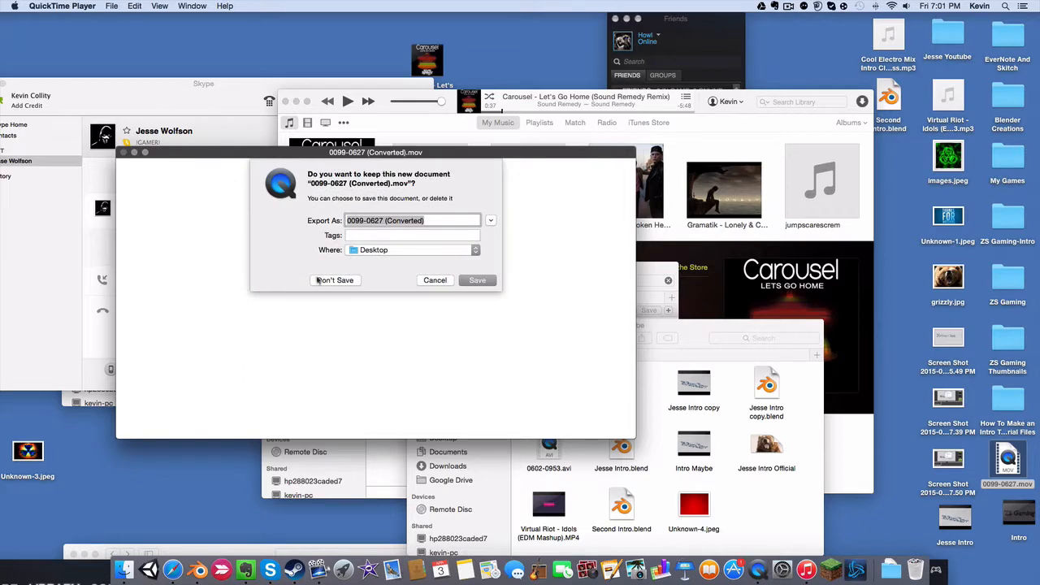
left_click(329, 278)
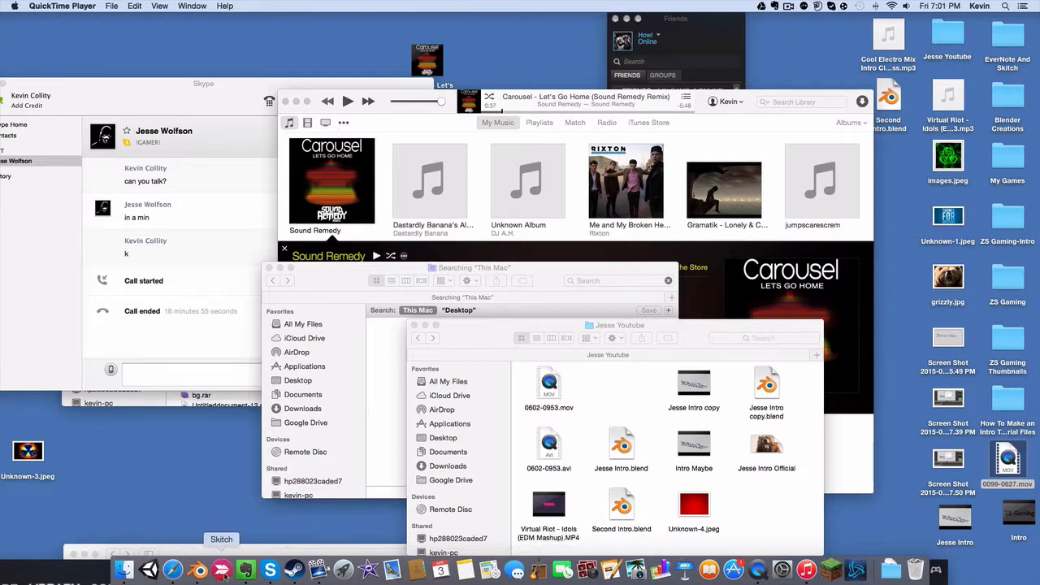
Step: Switch to Blender and delete both existing ZS Gaming text objects from the scene
left_click(197, 570)
middle_click_drag(476, 239, 446, 249)
right_click(448, 253)
key("x")
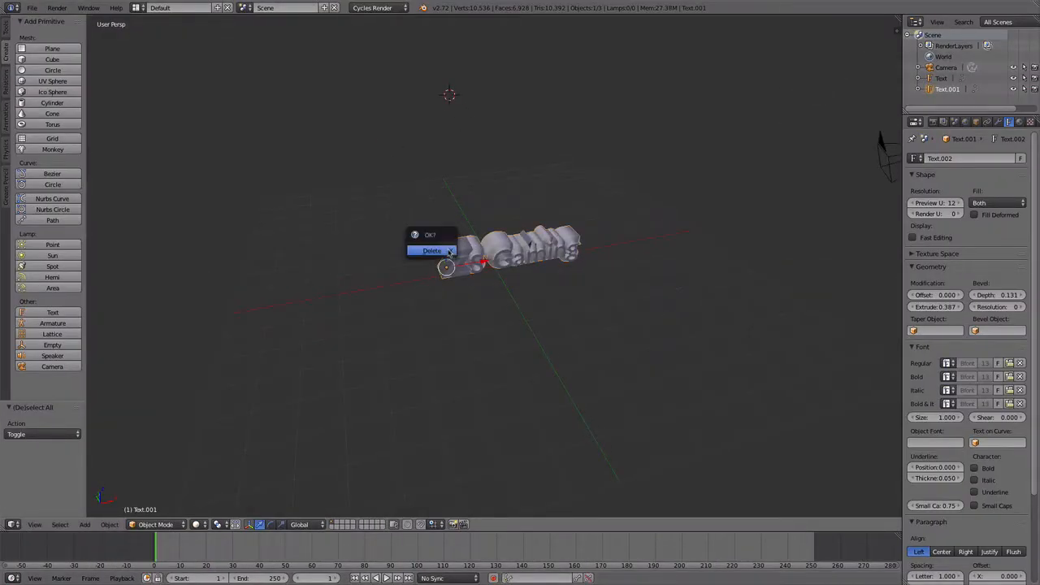
left_click(446, 251)
right_click(492, 258)
key("x")
left_click(497, 259)
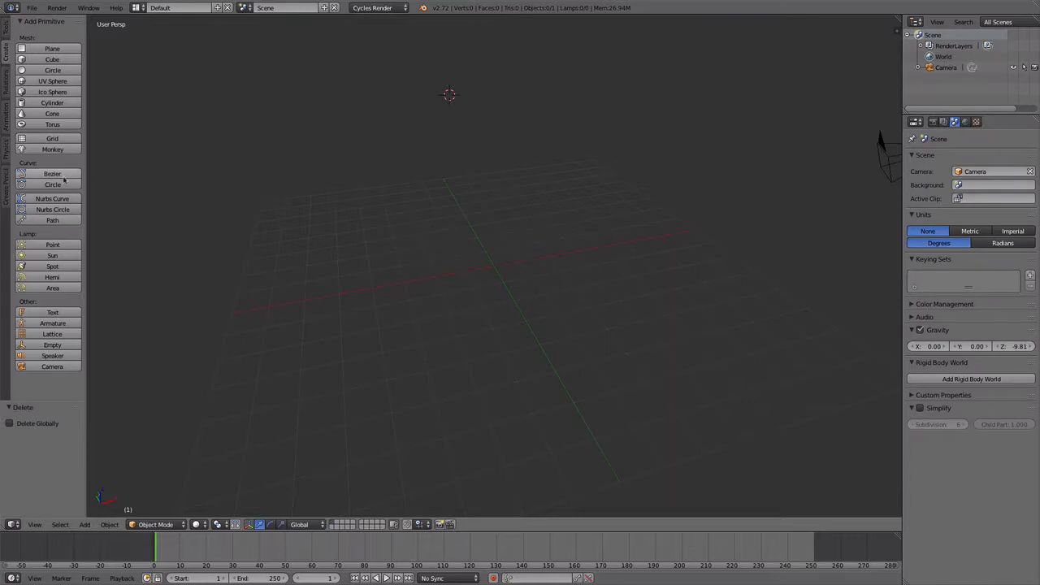
Step: Select Cycles Render as the render engine and add a text object, lowering it along Z towards the grid
left_click(392, 9)
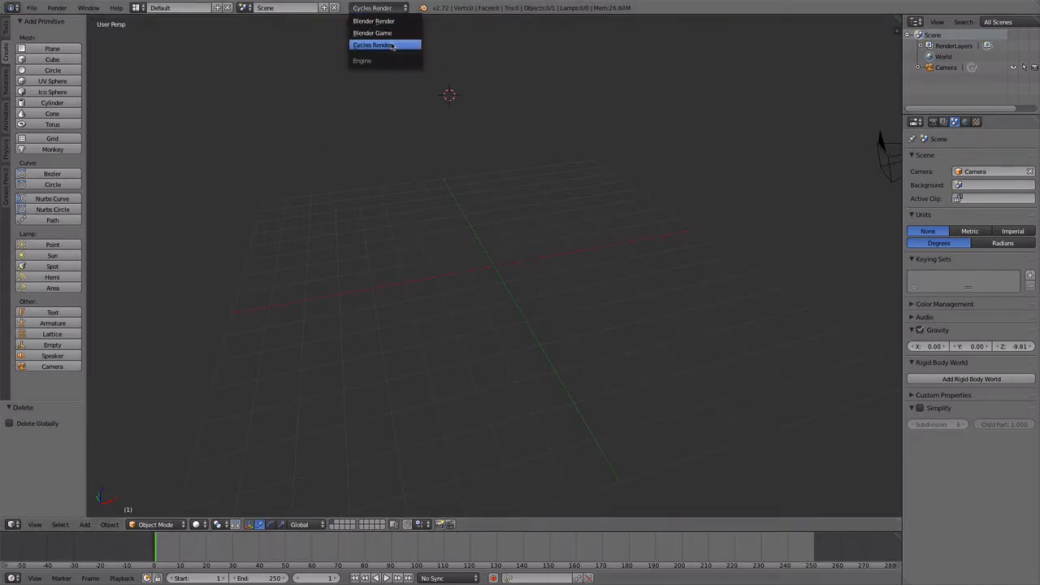
left_click(387, 45)
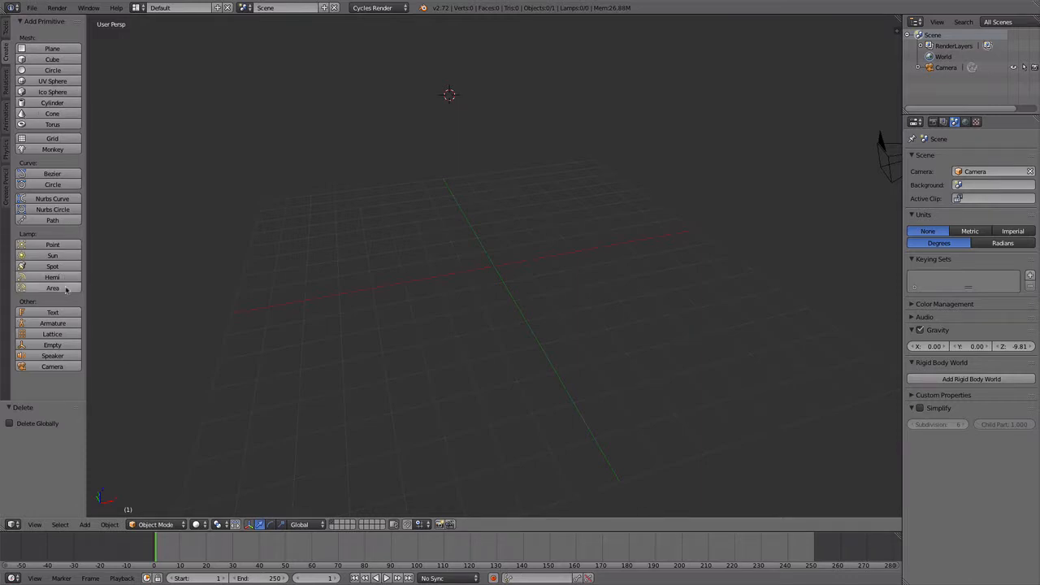
left_click(62, 312)
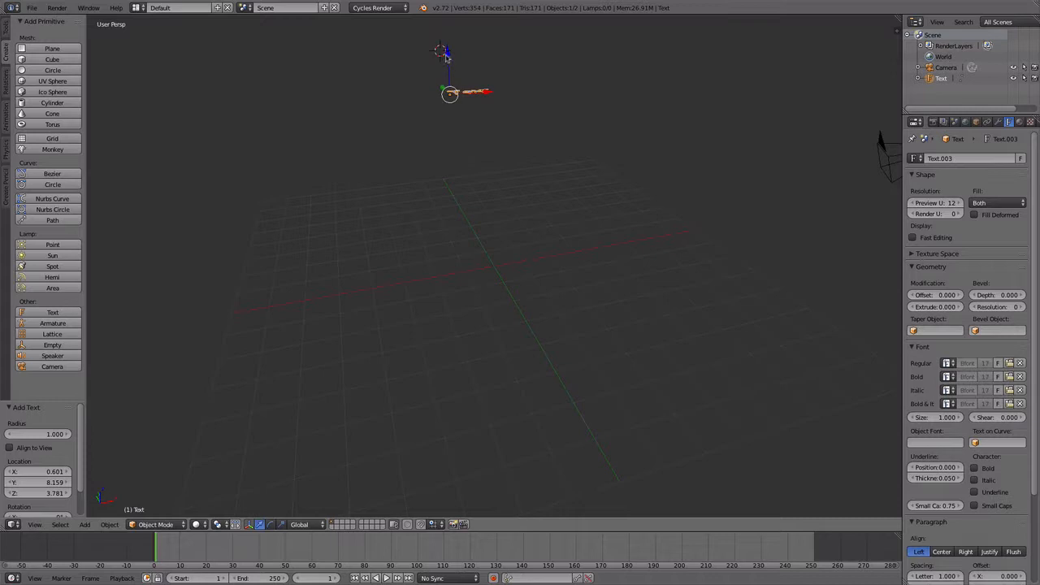
left_click_drag(446, 55, 448, 167)
Step: Replace the default contents of the new text object with "ZS Gaming"
middle_click_drag(437, 192, 440, 216)
key("Tab")
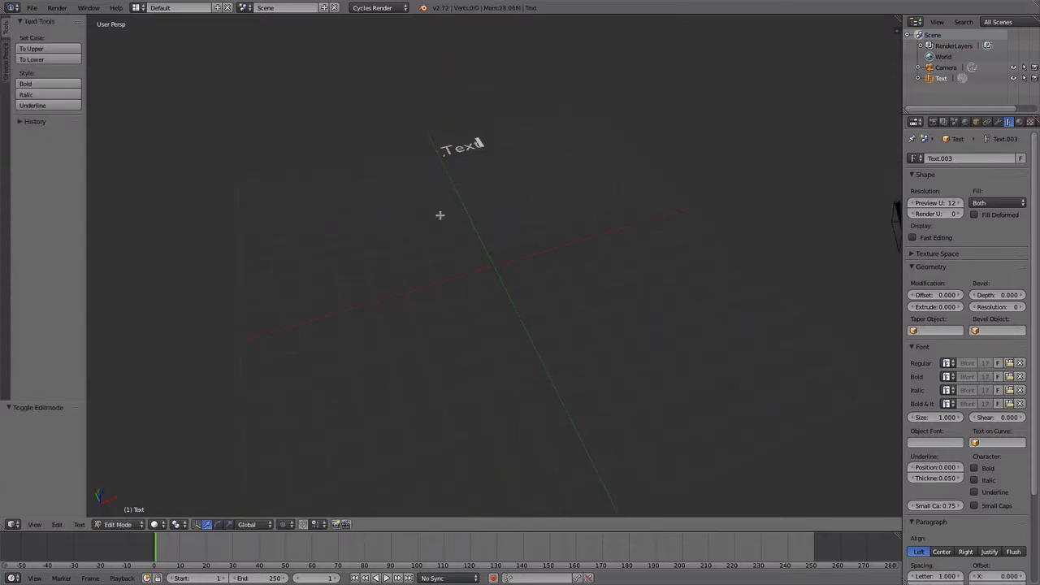
key("BackSpace")
key("BackSpace")
key("BackSpace")
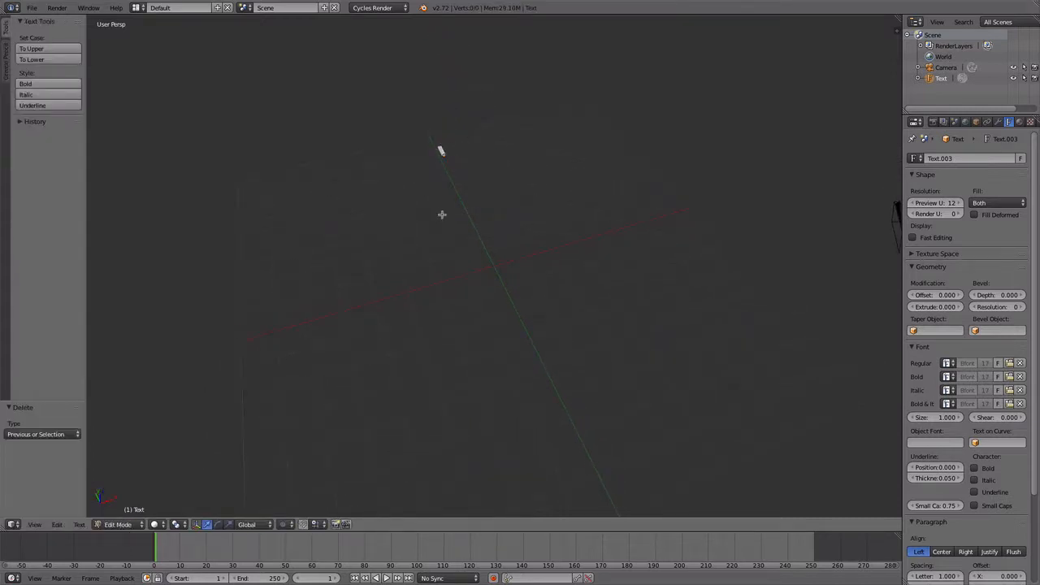
type("ZS Gaming")
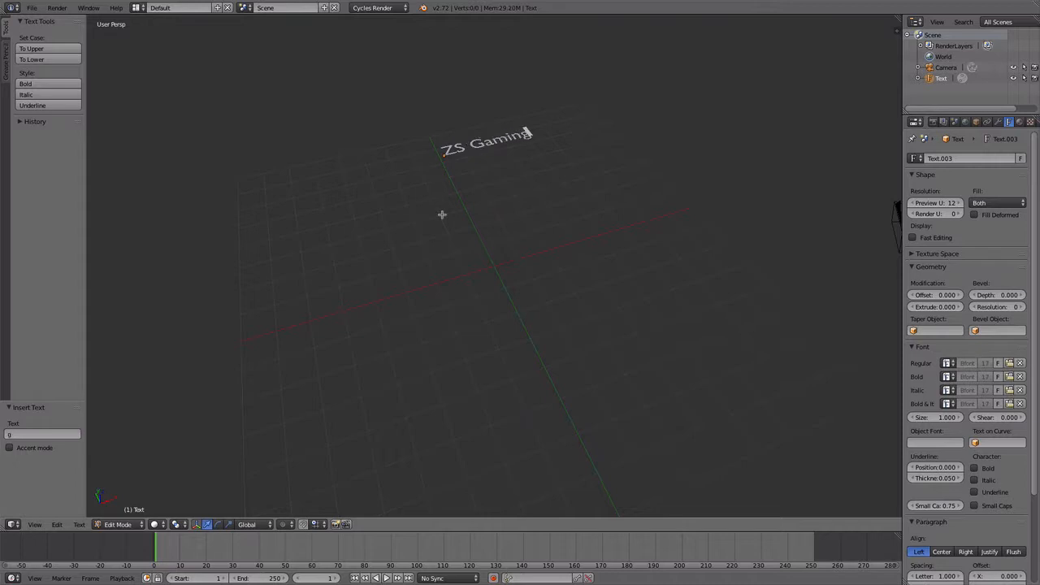
key("Tab")
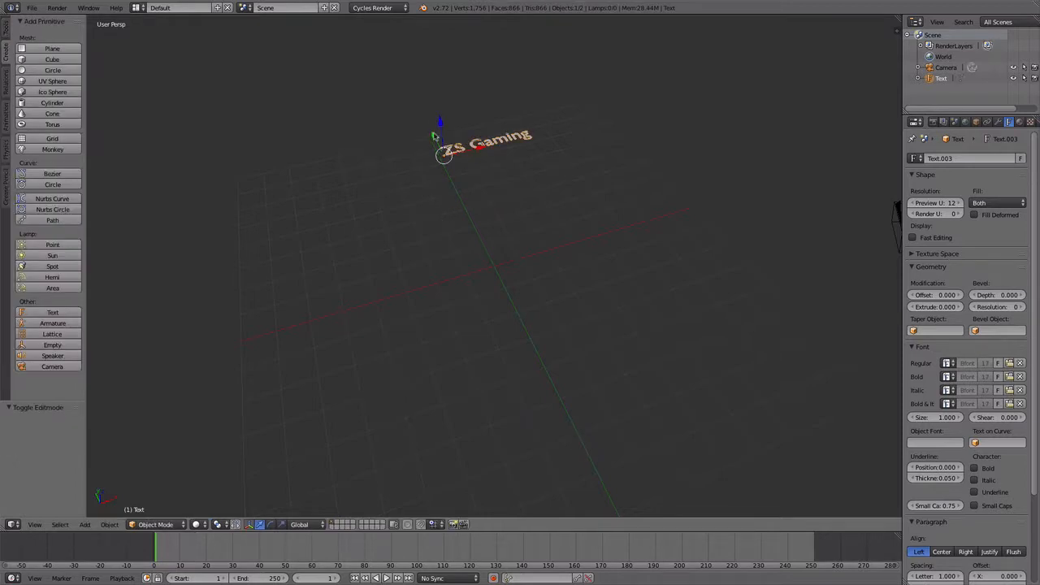
Step: Move the text about -7.48 units in Y and -2.33 in X to the grid's centre and rotate it 90° about X
left_click_drag(433, 138, 480, 269)
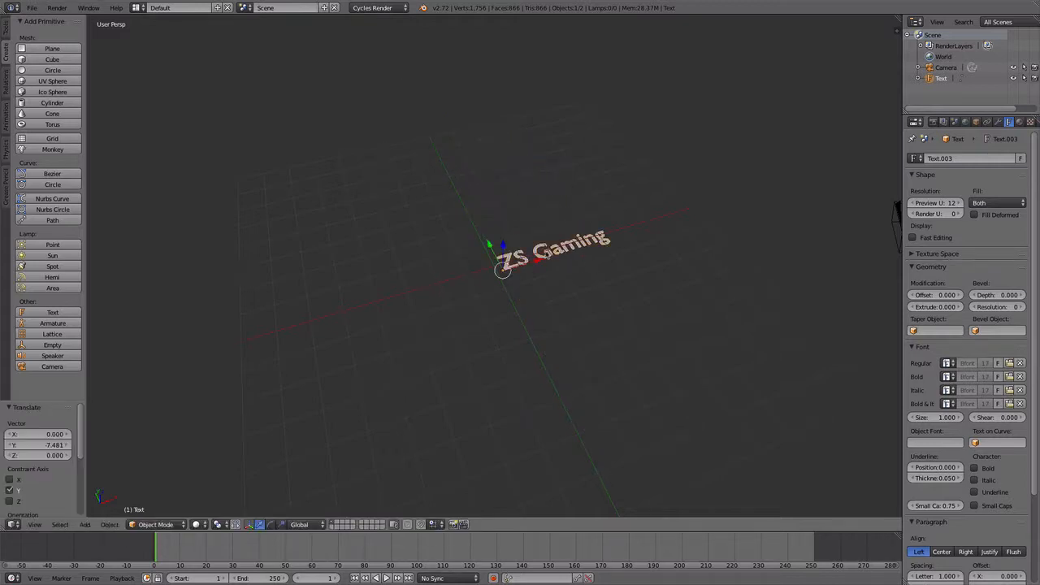
left_click_drag(542, 259, 482, 277)
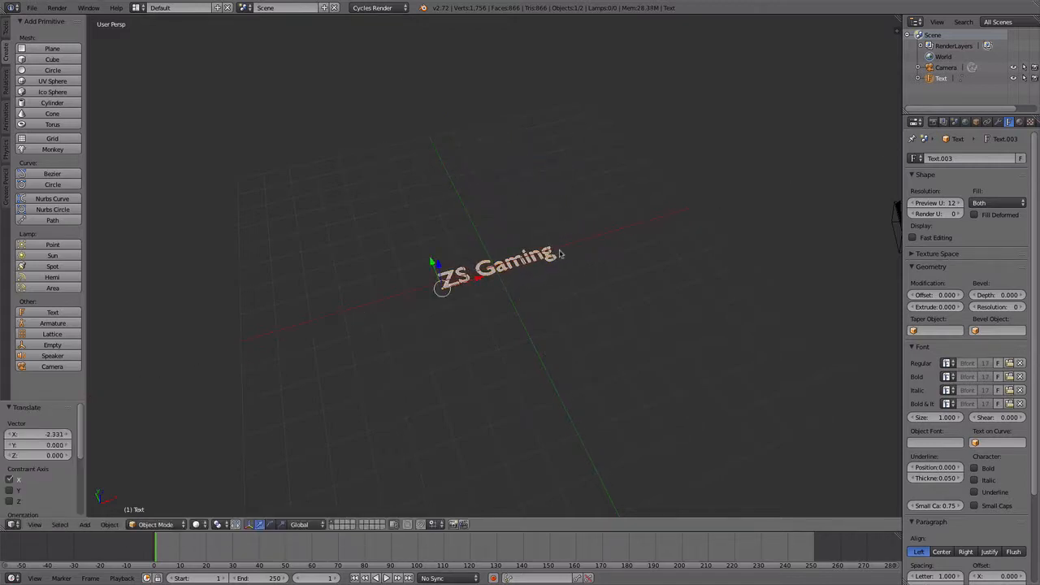
type("rx")
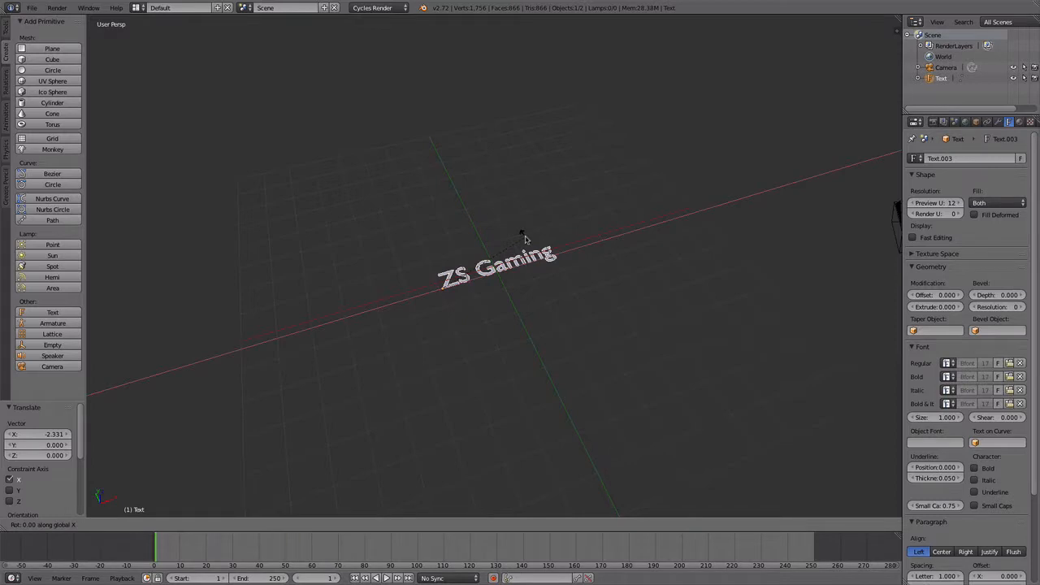
type("90")
key("Return")
Step: Raise the ZS Gaming text about 2.06 units along Z and set its extrude to about 0.308
middle_click_drag(527, 234, 476, 271)
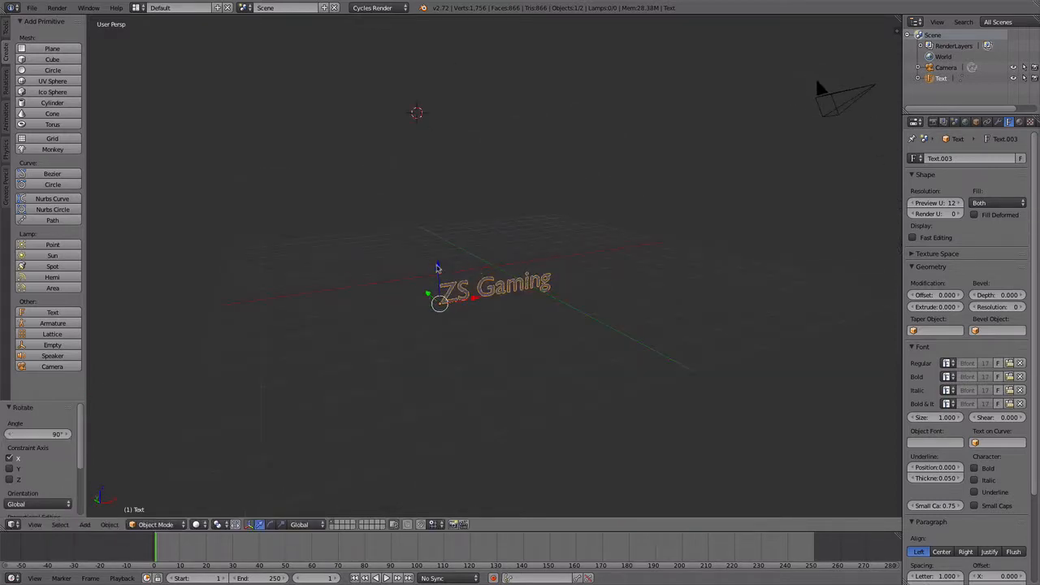
left_click_drag(436, 269, 438, 218)
middle_click_drag(457, 267, 540, 297)
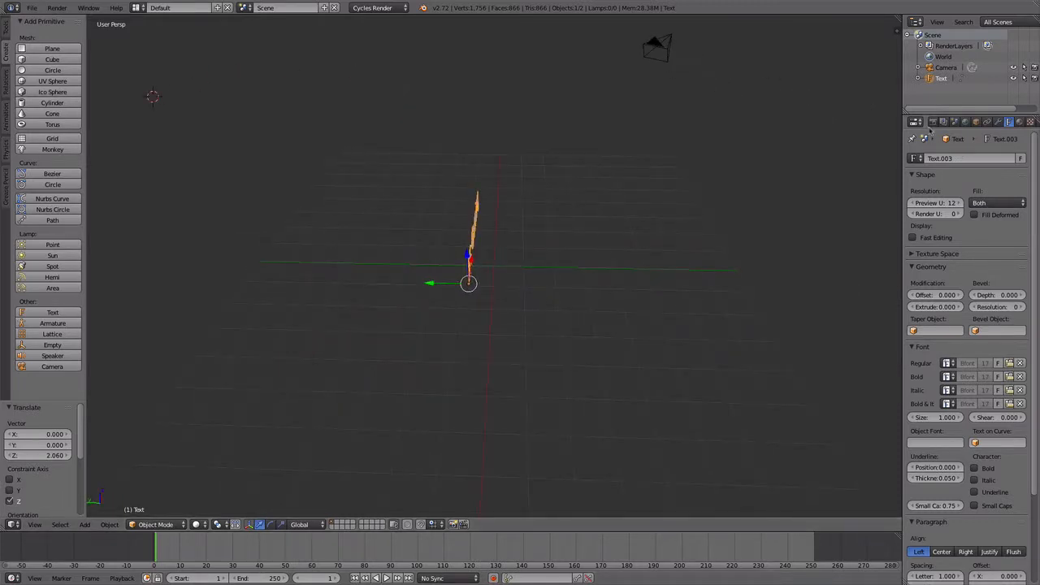
middle_click_drag(532, 311, 680, 284)
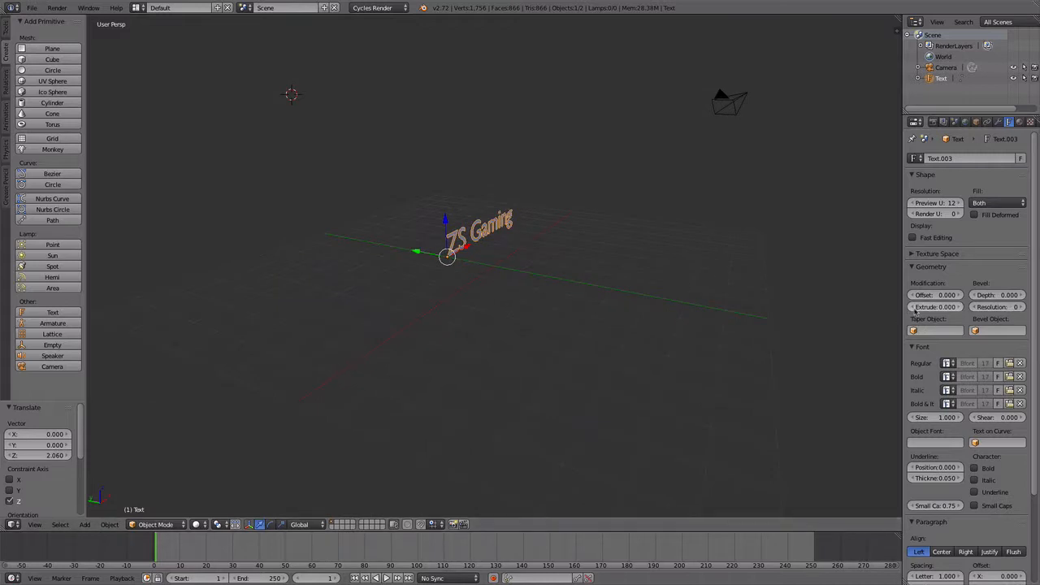
left_click_drag(916, 308, 960, 308)
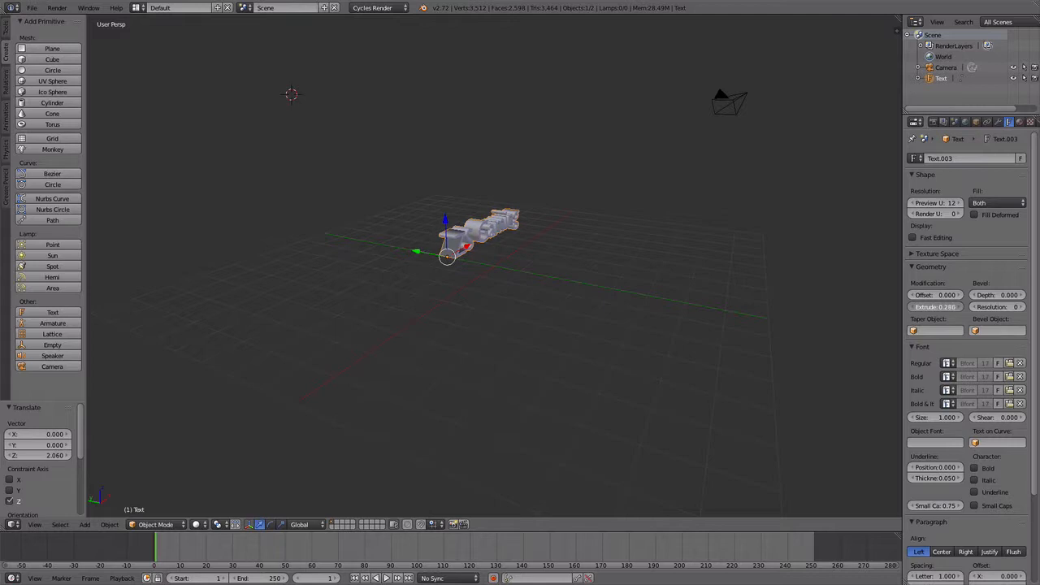
Step: Duplicate the extruded text in place and move the copy about 1.56 units along Y, behind the original
middle_click_drag(600, 299, 548, 290)
key("a")
middle_click_drag(448, 291, 452, 343)
right_click(451, 255)
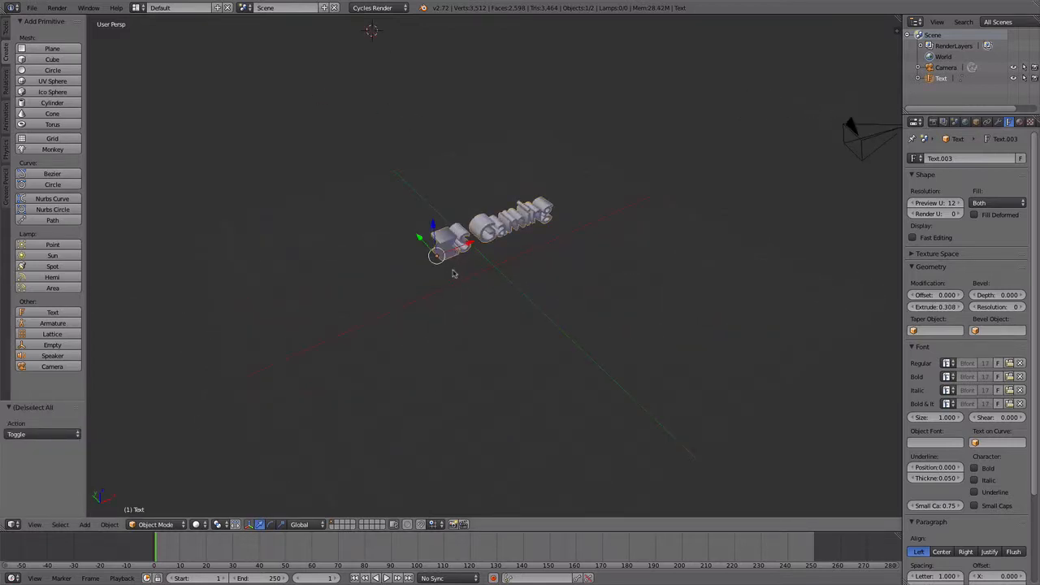
key("shift+d")
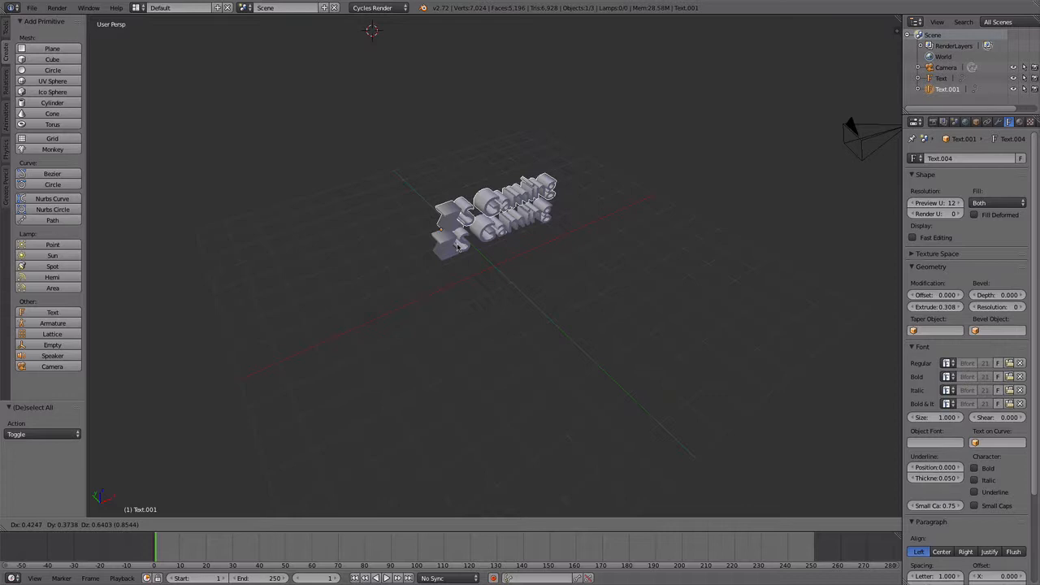
right_click(458, 246)
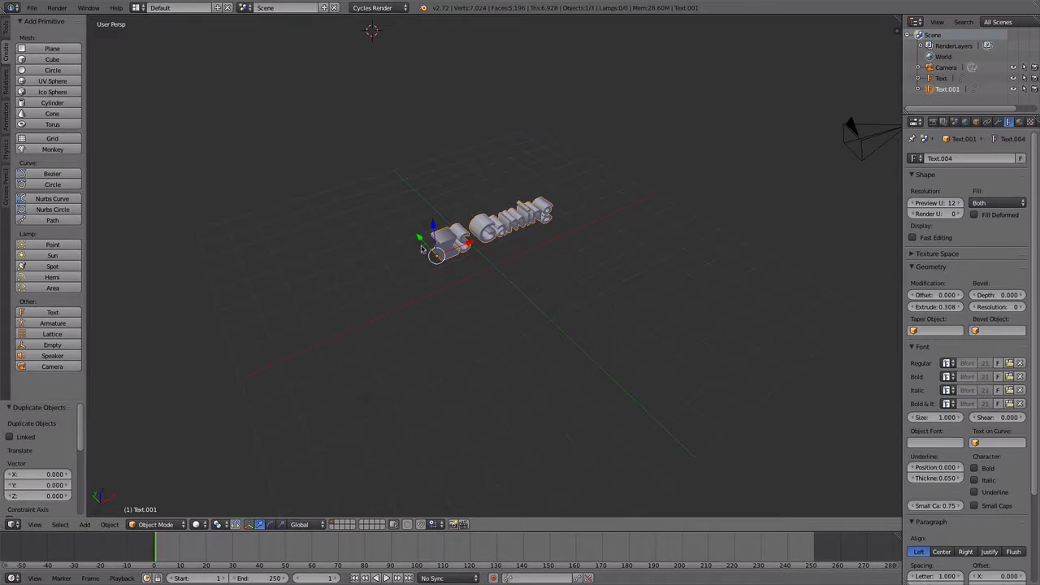
left_click_drag(417, 237, 388, 224)
Step: Set the duplicate text's bevel depth to about 0.072 and move it about -1.36 units in Y, back onto the original
middle_click_drag(387, 225, 449, 262)
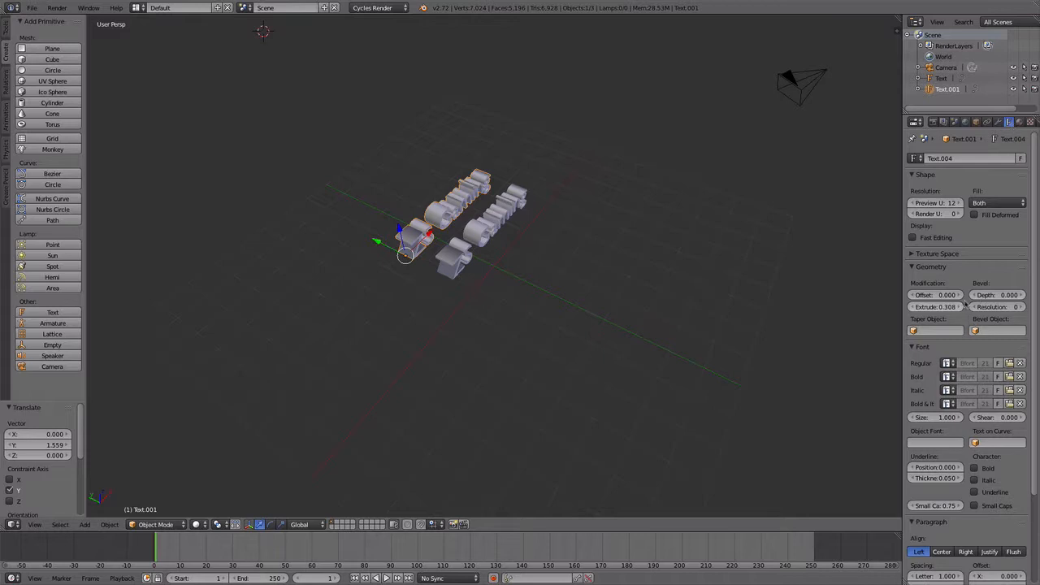
left_click_drag(998, 295, 1026, 295)
middle_click_drag(520, 288, 512, 258)
left_click_drag(378, 241, 428, 272)
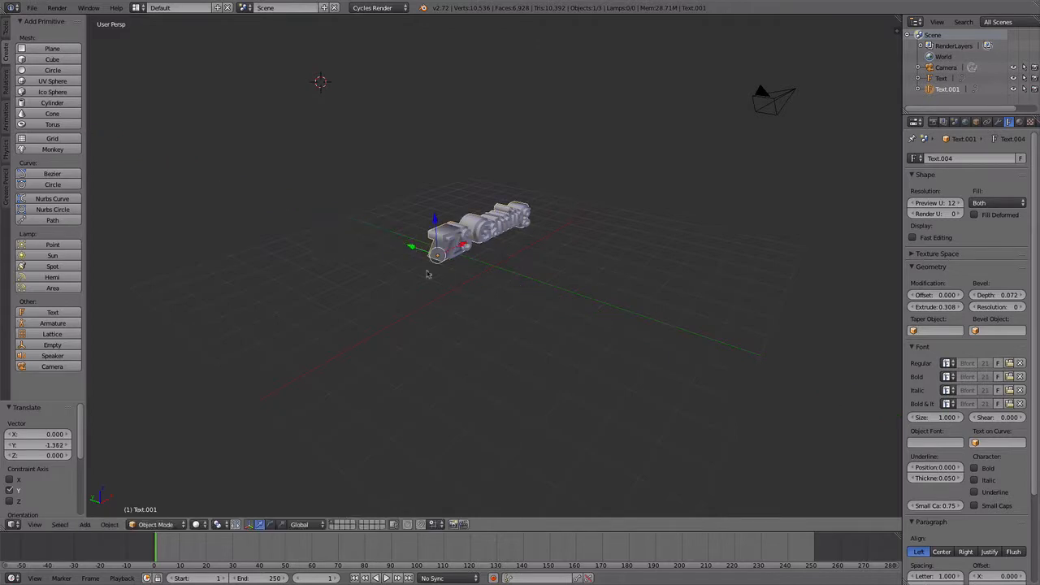
Step: Select the original front text without the bevel and create a new material for it
middle_click_drag(427, 271, 358, 322)
key("a")
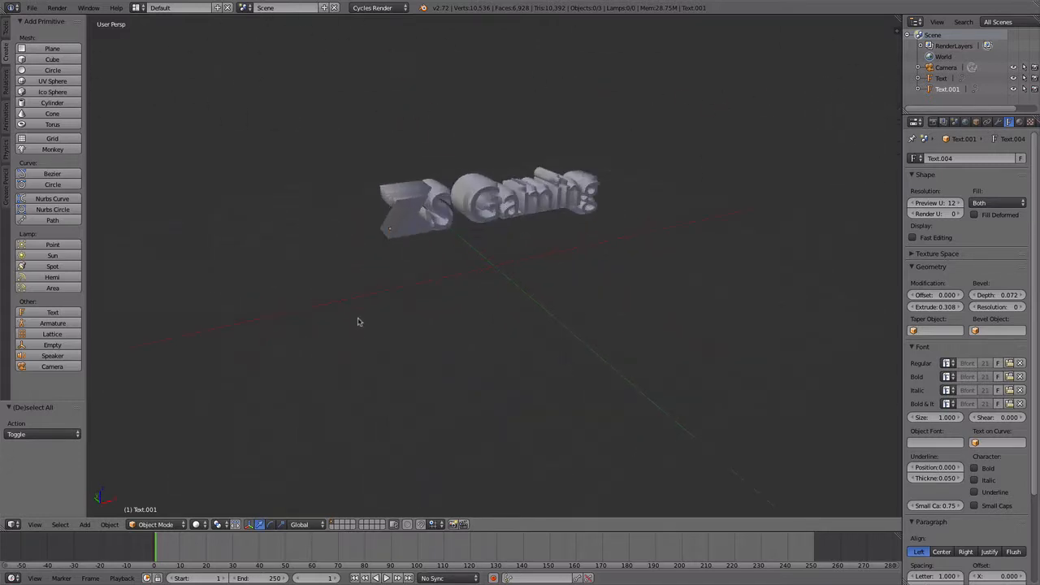
middle_click_drag(550, 284, 567, 210)
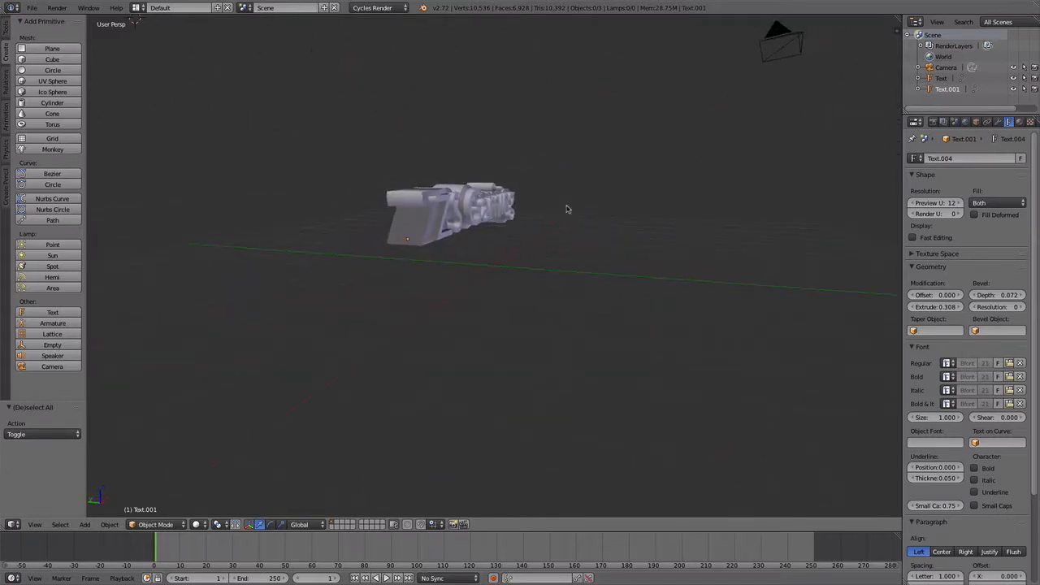
right_click(491, 209)
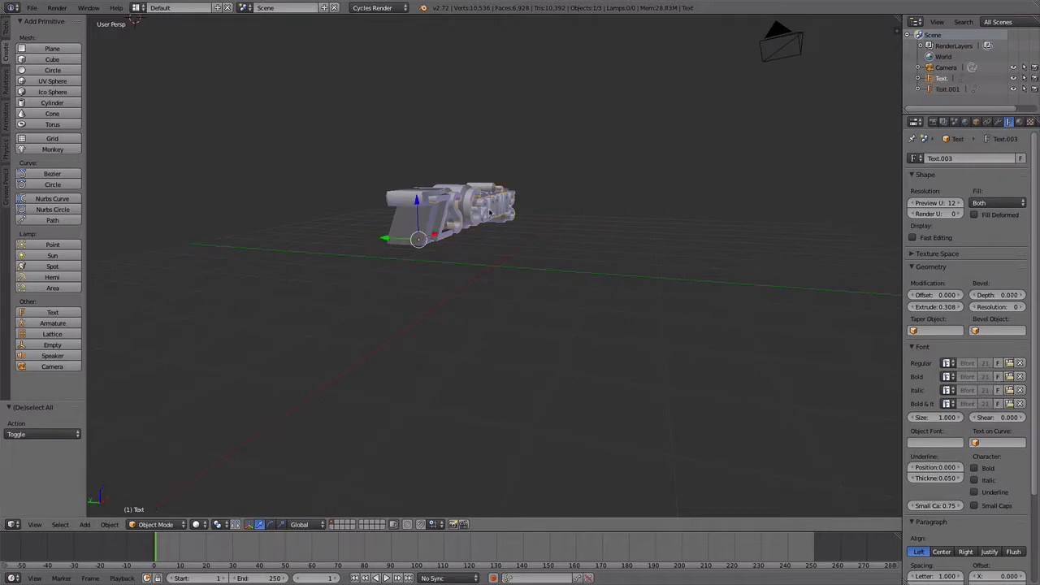
middle_click_drag(490, 211, 477, 224)
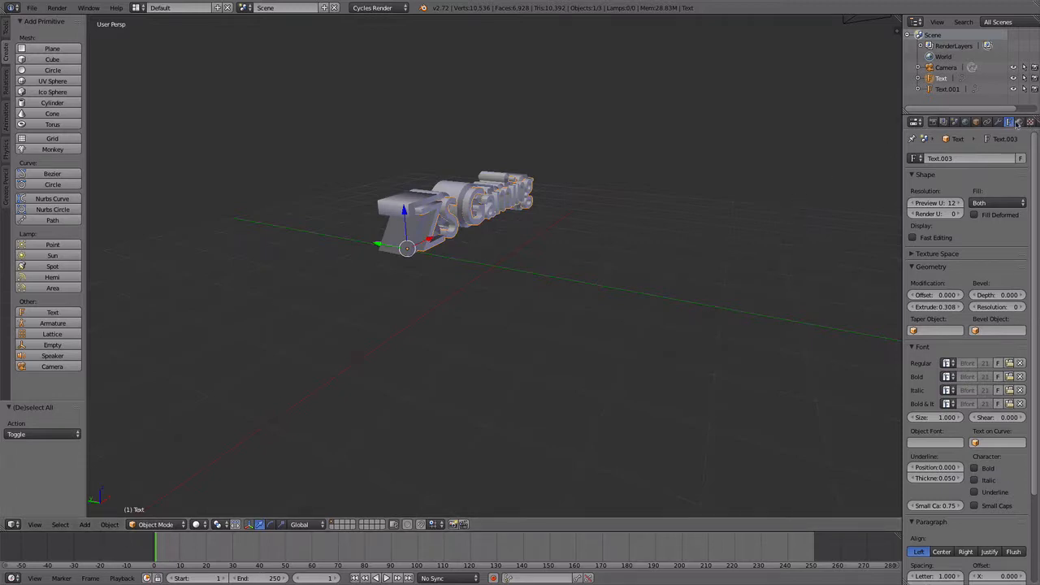
left_click(1020, 123)
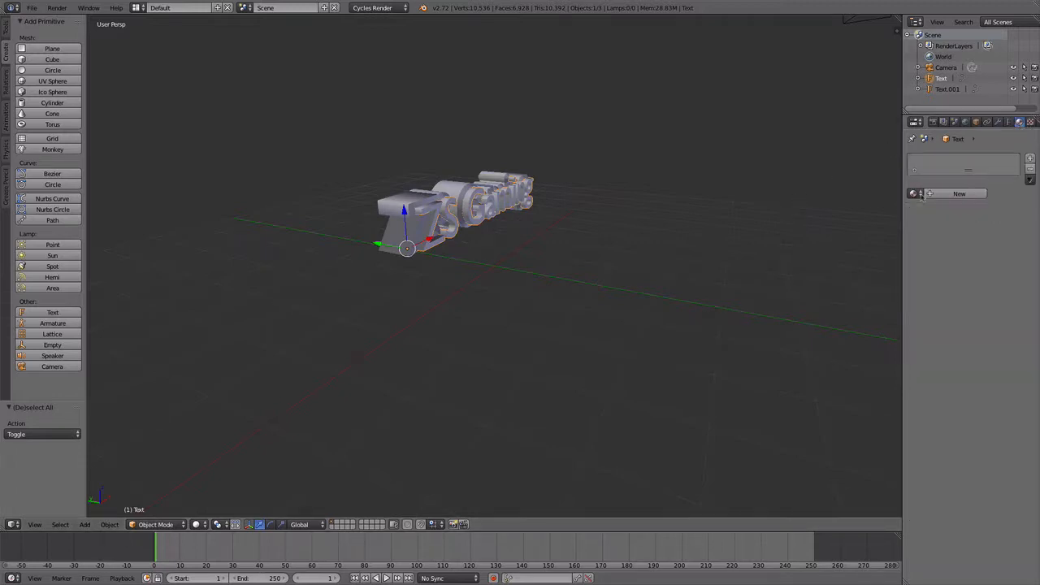
left_click(952, 194)
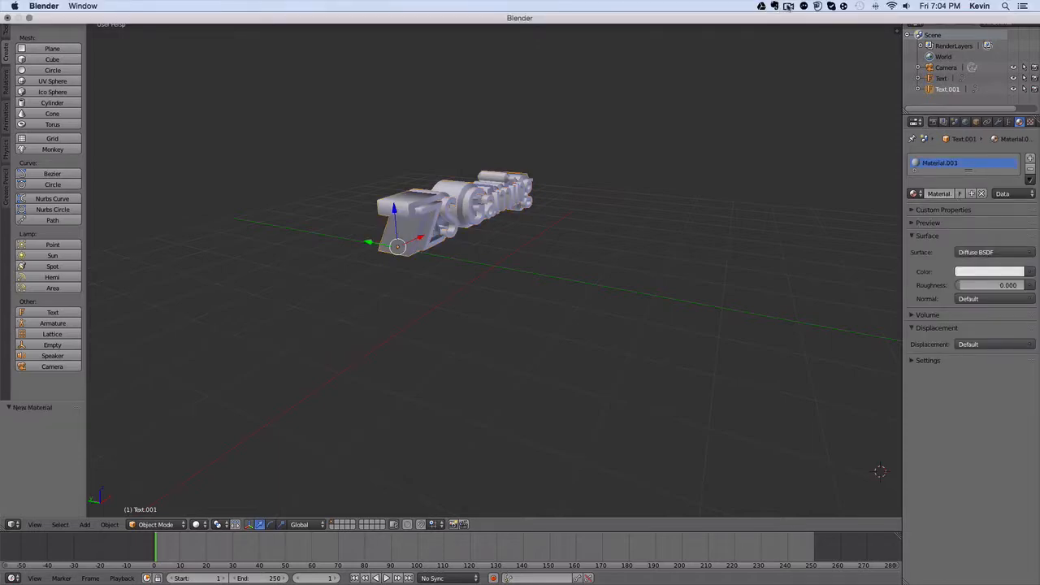
left_click(788, 5)
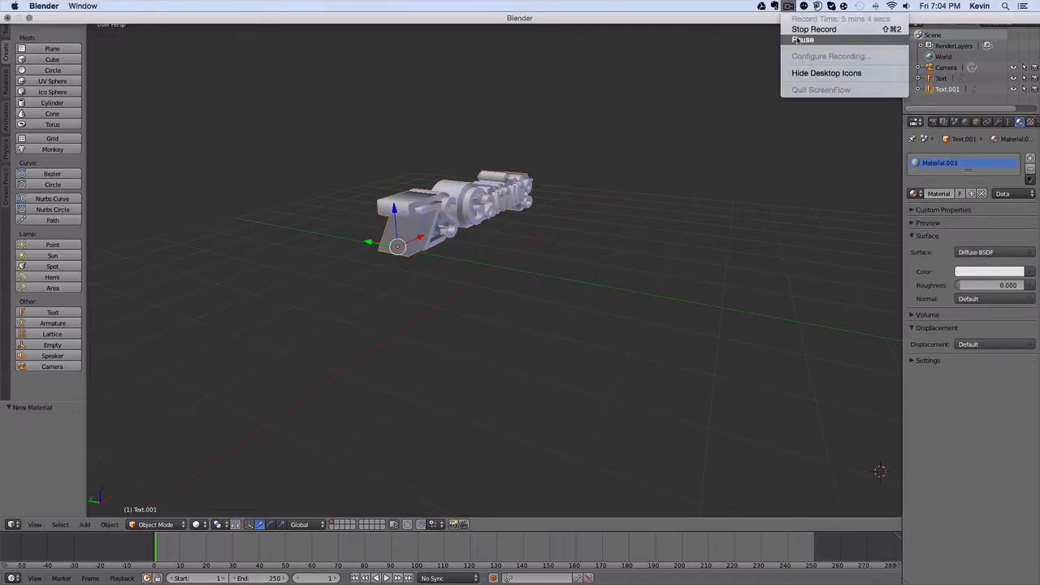
left_click(798, 30)
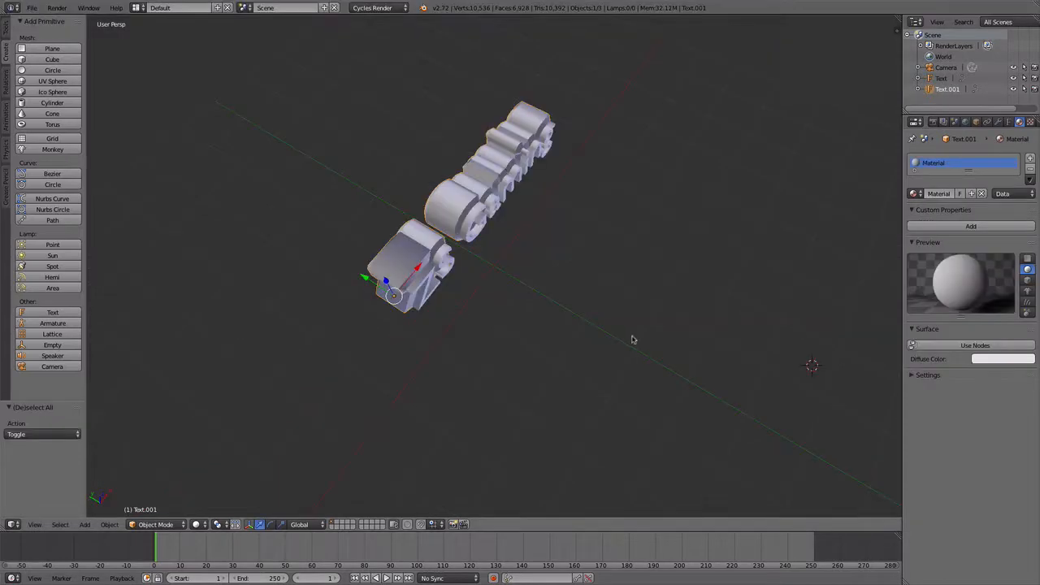
Step: Assign the existing NAVY material to the beveled duplicate text behind the front letters
middle_click_drag(633, 340, 615, 288)
key("a")
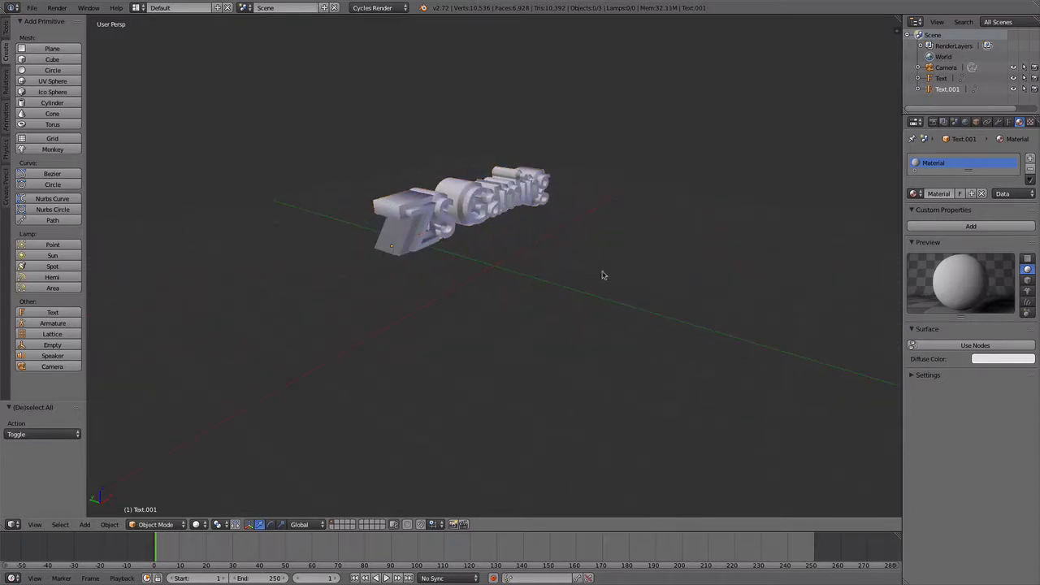
middle_click_drag(499, 246, 481, 202)
right_click(491, 244)
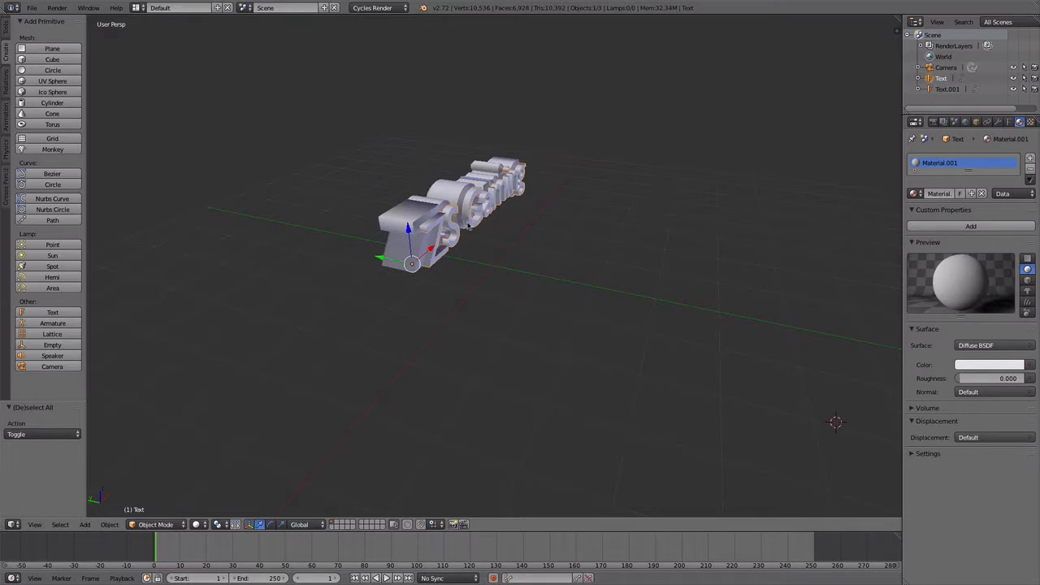
right_click(379, 212)
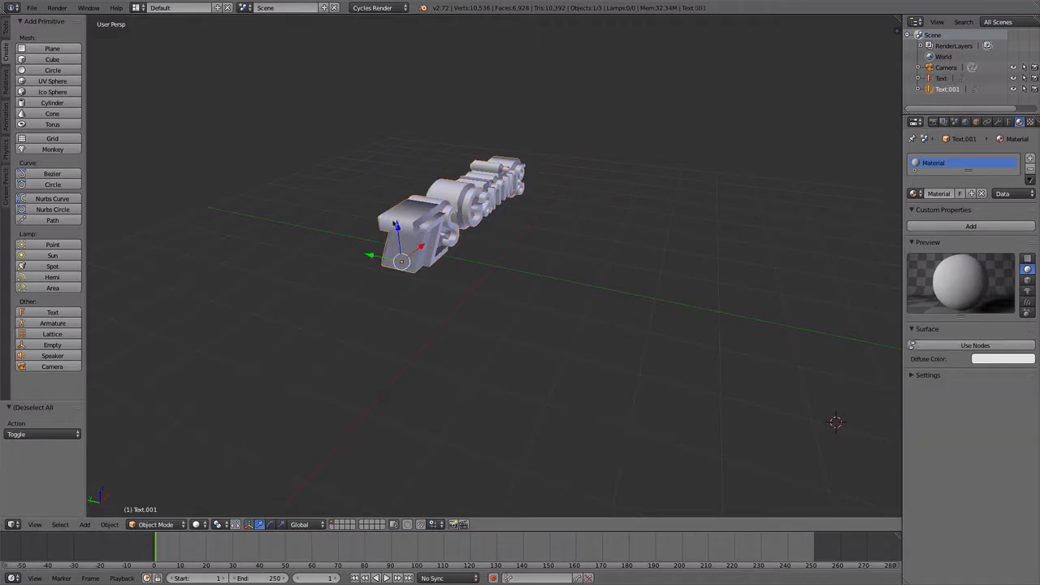
left_click(915, 193)
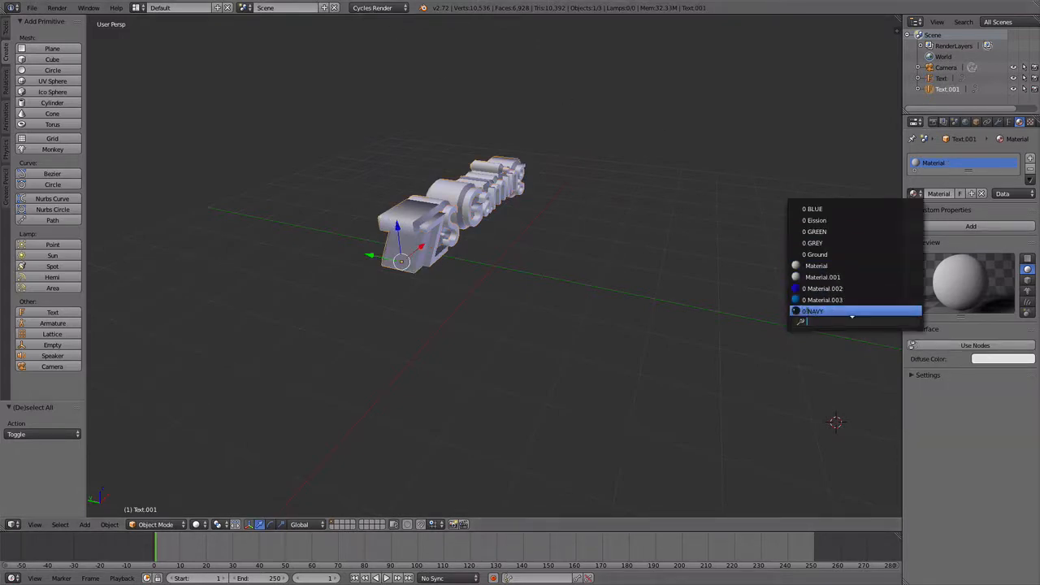
left_click(851, 313)
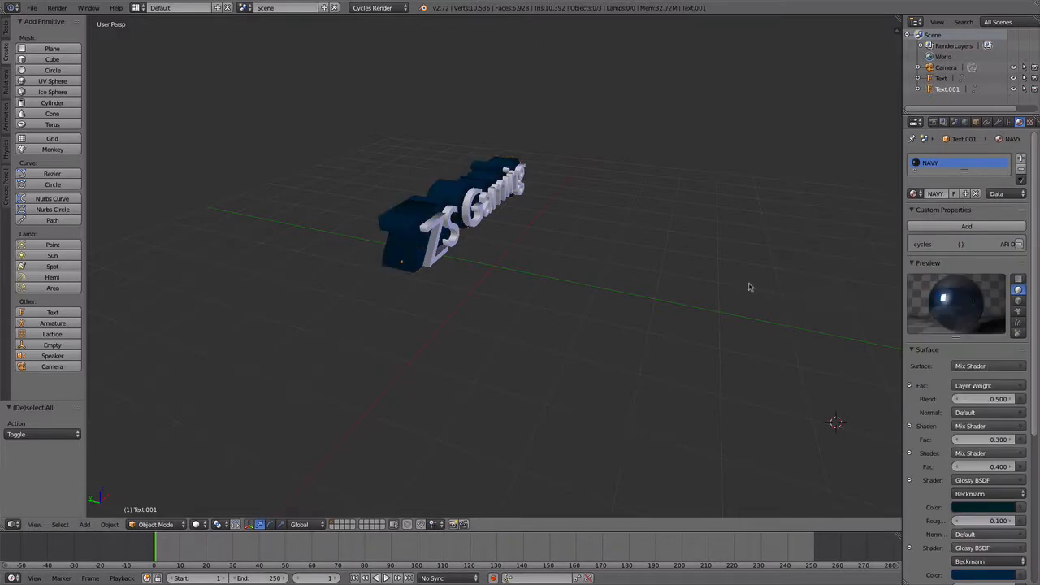
Step: Examine the ZS Gaming text and its navy outline from the front and from several distances
middle_click_drag(748, 287, 184, 269)
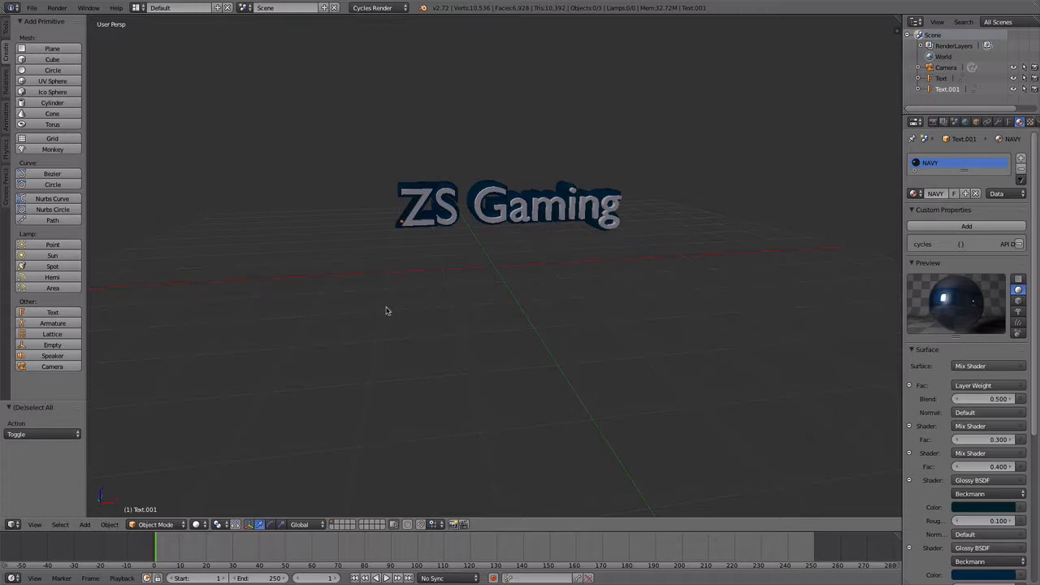
middle_click_drag(387, 310, 113, 244)
scroll(623, 213, "up", 5)
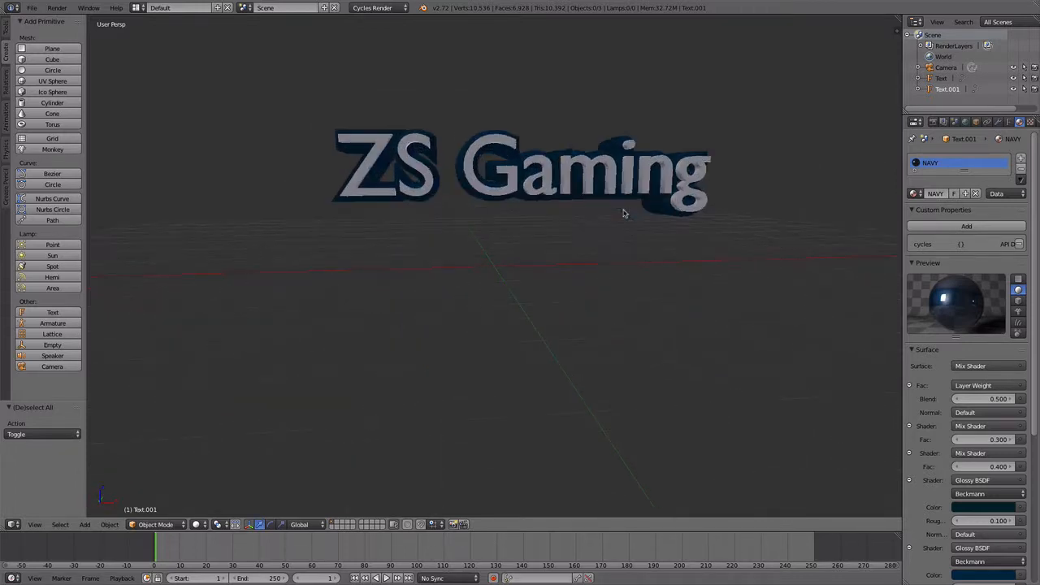
scroll(620, 212, "down", 3)
middle_click_drag(620, 212, 626, 236)
scroll(624, 235, "down", 4)
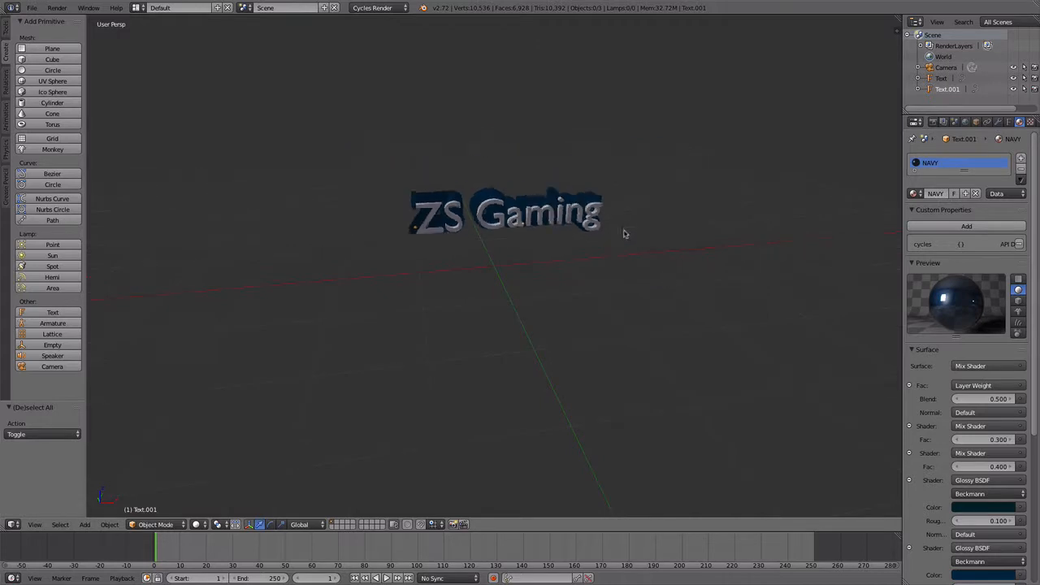
scroll(624, 234, "up", 3)
Step: Select the camera, lower it along Z and move it about -6.44 units along X toward the text's centre
scroll(624, 235, "down", 4)
scroll(624, 235, "down", 4)
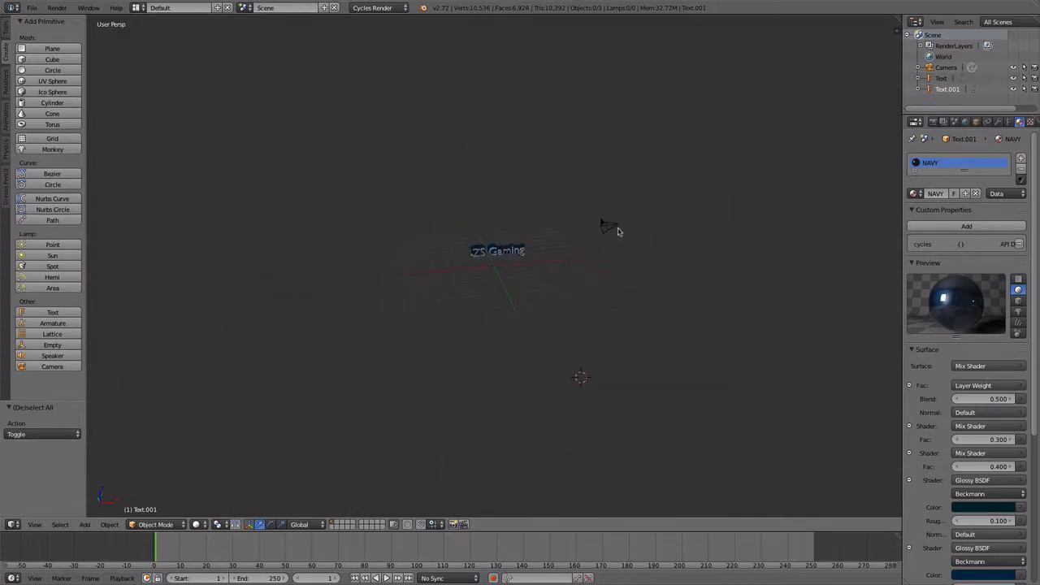
right_click(609, 226)
left_click_drag(622, 190, 616, 267)
left_click_drag(646, 304, 551, 307)
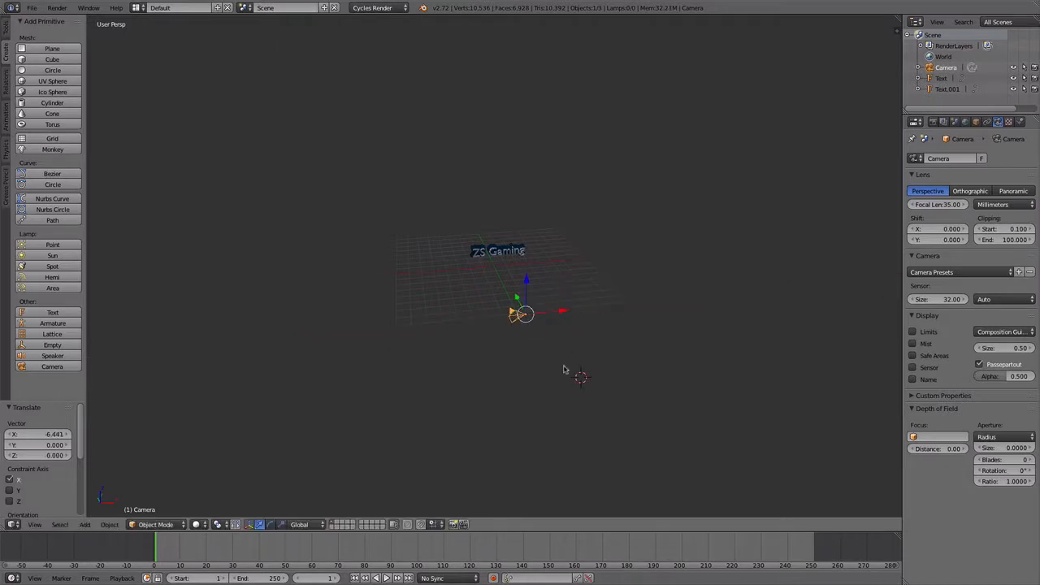
Step: Raise the camera about 3.80 units along Z
middle_click_drag(710, 233, 645, 232)
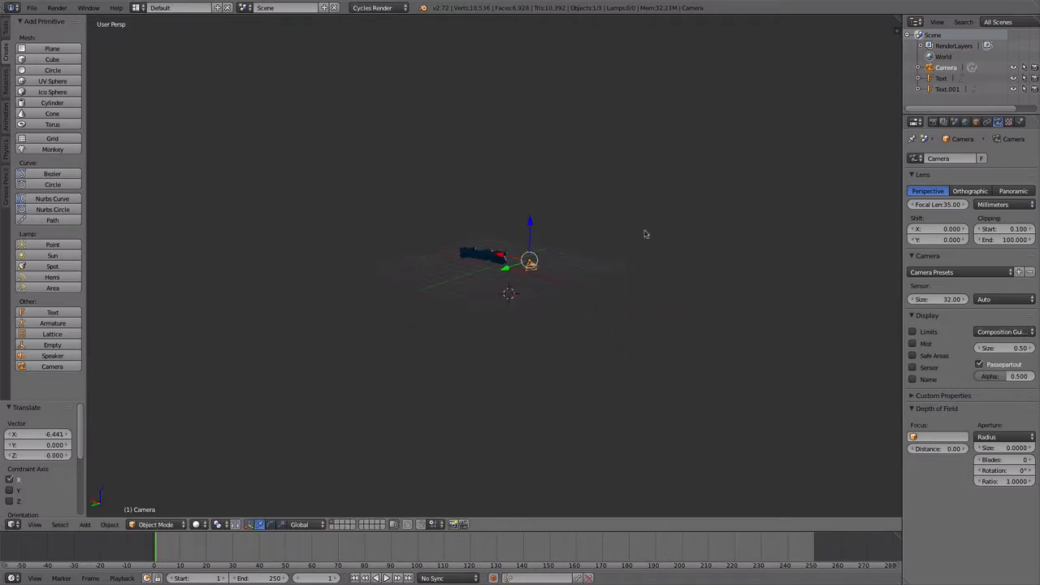
left_click_drag(529, 223, 530, 185)
middle_click_drag(532, 213, 787, 223)
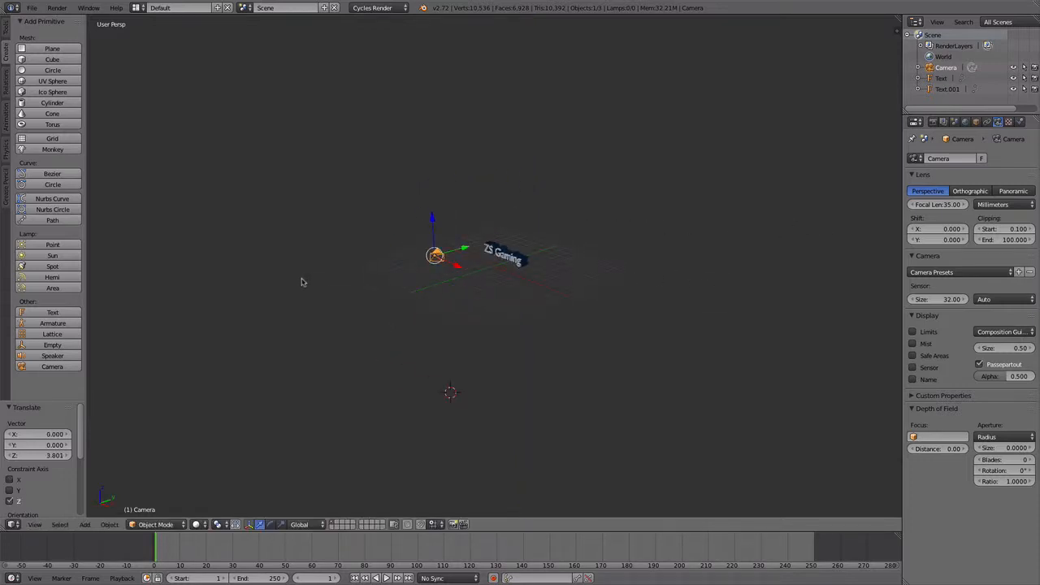
Step: Check how the text is framed by switching repeatedly between the camera view and the perspective view
scroll(304, 283, "up", 4)
middle_click_drag(349, 276, 506, 270)
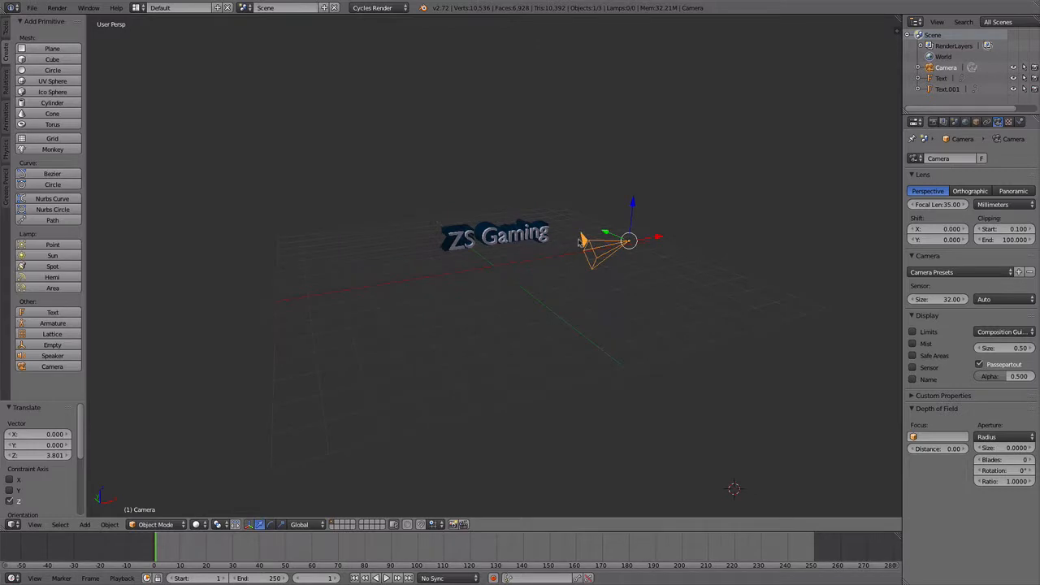
key("KP_0")
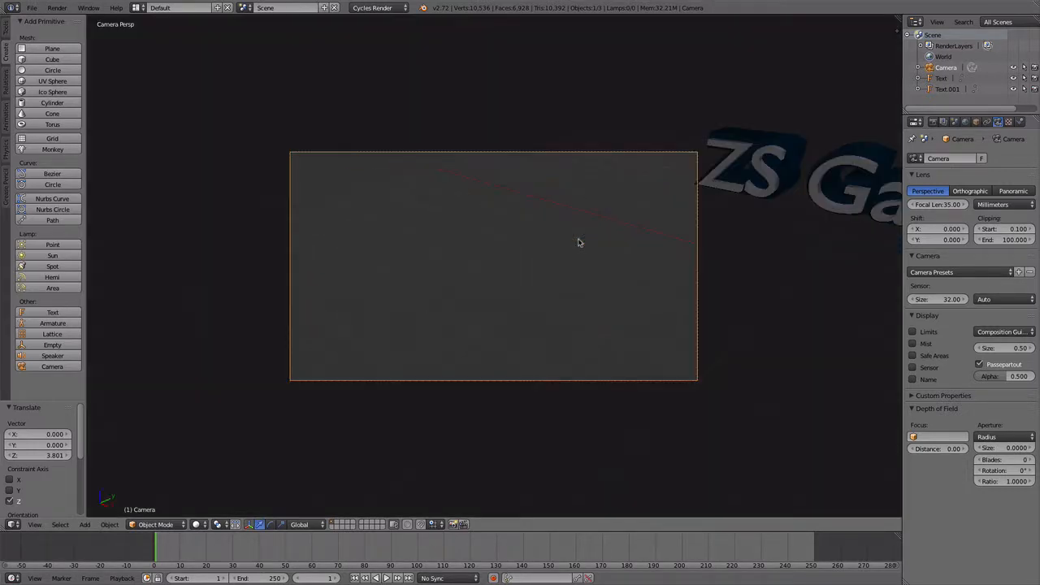
key("KP_0")
key("KP_0")
key("KP_0")
key("KP_0")
key("KP_0")
key("KP_0")
key("KP_0")
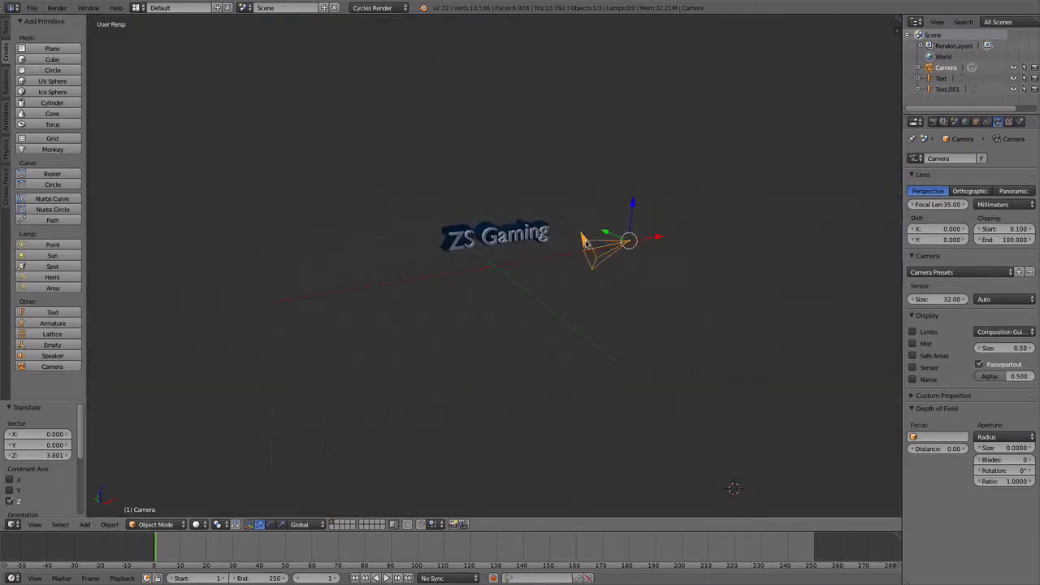
key("KP_0")
key("KP_0")
key("KP_0")
key("KP_0")
key("KP_0")
key("KP_0")
key("KP_0")
key("KP_0")
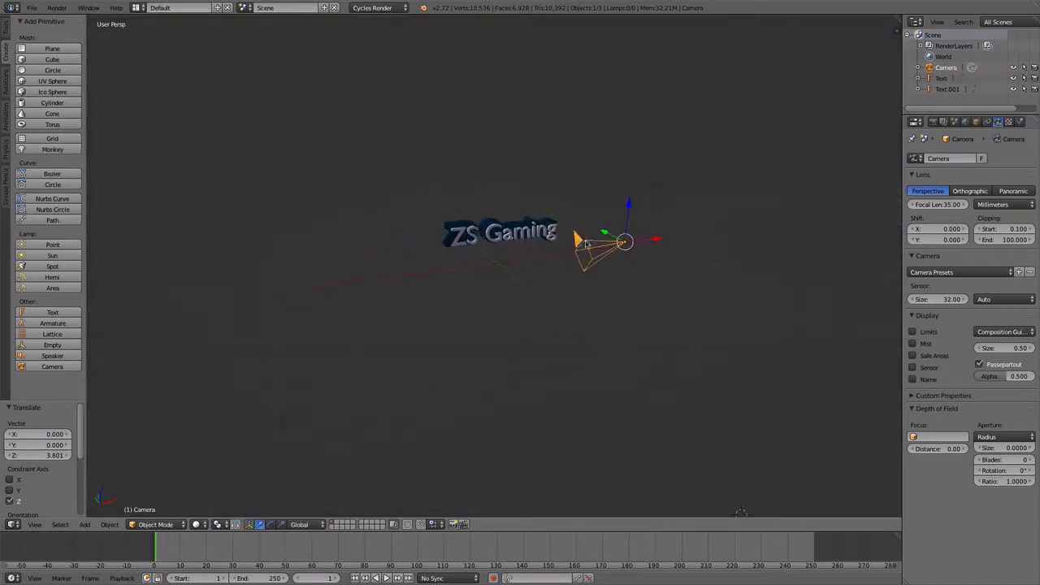
key("KP_0")
key("KP_0")
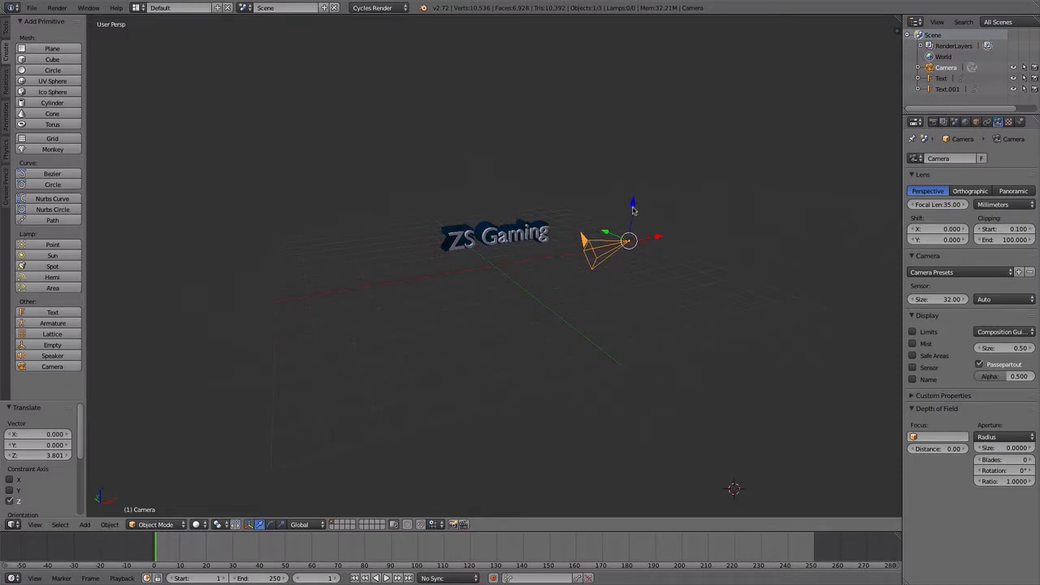
Step: Raise the camera about 0.27 units along Z
left_click_drag(633, 208, 638, 199)
key("r")
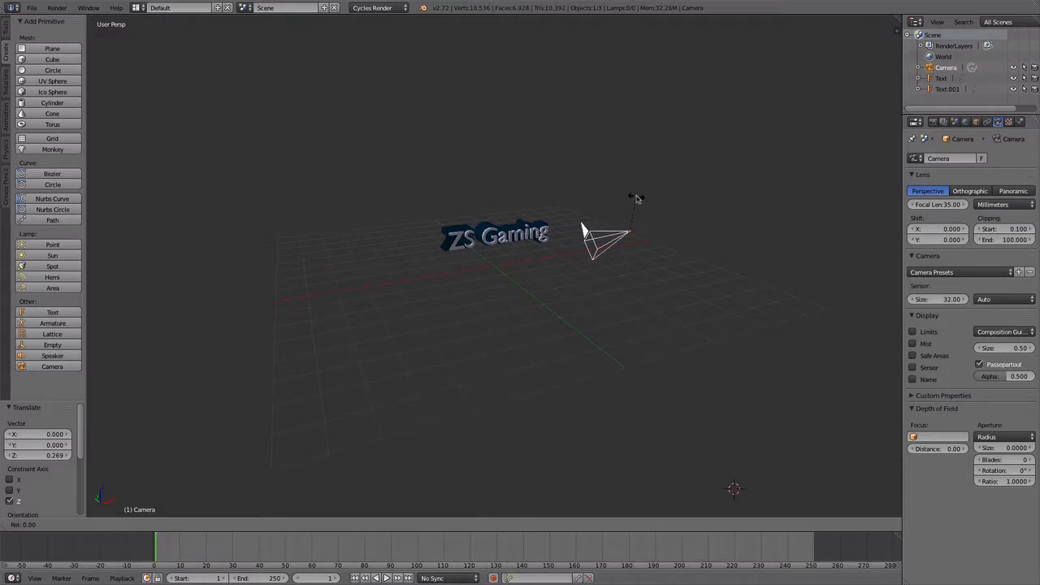
key("z")
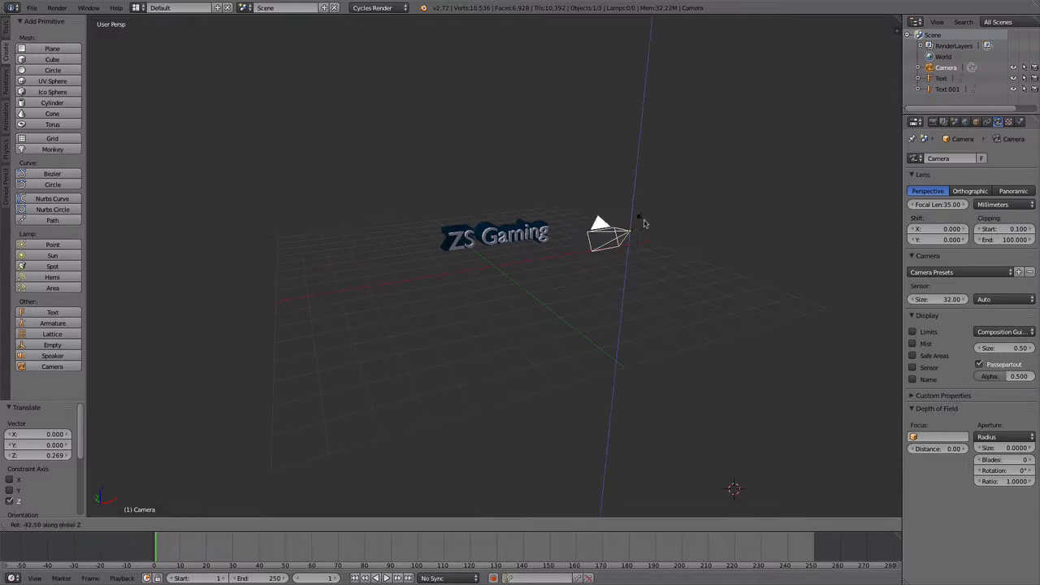
type("0")
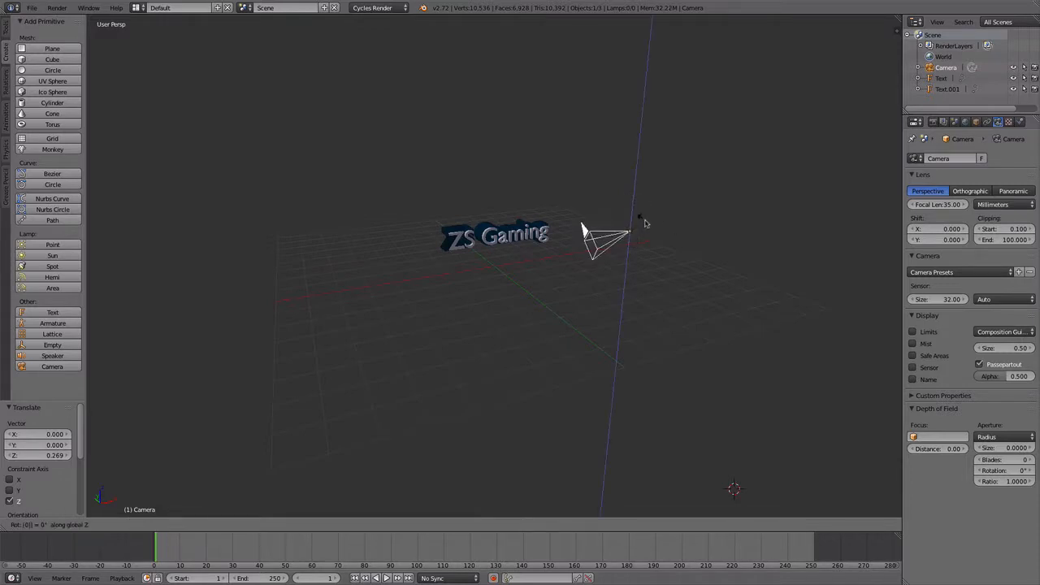
key("Return")
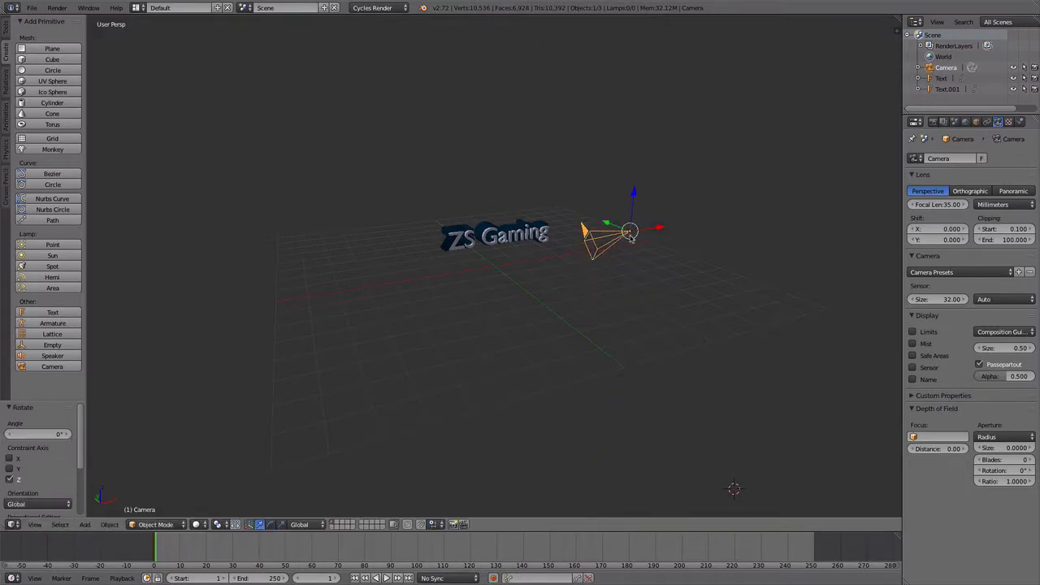
Step: Rotate the camera about -38° around the global Z axis to face the text and look through it
key("r")
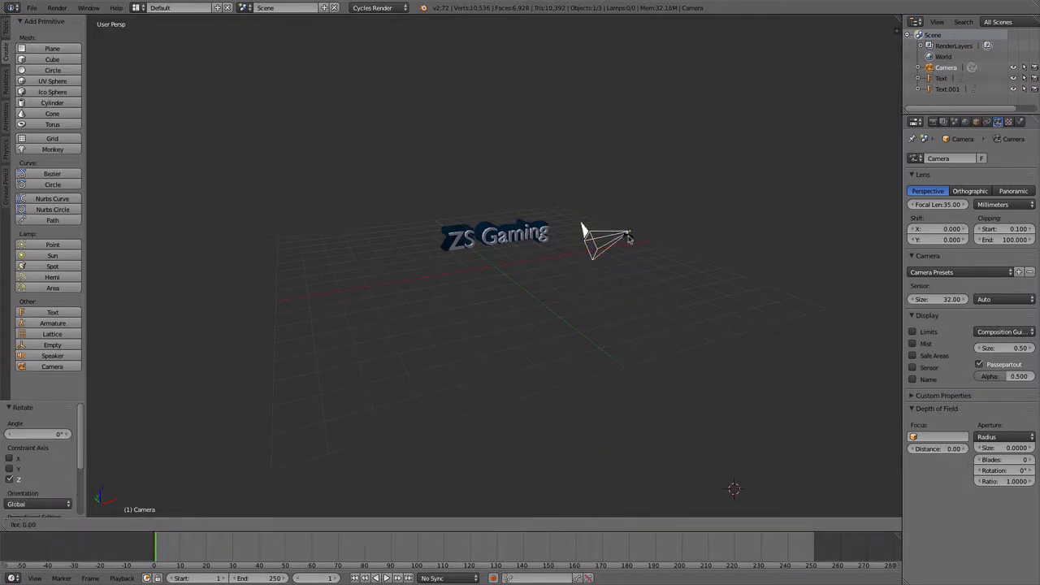
key("z")
left_click(608, 249)
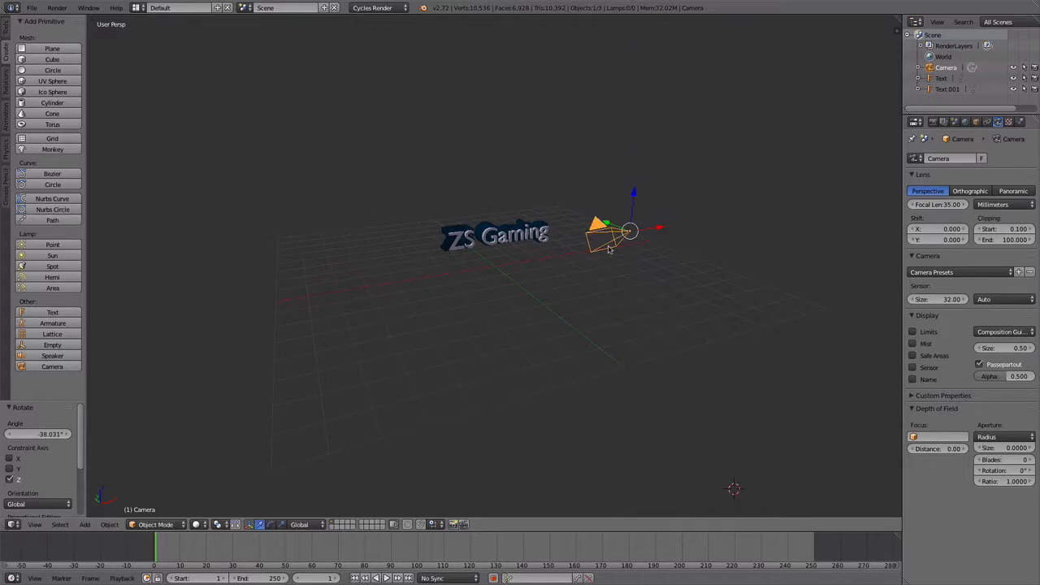
key("KP_0")
key("KP_0")
key("KP_0")
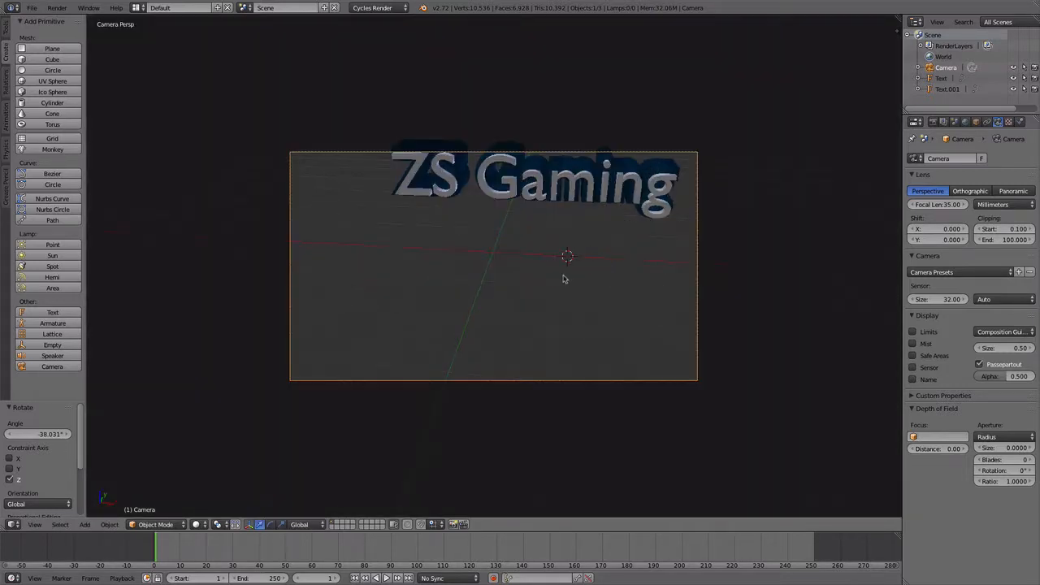
Step: Try to move the camera upward so the whole text sits inside the camera frame
key("g")
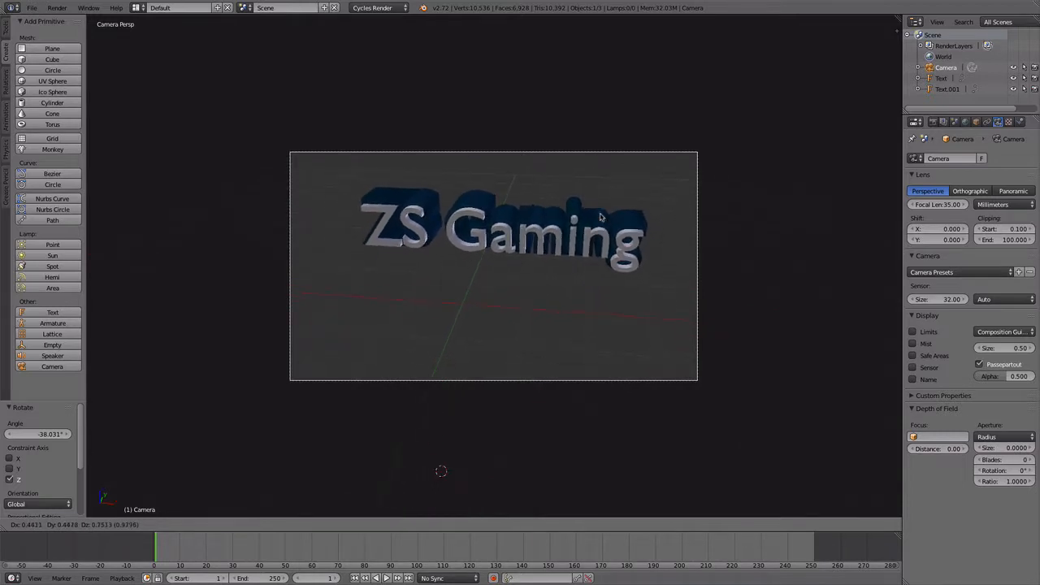
left_click(593, 209)
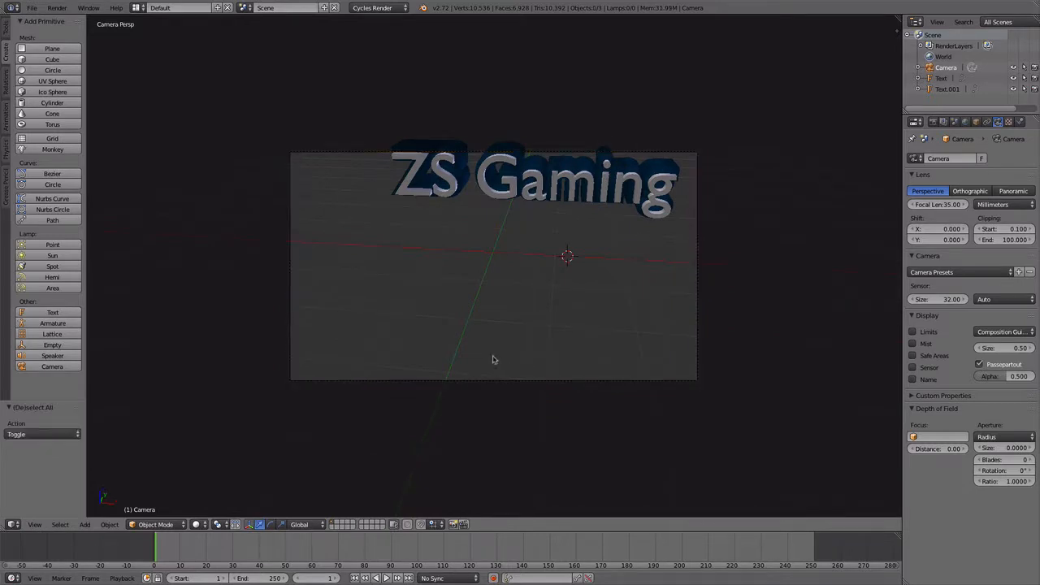
left_click(674, 362)
key("a")
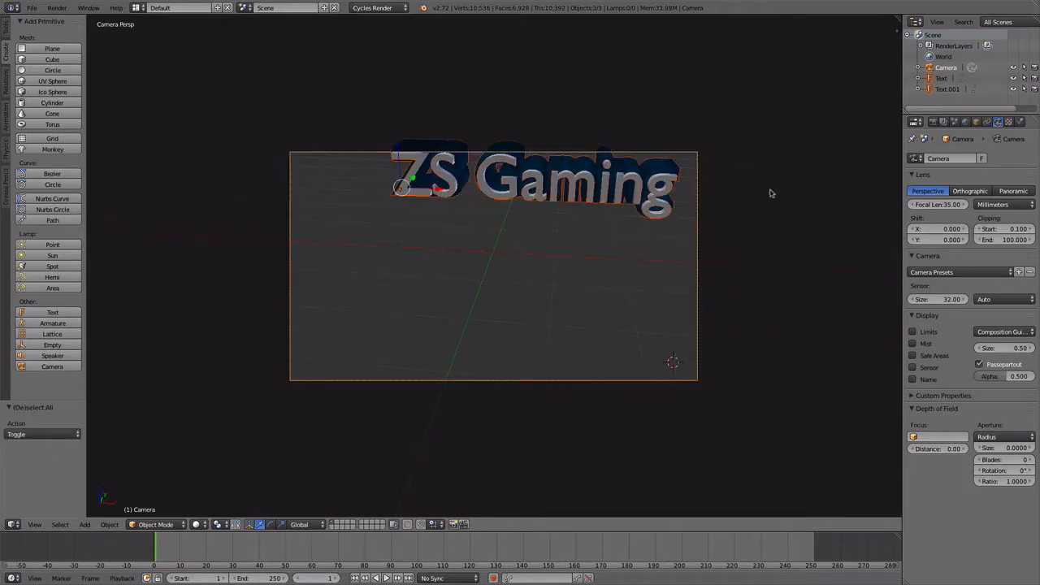
middle_click_drag(641, 264, 715, 262)
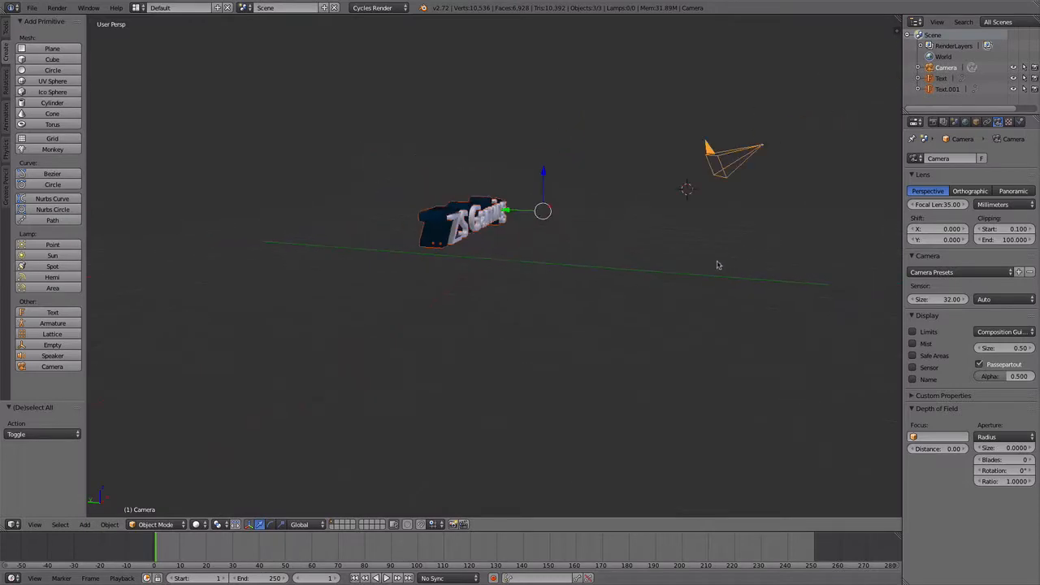
key("a")
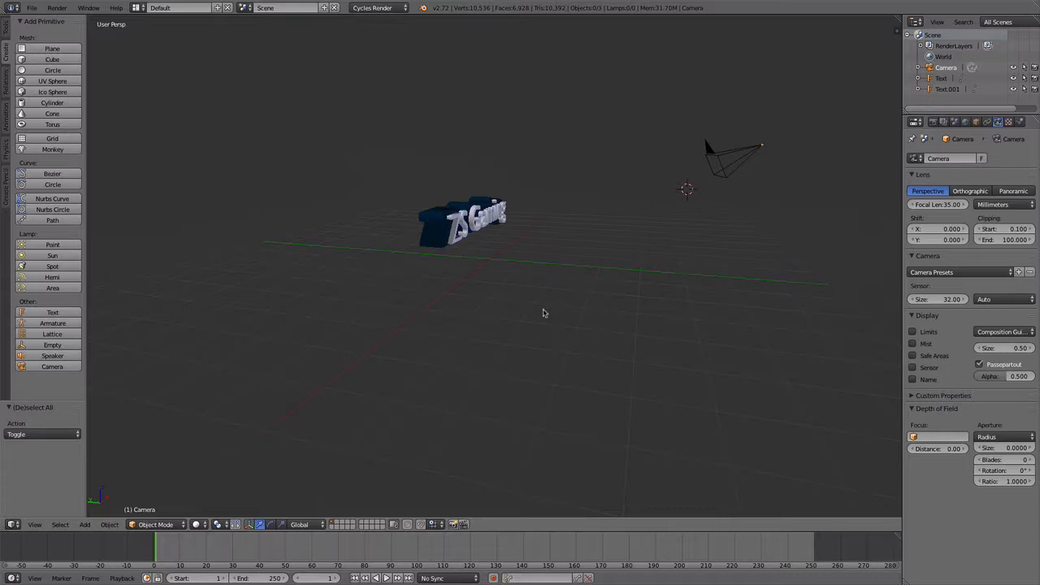
right_click(427, 238)
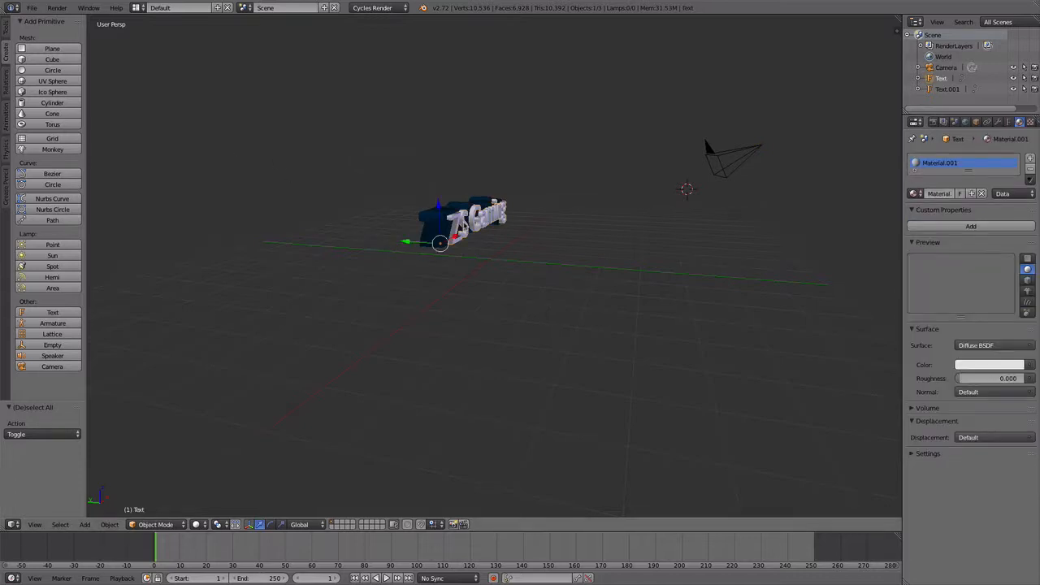
middle_click_drag(489, 283, 383, 288)
Step: Look through the selected camera and move it about 0.467 in X, 0.478 in Y and 0.803 in Z so the text fits the frame
right_click(533, 256)
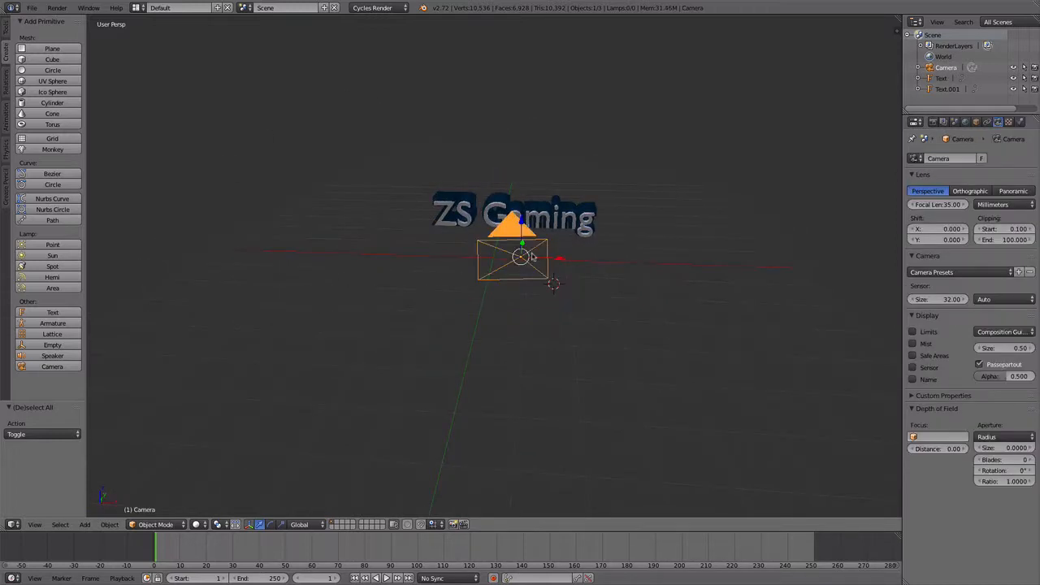
key("KP_0")
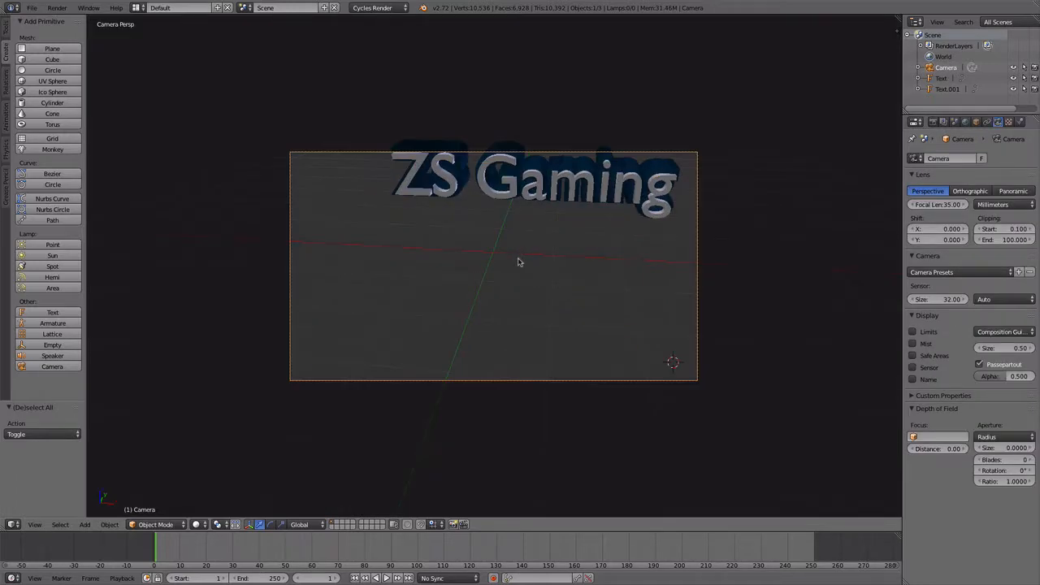
key("g")
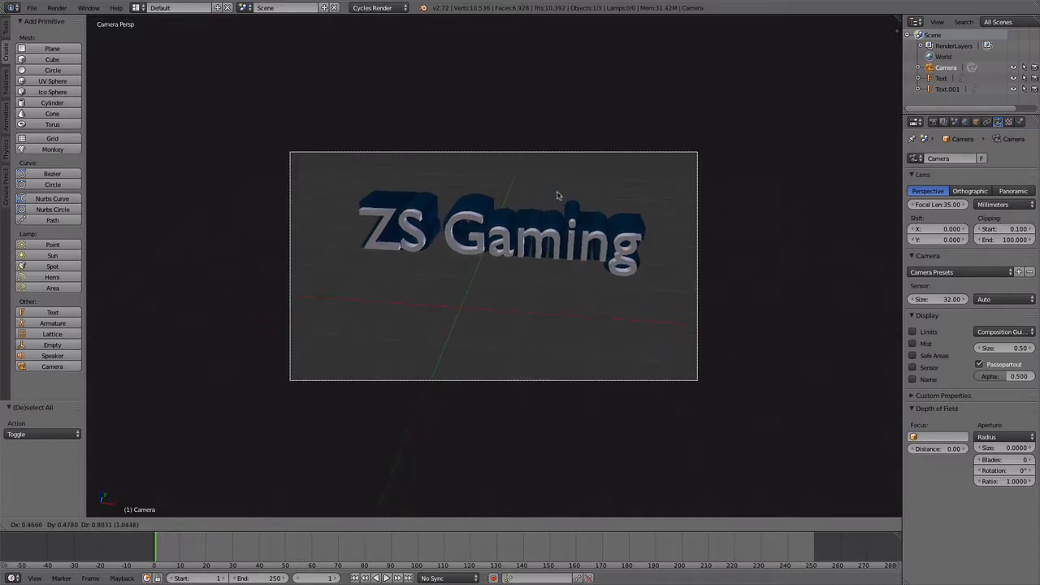
left_click(554, 191)
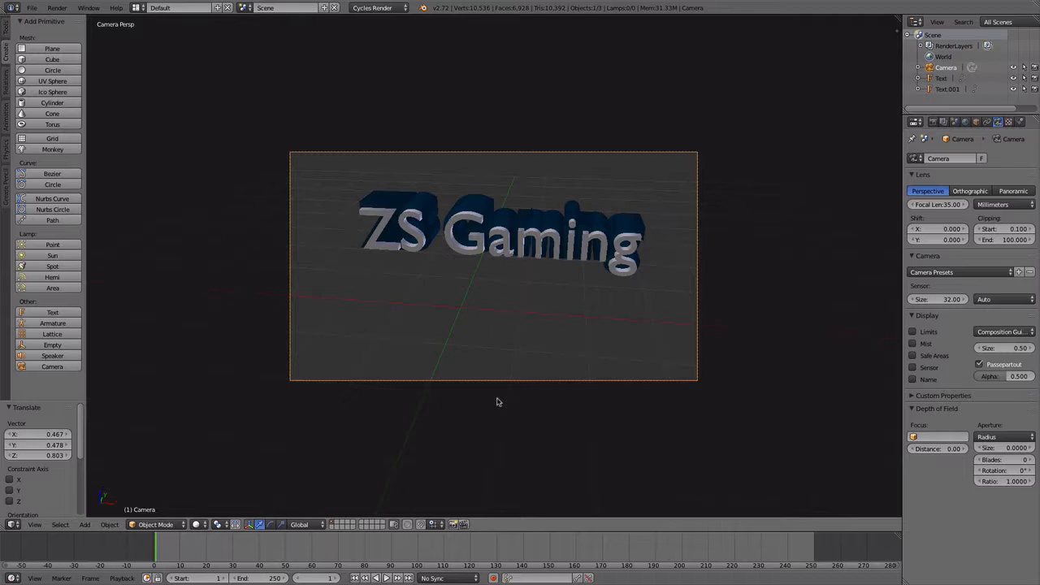
Step: Shift the white front text about -0.087 along the X axis relative to its navy outline
mouse_move(485, 255)
middle_mouse_down()
mouse_move(657, 255)
mouse_move(505, 259)
middle_mouse_up()
right_click(504, 259)
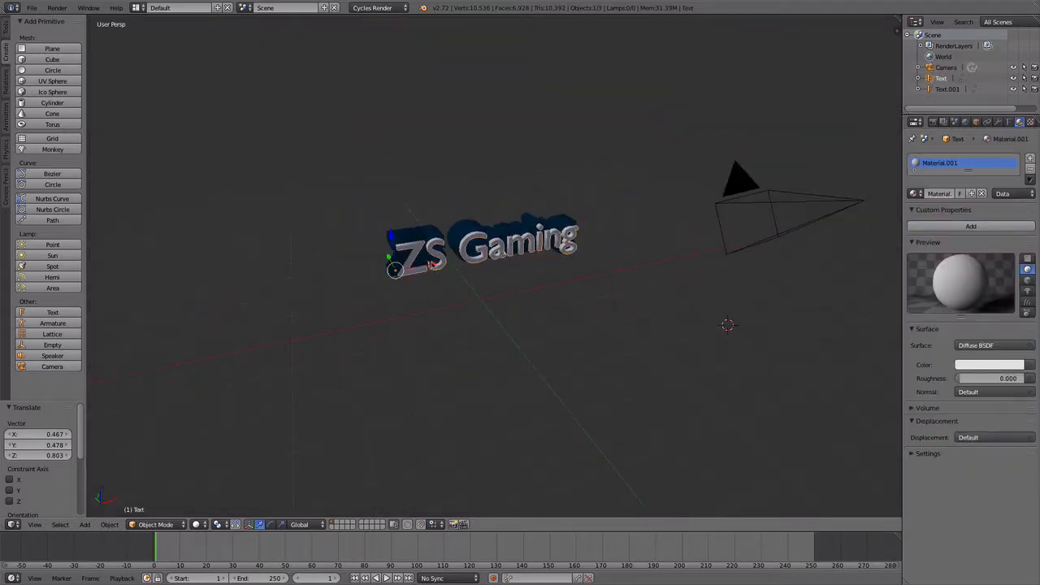
middle_click_drag(433, 314, 402, 311)
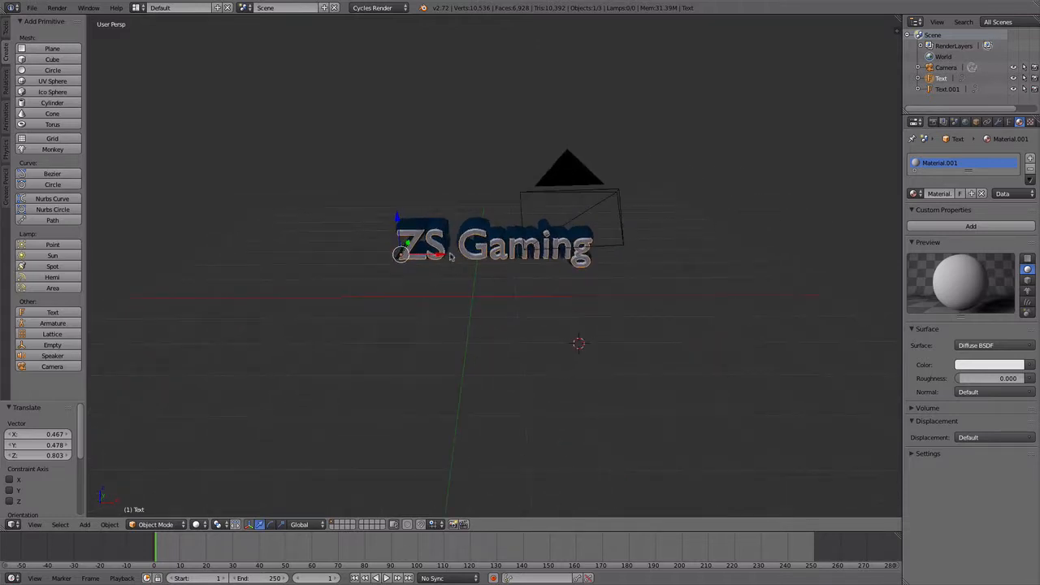
left_click_drag(439, 257, 486, 256)
left_click_drag(588, 234, 541, 231)
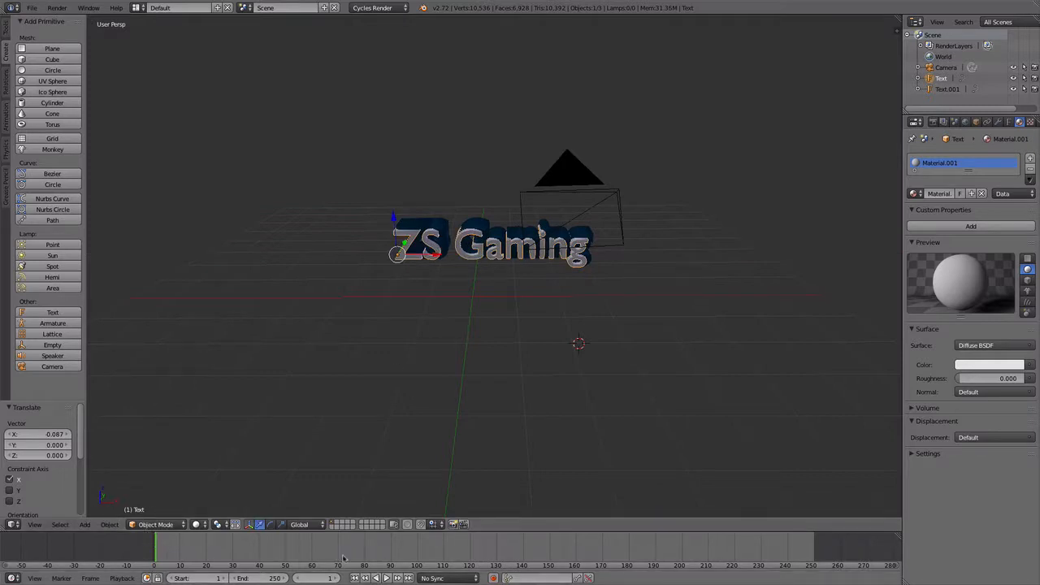
Step: Set the current frame to 2 on the timeline
left_click(387, 577)
left_click_drag(210, 546, 160, 546)
left_click(13, 524)
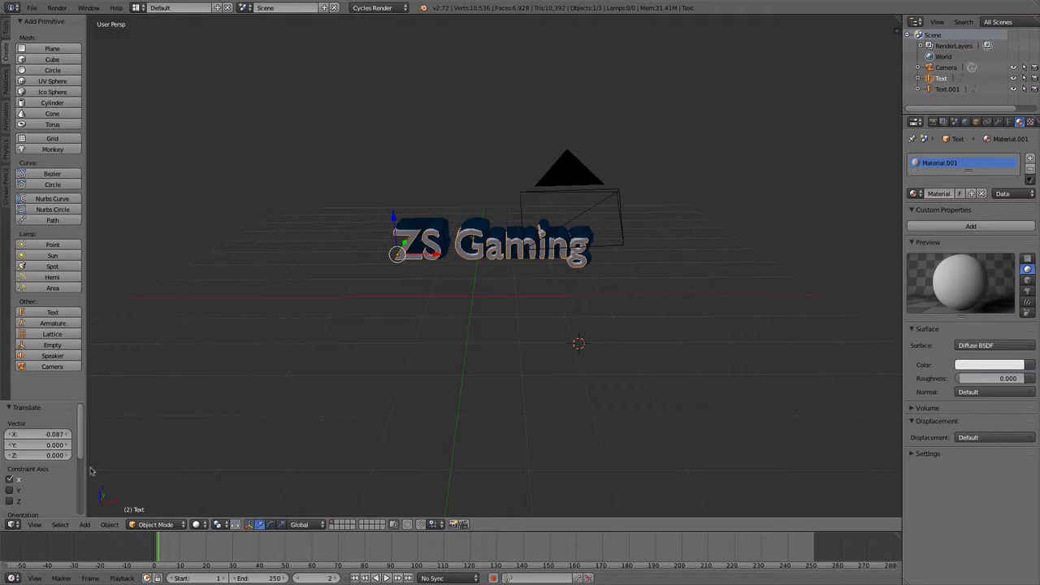
scroll(279, 403, "down", 4)
scroll(321, 357, "up", 7)
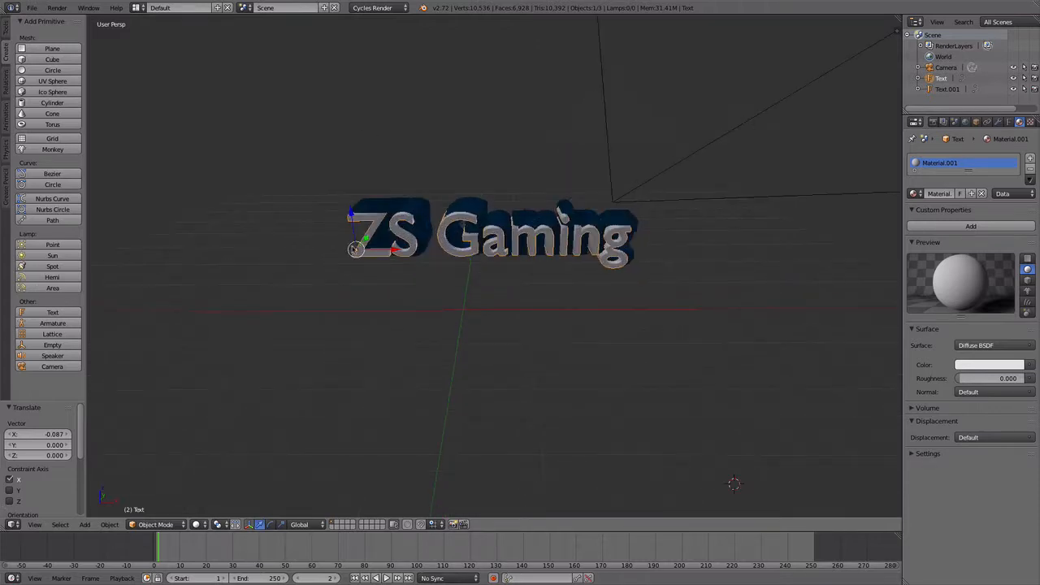
middle_click_drag(559, 210, 462, 211)
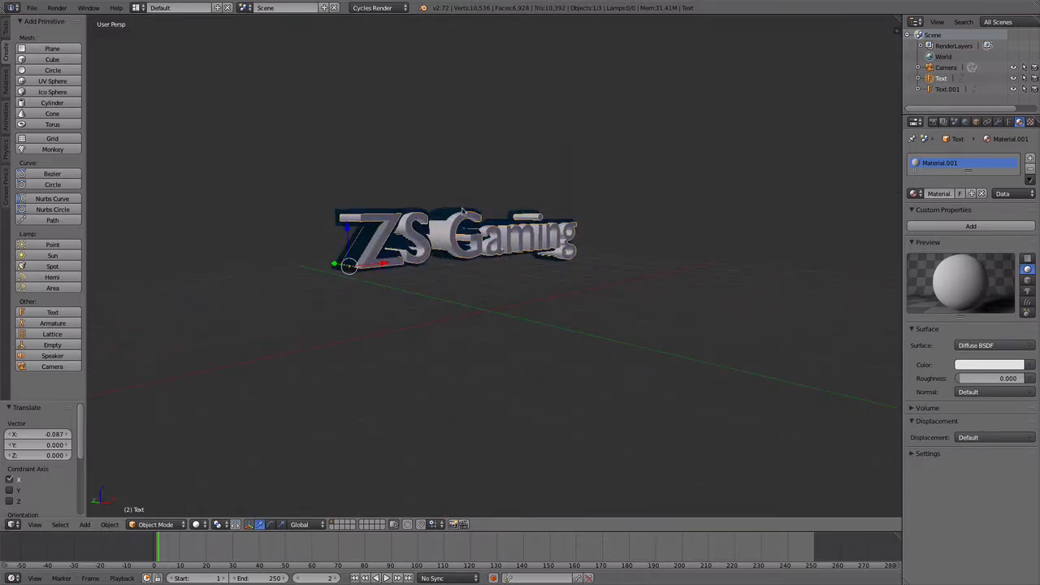
left_click(84, 524)
Step: Switch to the desktop, locate the Cool Electro Mix intro MP3 file, and return to Blender
key("super+shift+Tab")
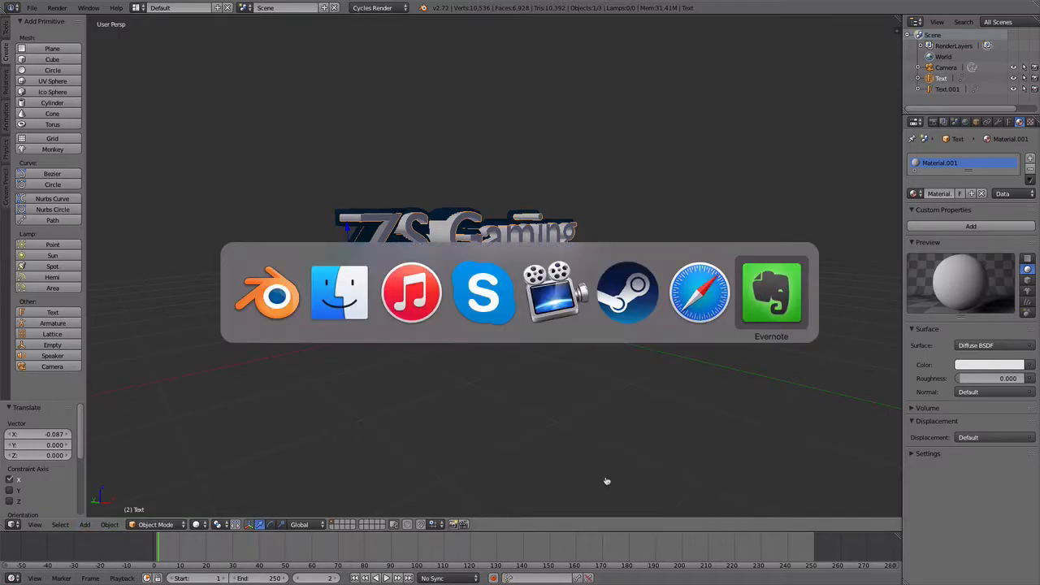
key("super+shift+Tab")
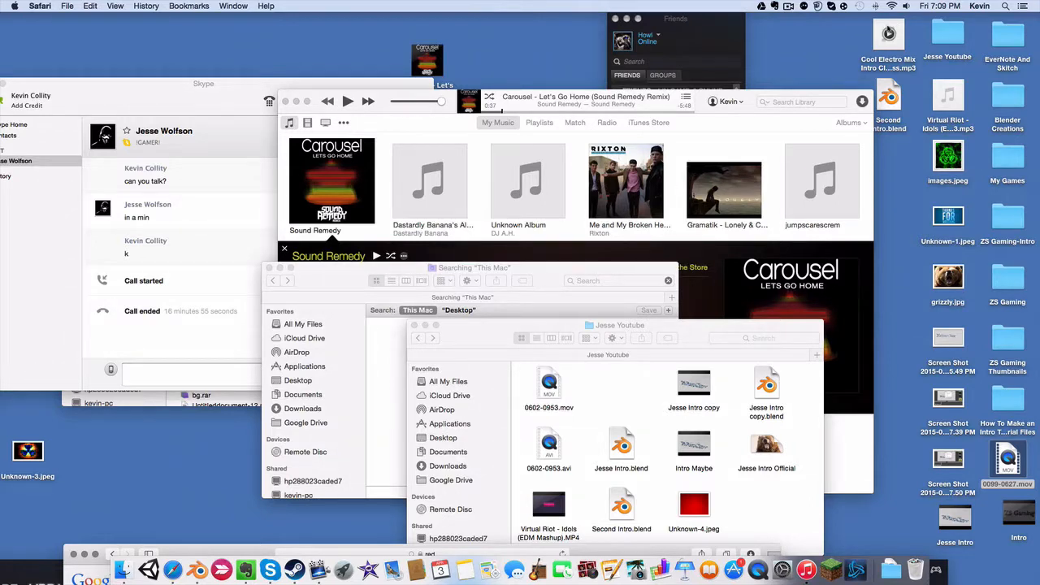
left_click(889, 34)
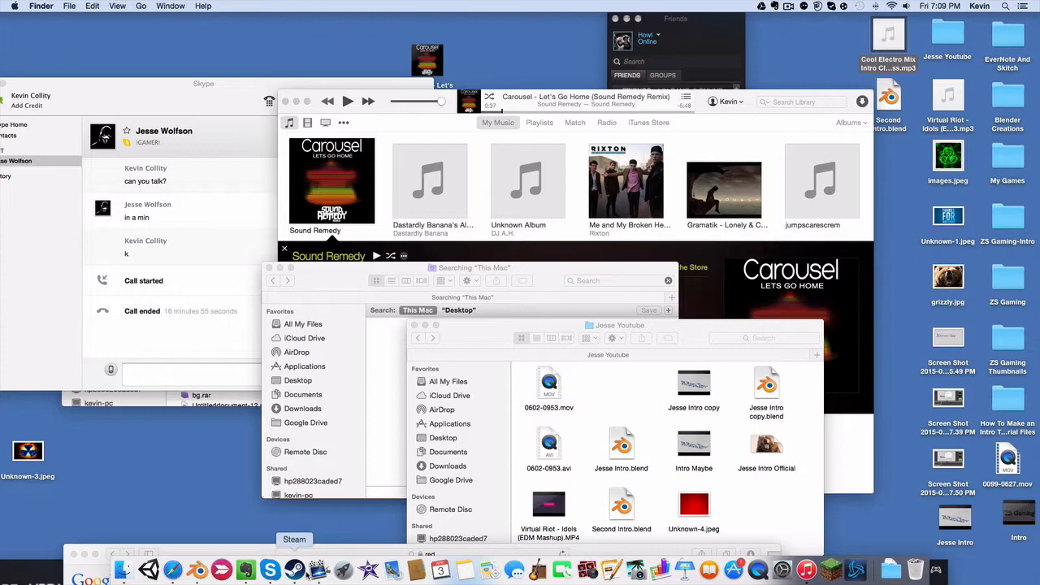
left_click(198, 578)
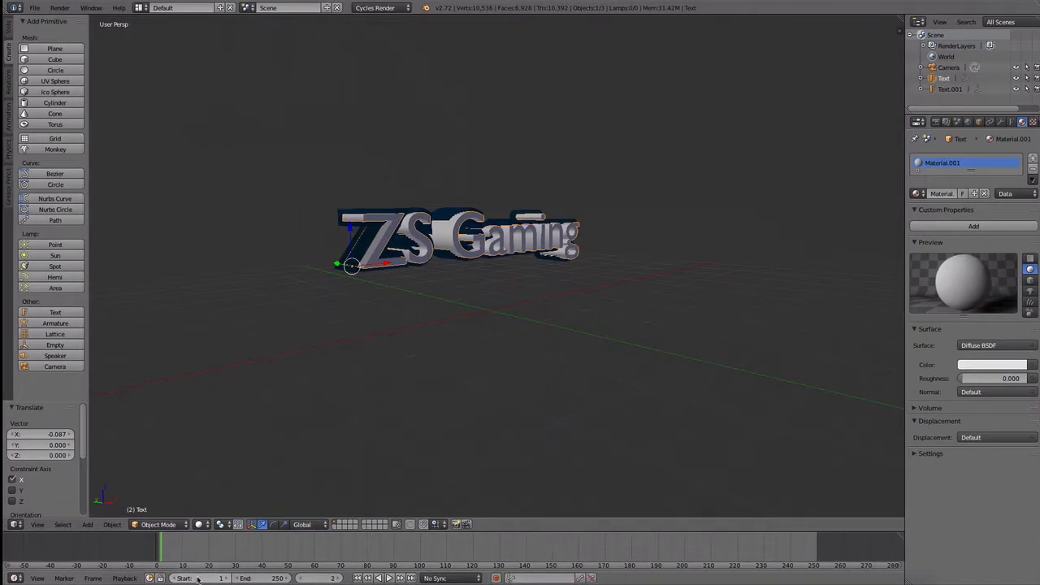
Step: Change the 3D view to the Video Sequence Editor and add Cool Electro Mix Intro Club Business.mp3 from the Desktop as a sound strip
left_click(14, 524)
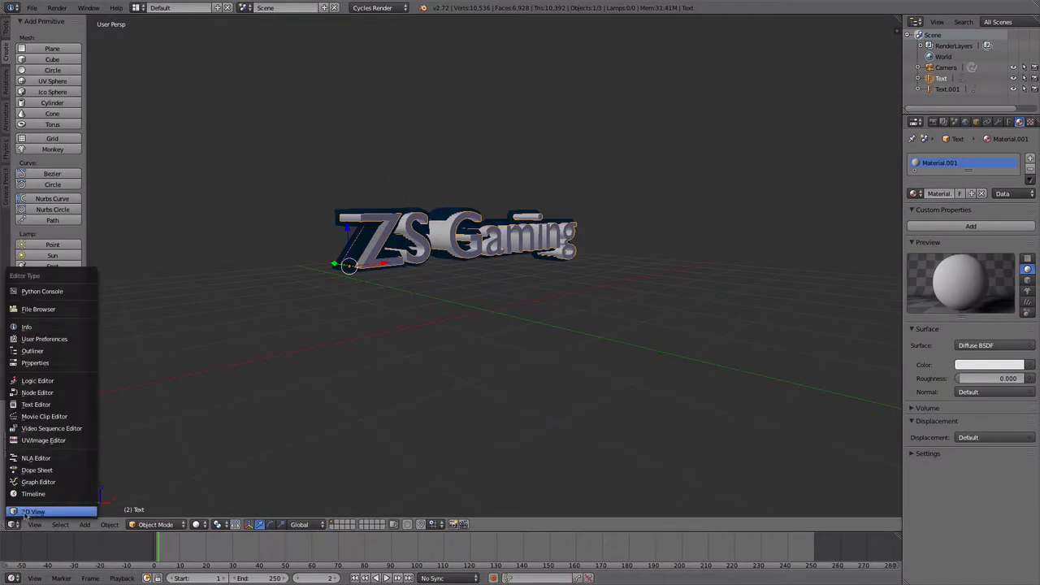
left_click(20, 429)
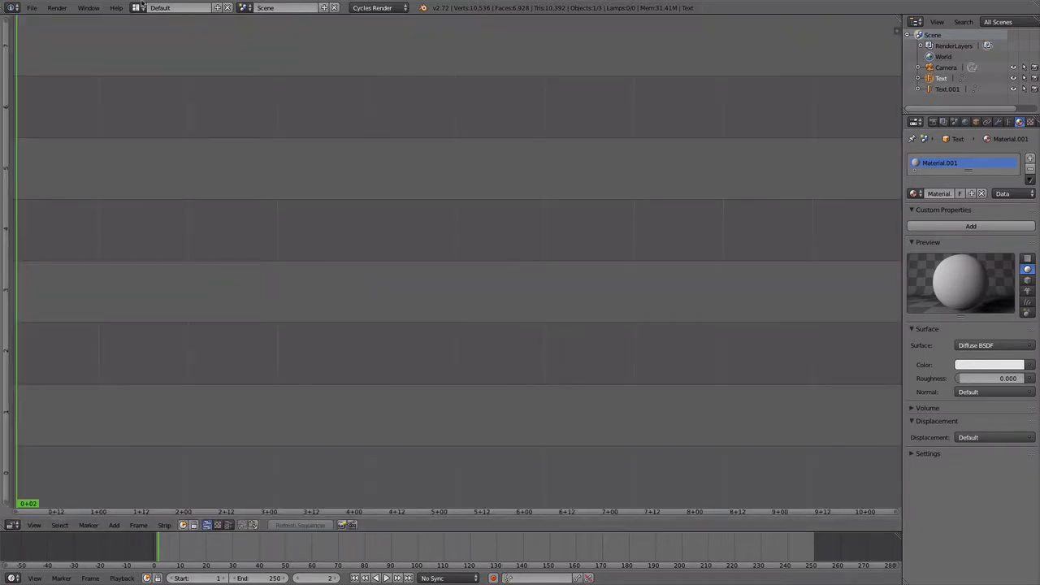
left_click(114, 525)
left_click(130, 458)
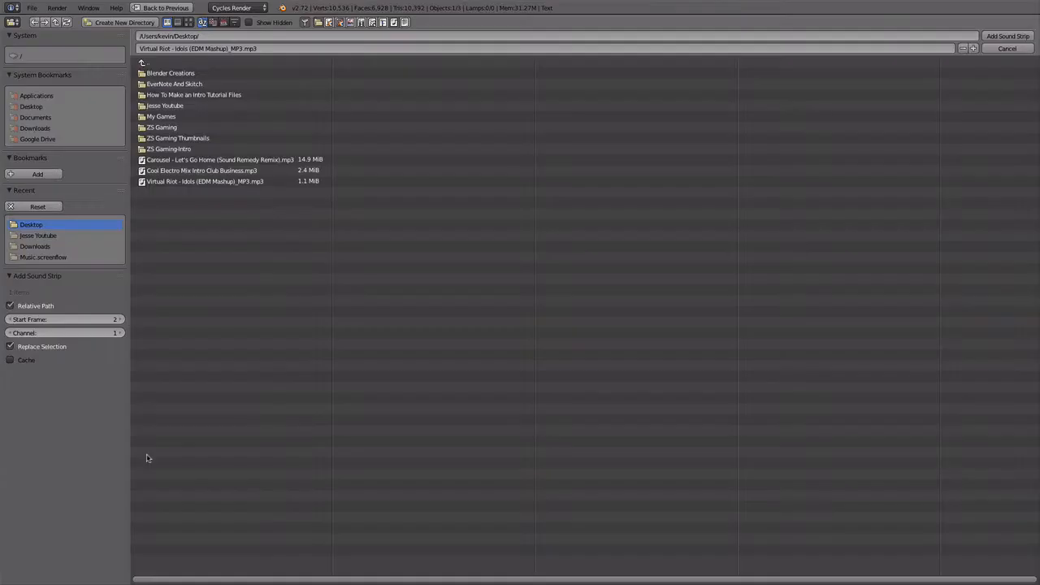
left_click(152, 171)
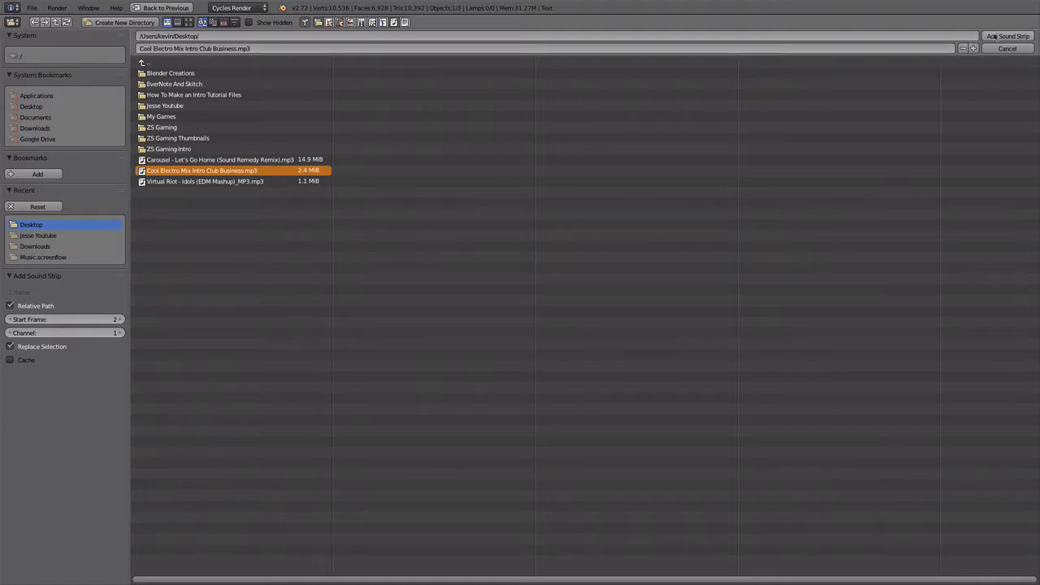
left_click(1007, 36)
Step: Play the first few seconds of the added sound strip and stop the playback
scroll(518, 400, "down", 16)
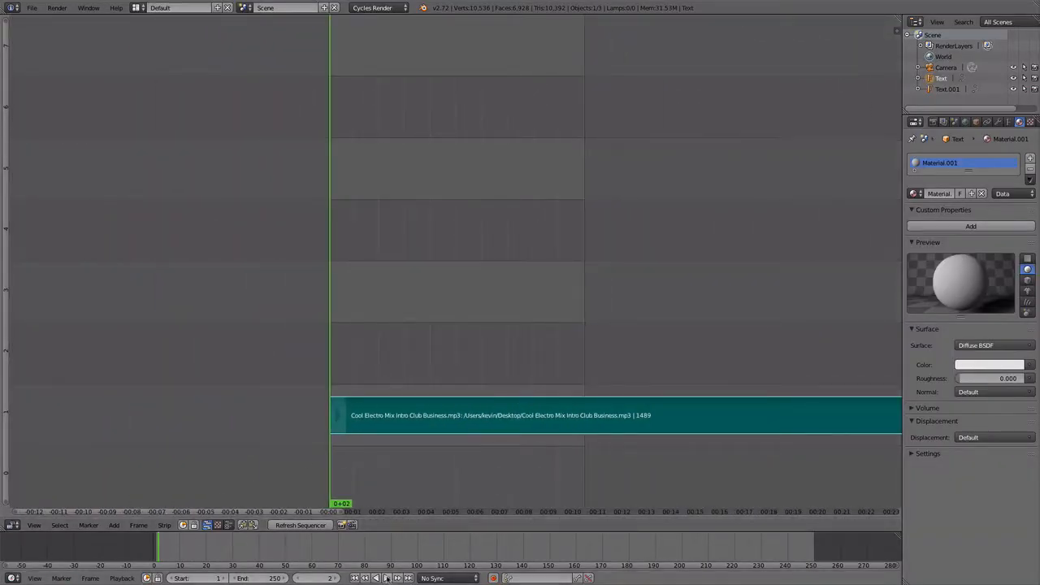
left_click(387, 578)
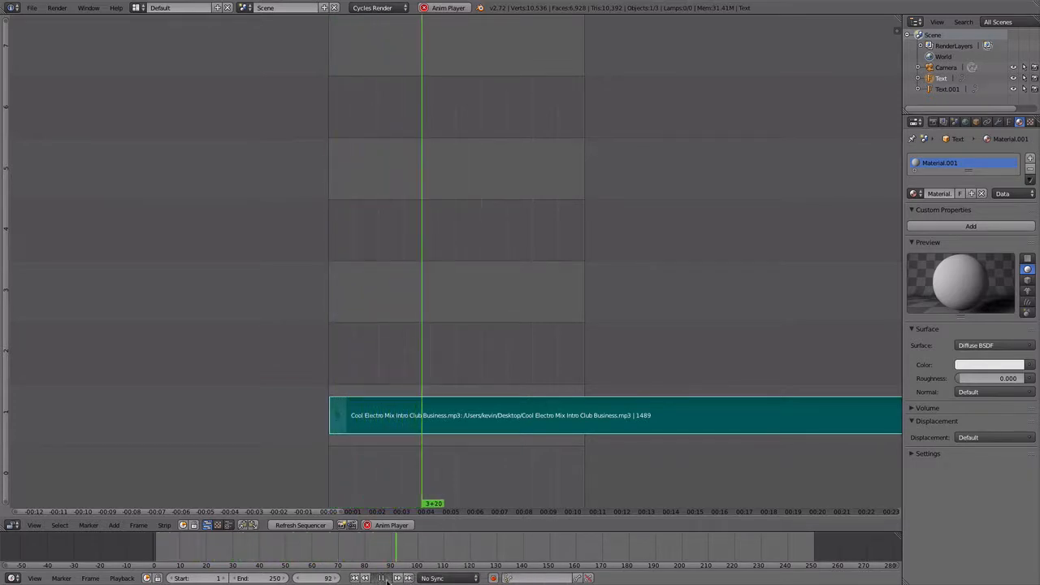
left_click(386, 577)
scroll(527, 255, "up", 2)
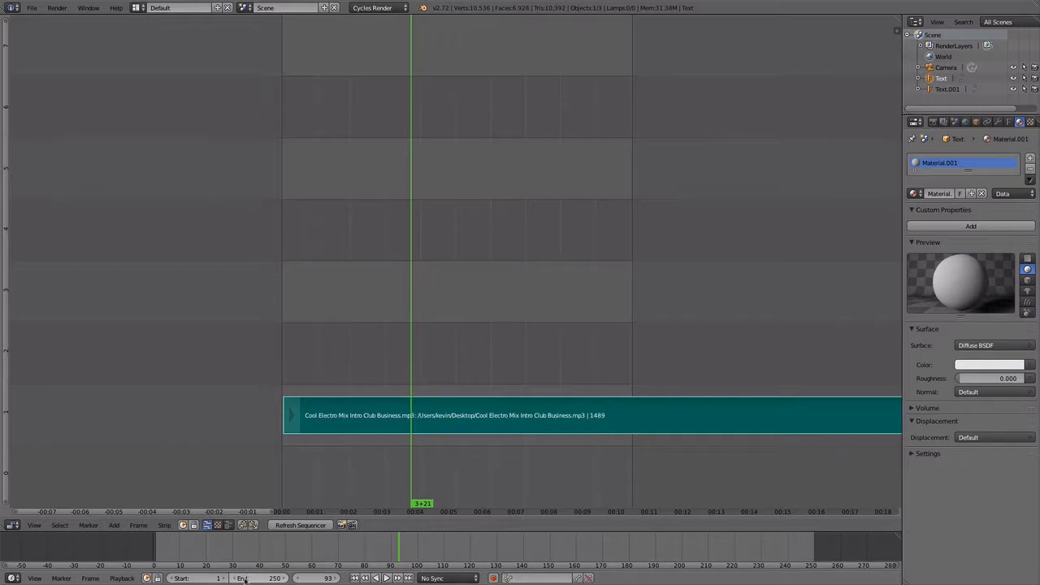
Step: Extend the animation's end frame to 1465 so the range roughly spans the sound strip
left_click_drag(247, 578, 286, 578)
scroll(765, 280, "down", 5)
scroll(765, 284, "down", 6)
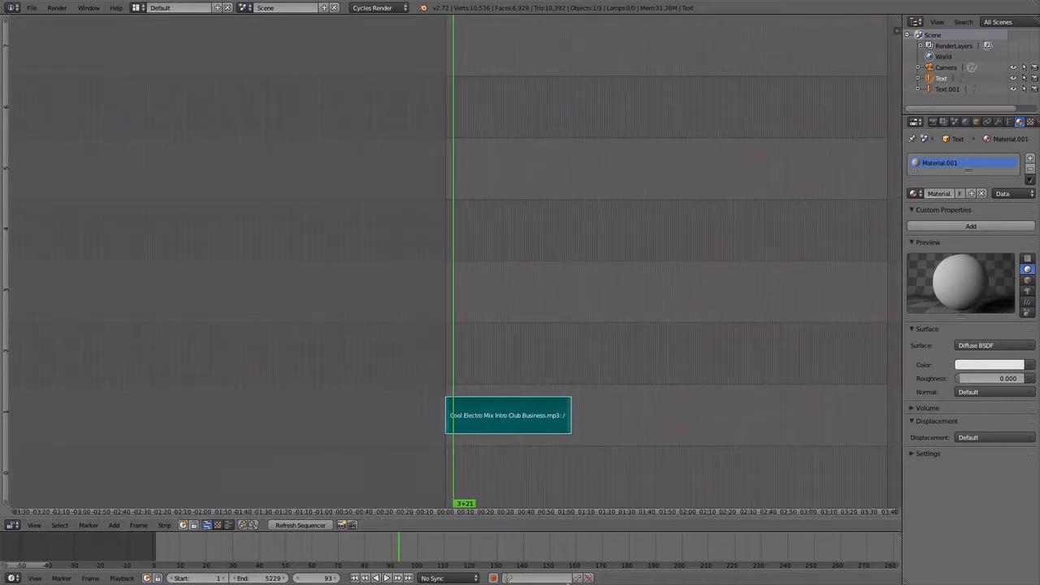
left_click_drag(273, 580, 253, 579)
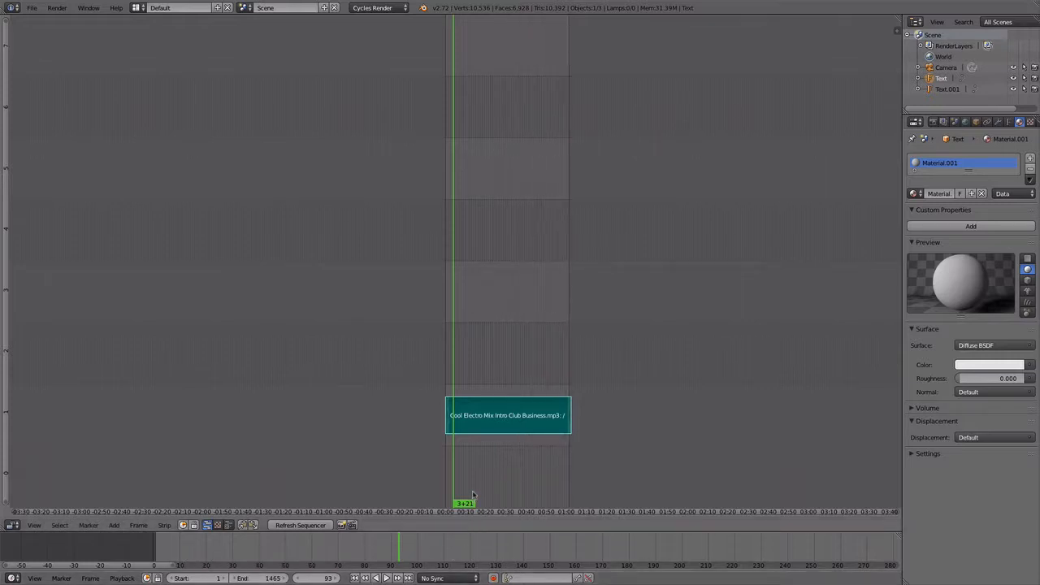
Step: Return the playhead to frame 2, play the music, and stop at frame 269 to find where the intro should end
left_click_drag(460, 504, 448, 504)
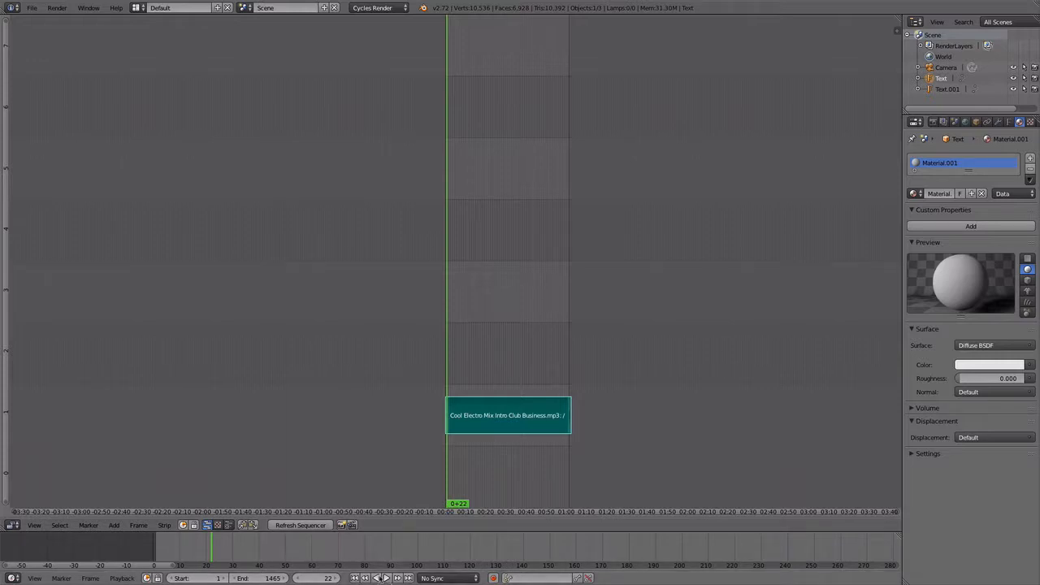
left_click(379, 579)
left_click(383, 578)
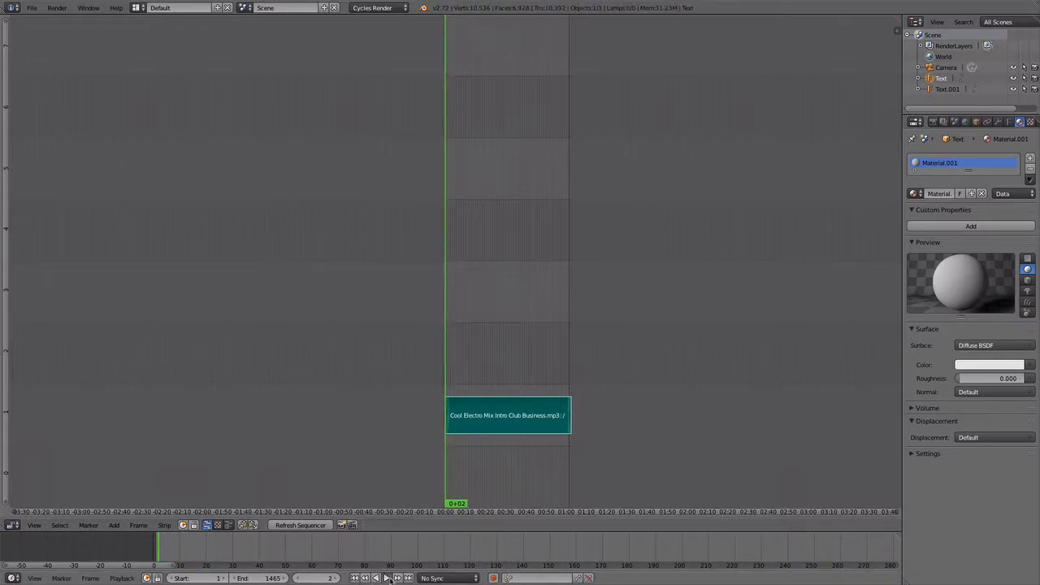
left_click(387, 578)
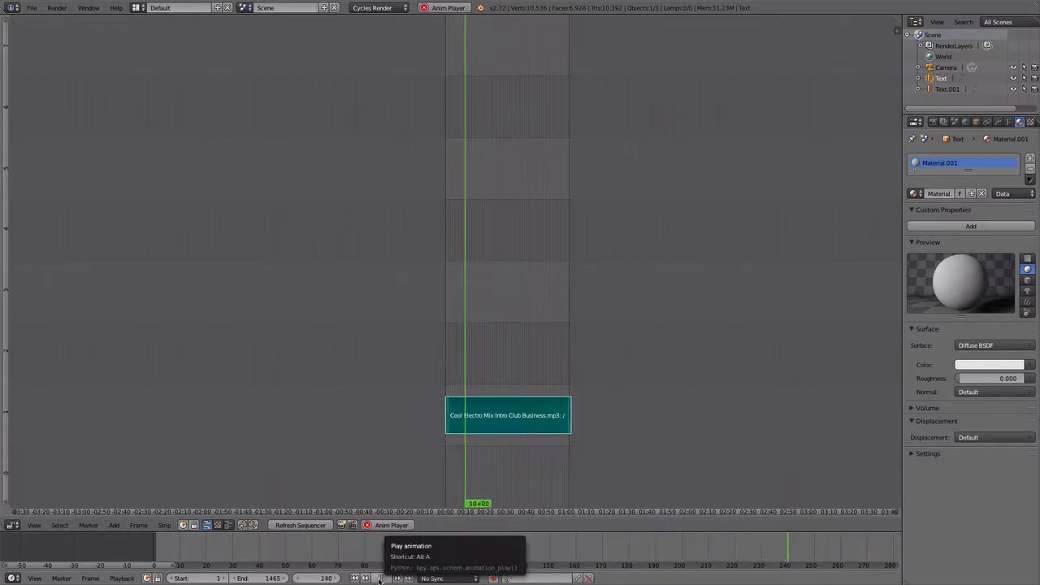
left_click(380, 579)
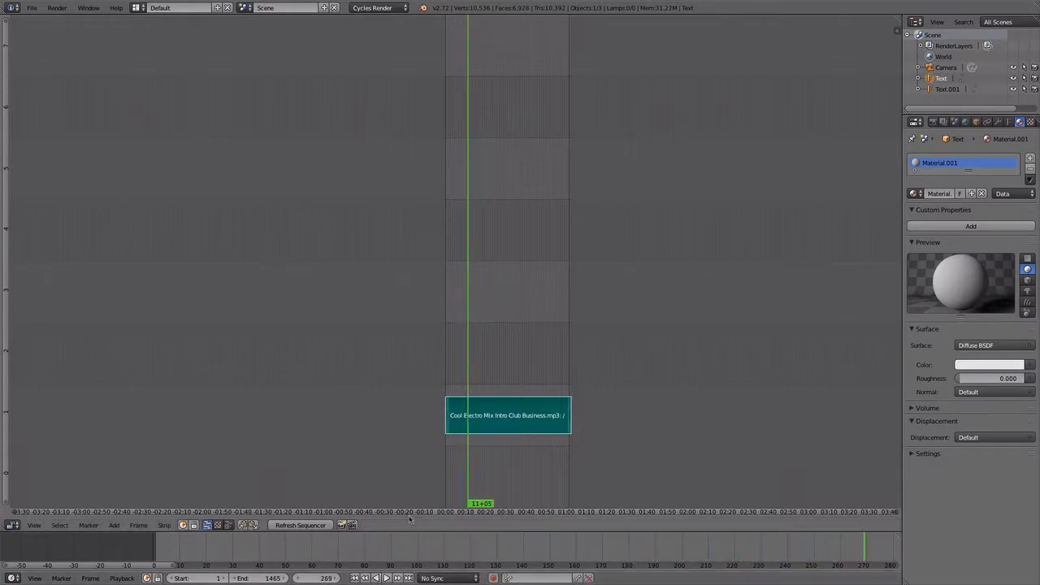
Step: Set the animation's end frame to 272 and play the shortened range from frame 0
left_click_drag(260, 579, 116, 578)
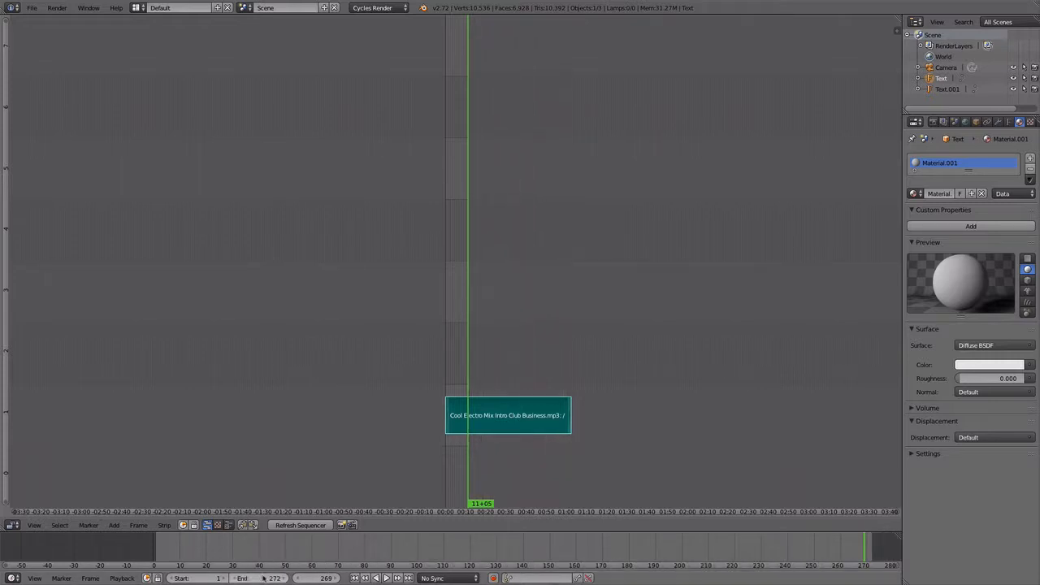
scroll(383, 561, "down", 5)
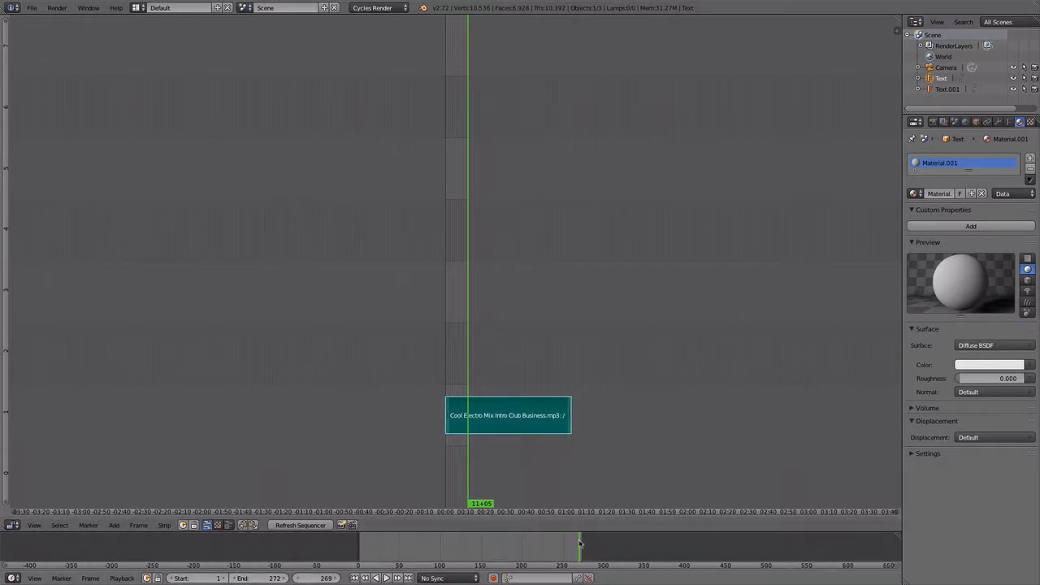
left_click_drag(580, 543, 317, 557)
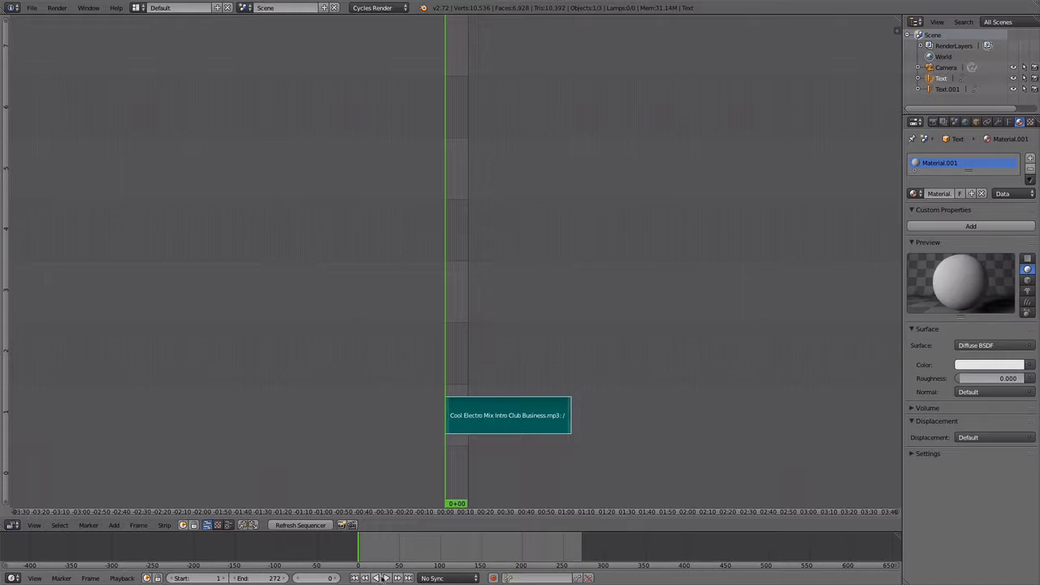
left_click(385, 578)
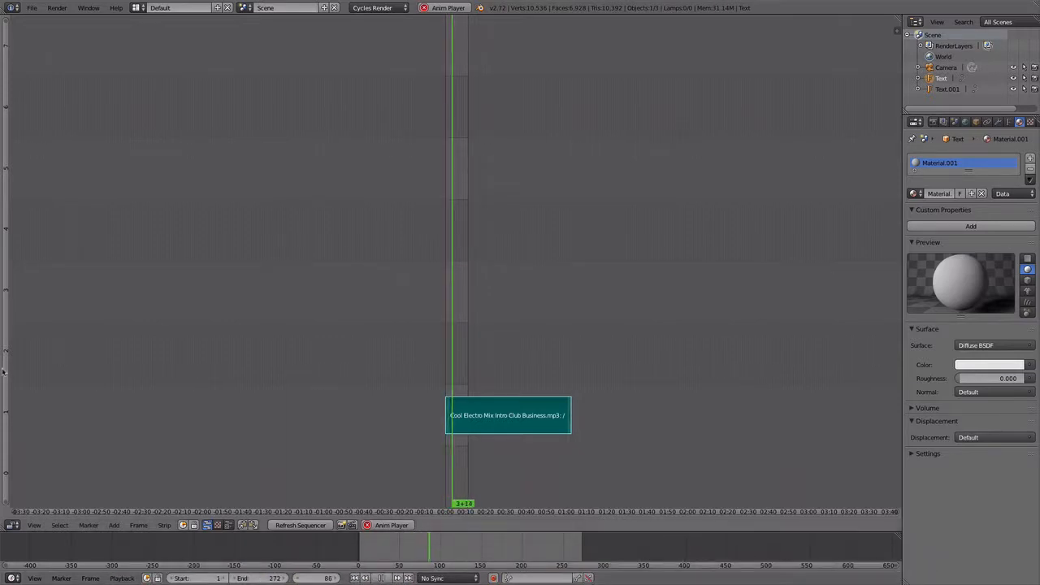
Step: Stop the playback and switch the sequencer area to the 3D View showing the ZS Gaming text
left_click(380, 577)
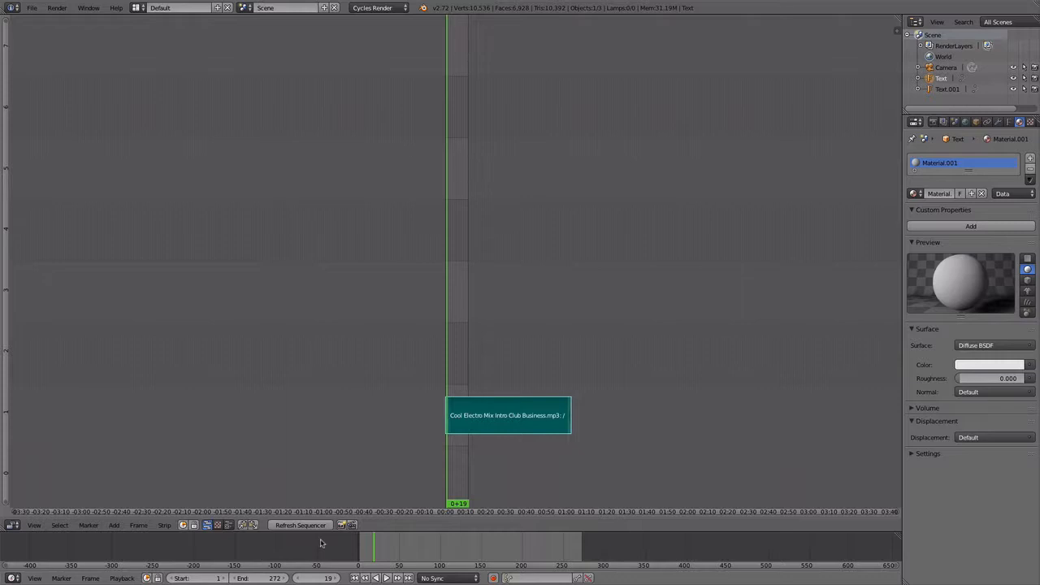
left_click(11, 525)
left_click(33, 512)
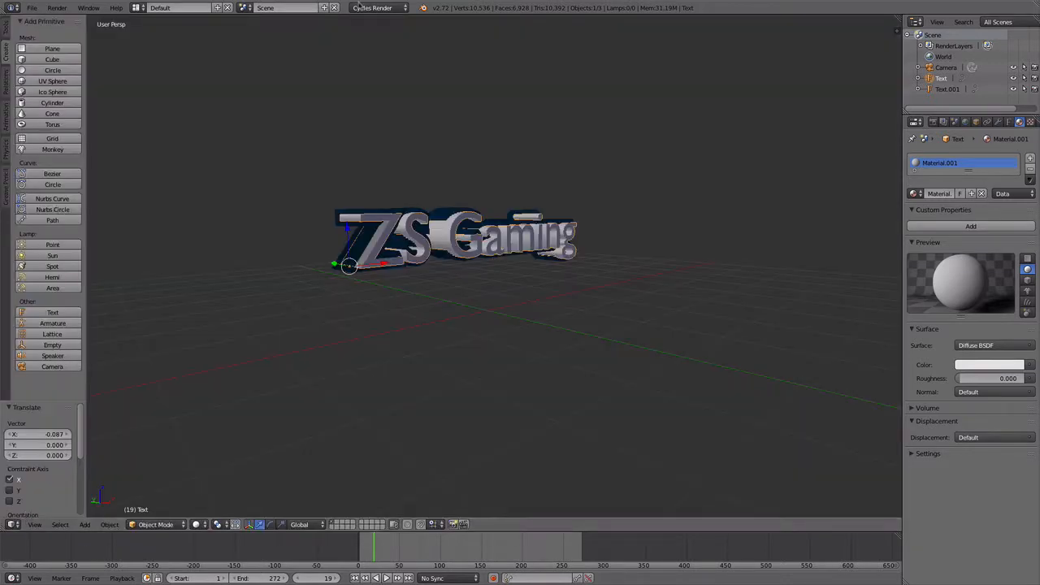
scroll(482, 196, "up", 2)
middle_click_drag(627, 306, 547, 310)
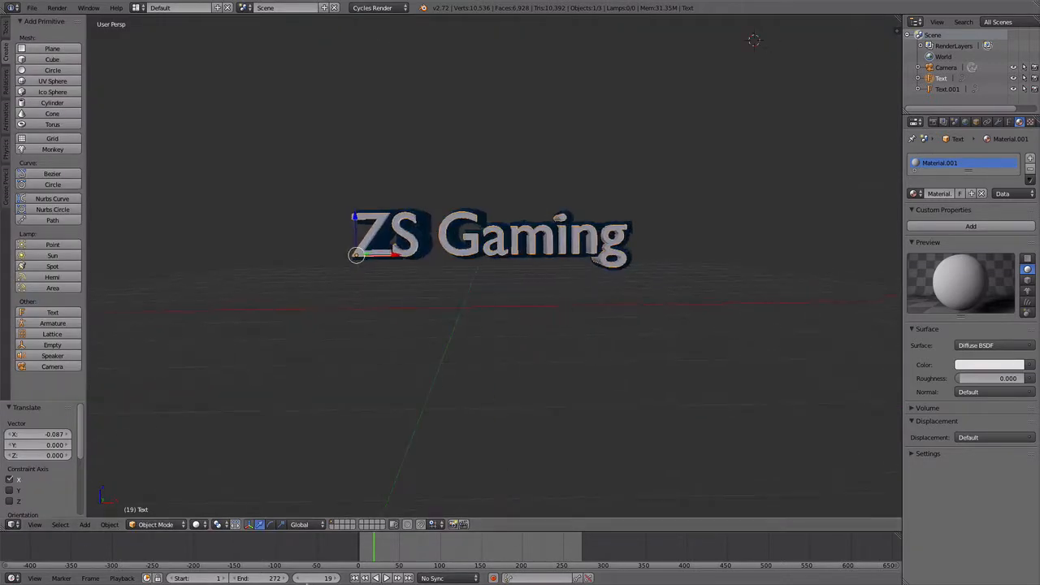
Step: Play the music from frame 4 and stop at frame 89 to pick the moment for the first text keyframes
left_click(359, 546)
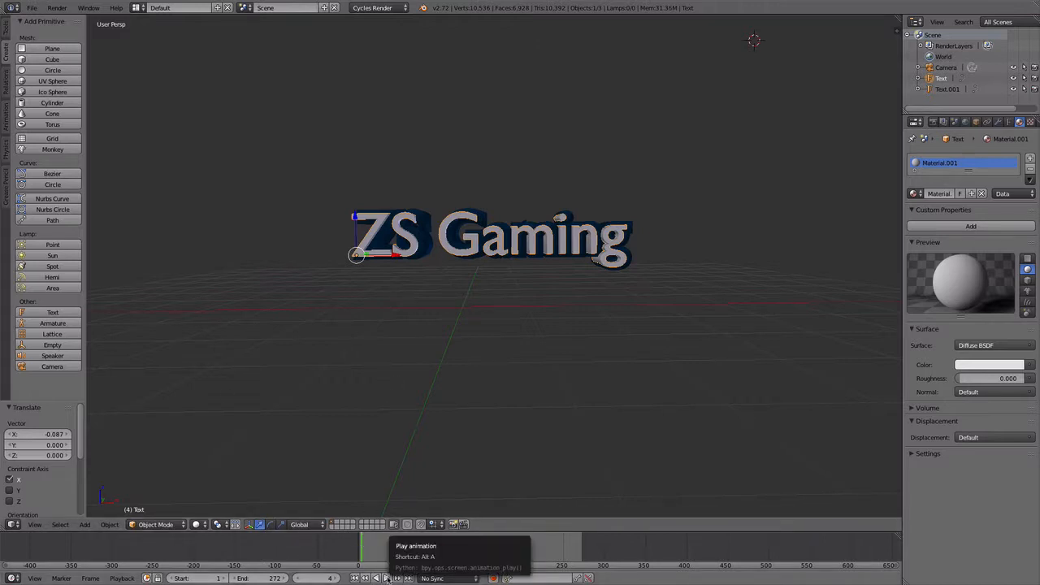
left_click(387, 577)
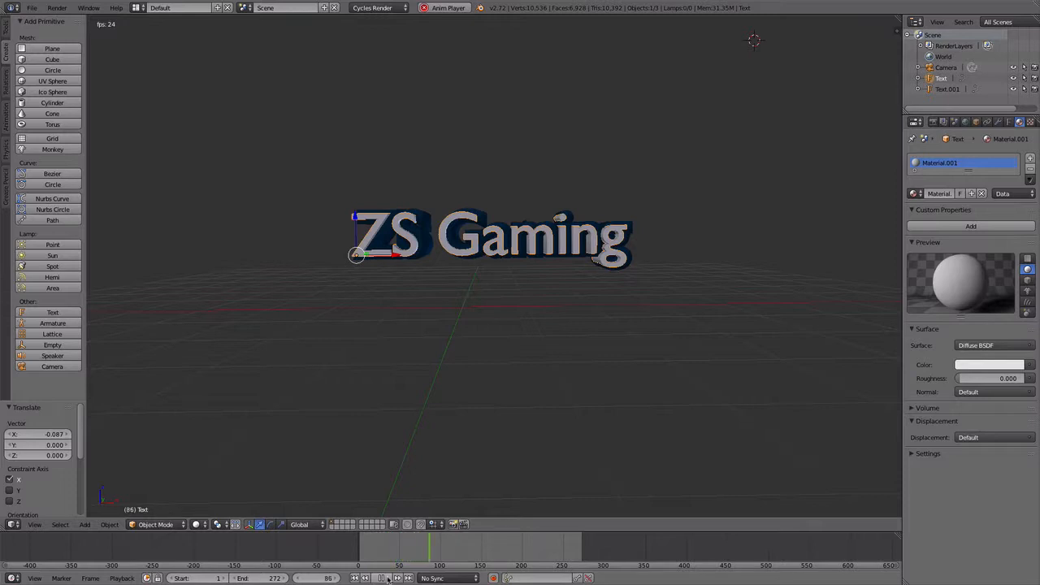
left_click(387, 578)
Step: Separate the texts along X, moving the white text by about 5.4 and the navy outline text by about -5.612
middle_click_drag(480, 368, 493, 290)
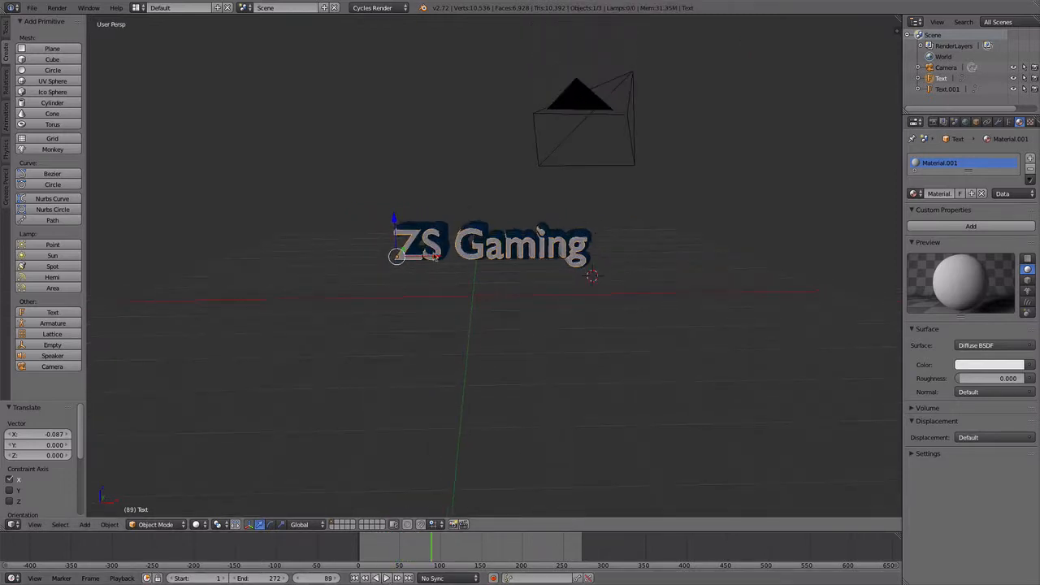
left_click_drag(436, 257, 661, 255)
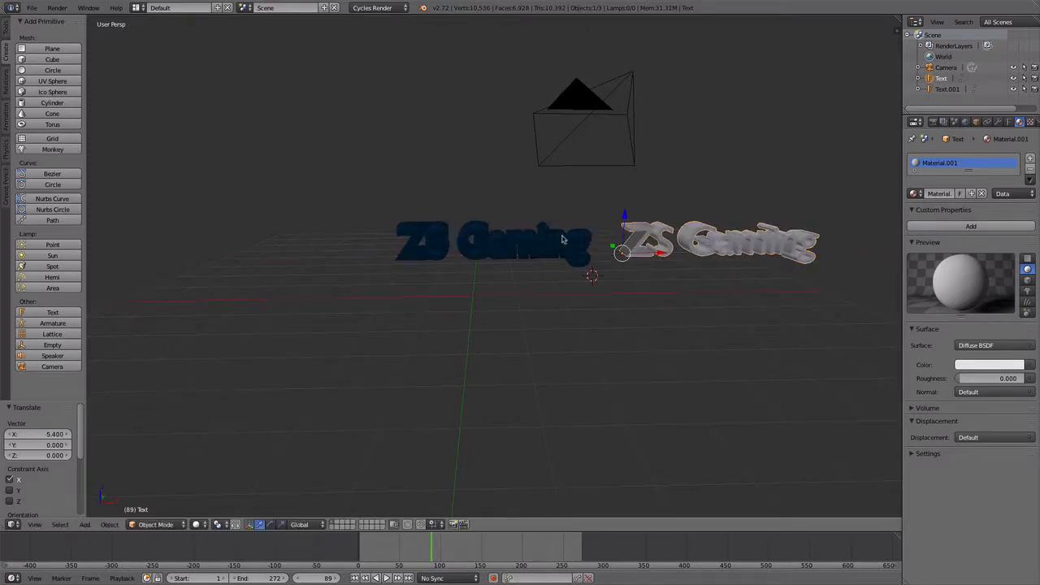
right_click(529, 242)
left_click_drag(439, 257, 198, 258)
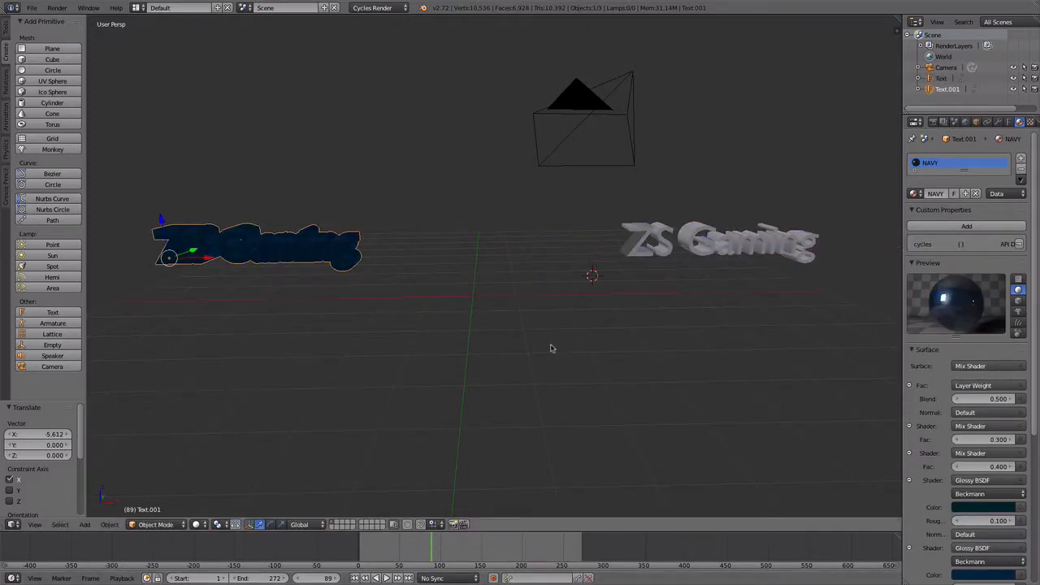
Step: Insert LocRot keyframes at frame 89 for the navy text, the white text and the camera
scroll(550, 348, "down", 3)
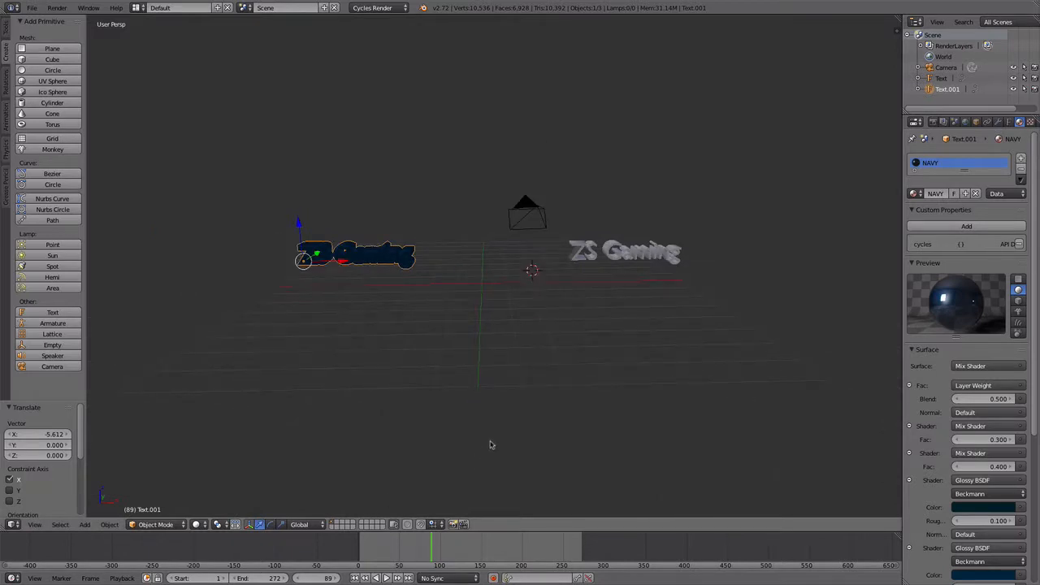
key("i")
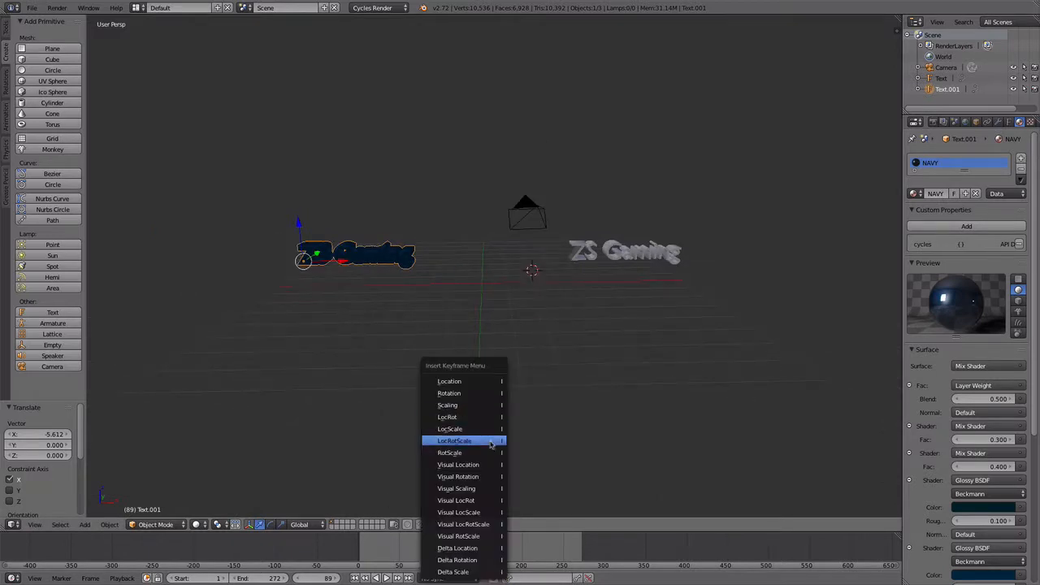
left_click(452, 418)
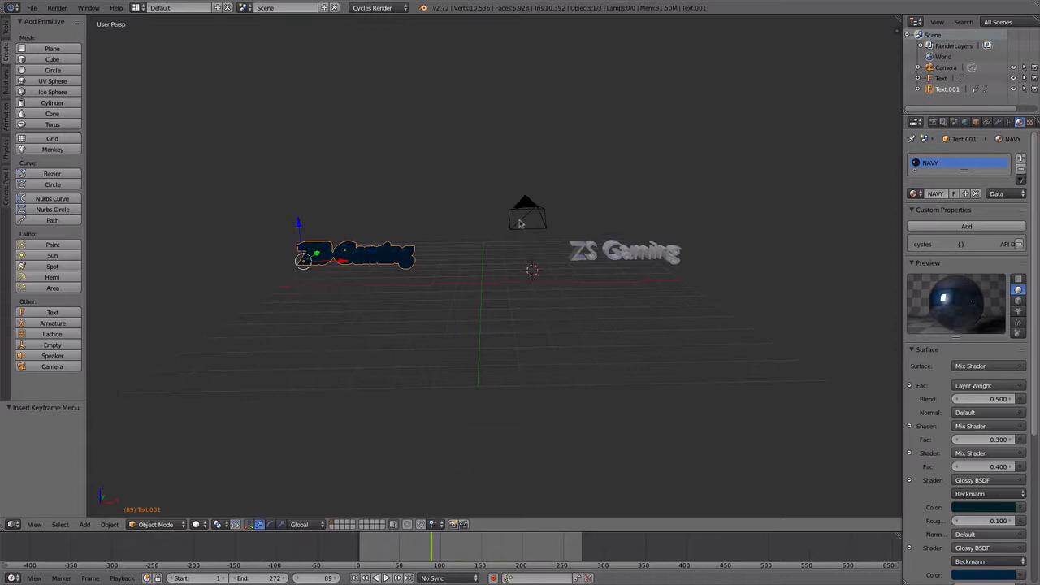
right_click(607, 258)
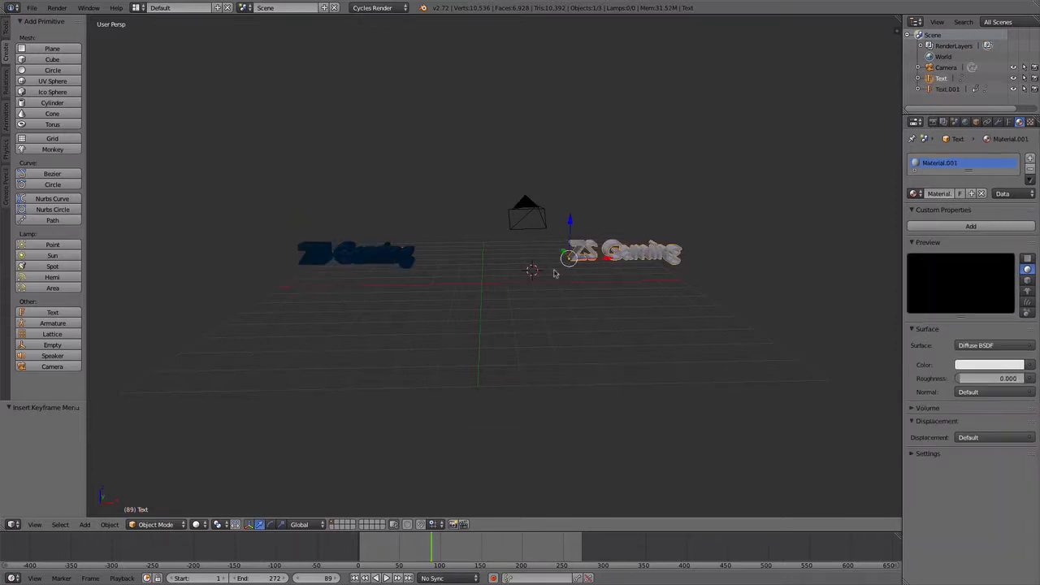
key("i")
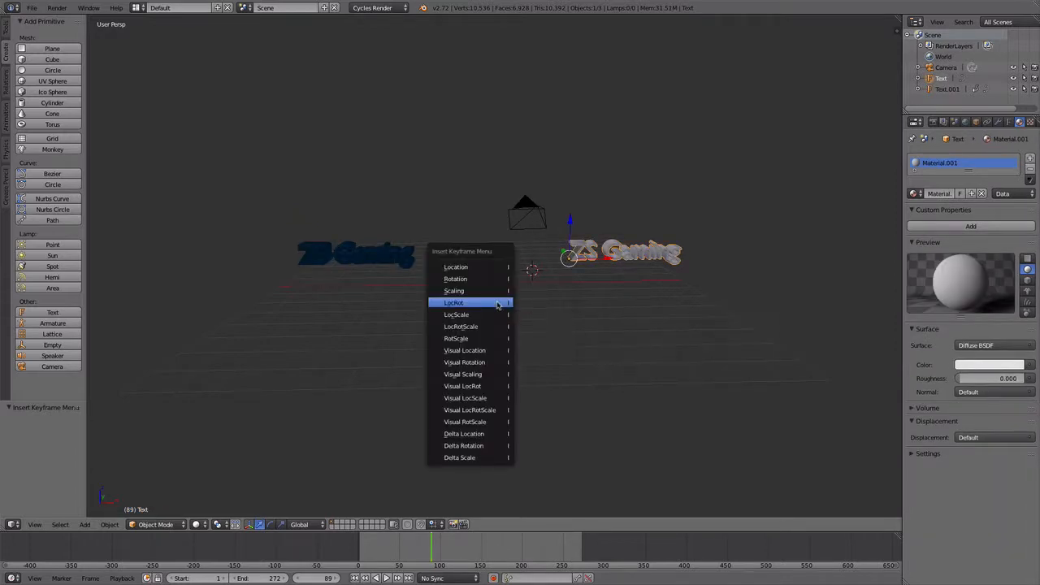
left_click(497, 304)
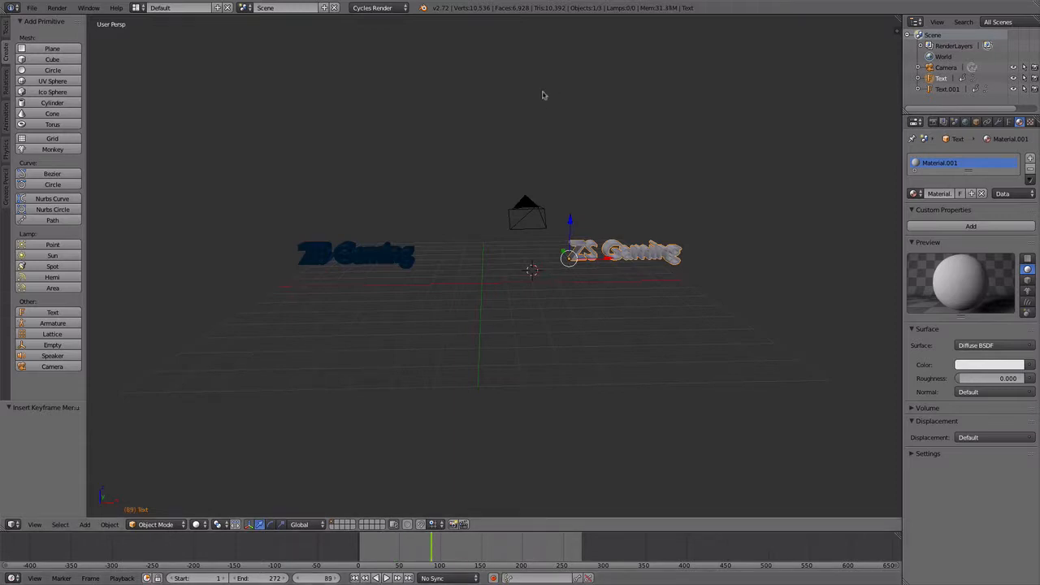
right_click(522, 213)
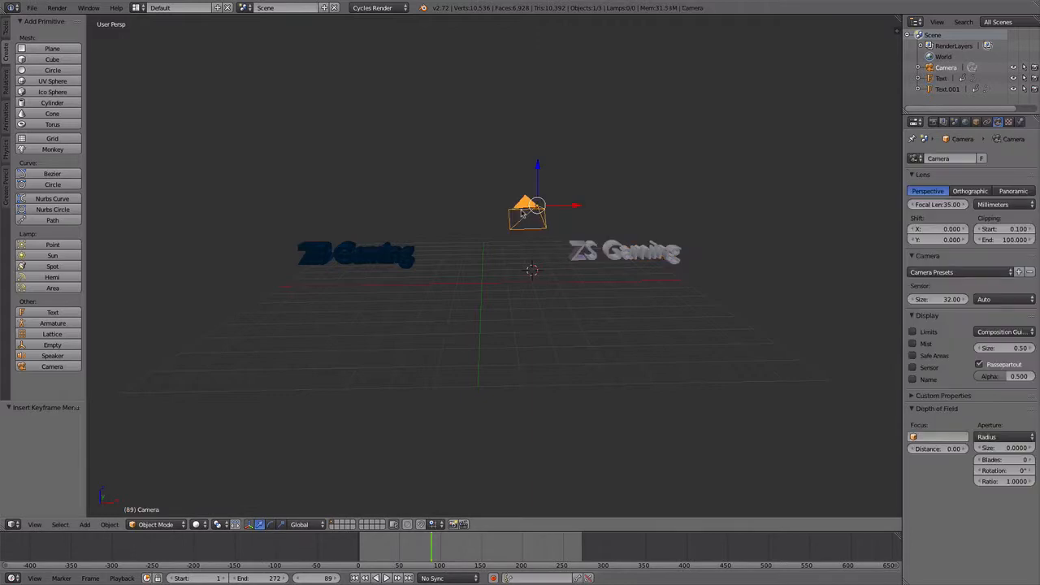
key("i")
left_click(411, 306)
middle_click_drag(412, 307, 484, 341)
right_click_drag(390, 327, 431, 335)
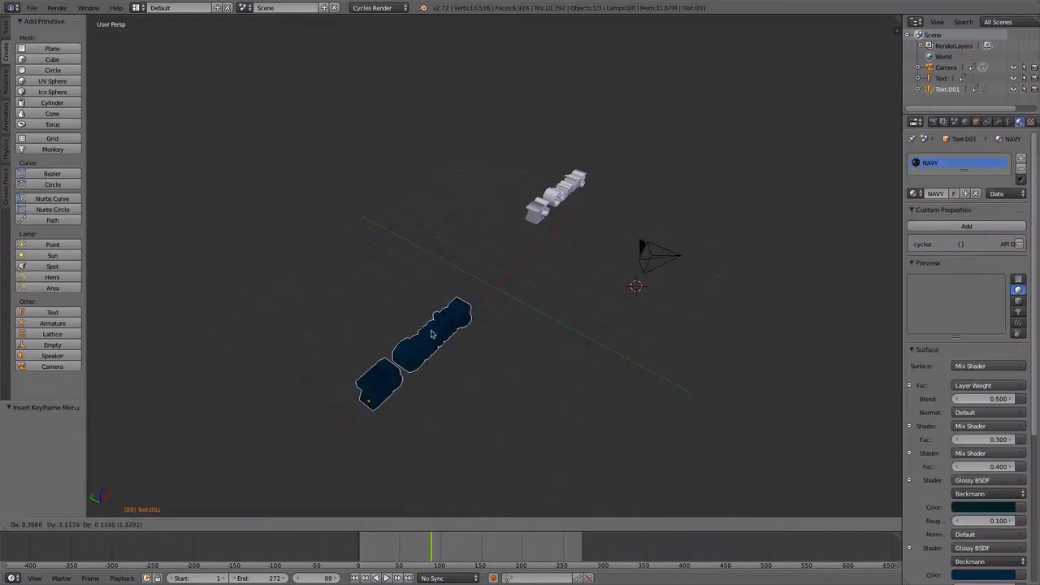
right_click(430, 332)
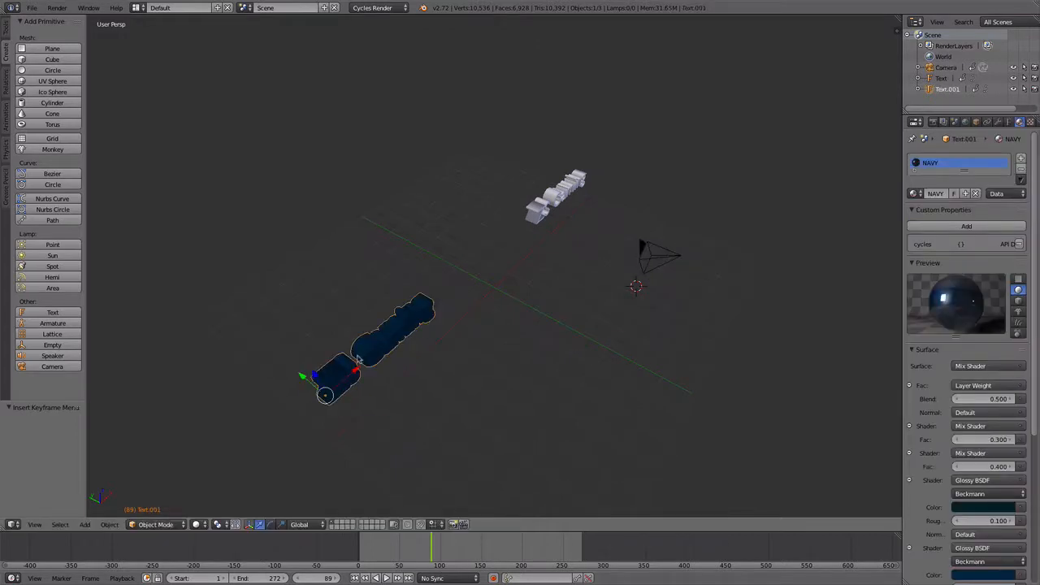
middle_click_drag(467, 259, 418, 224)
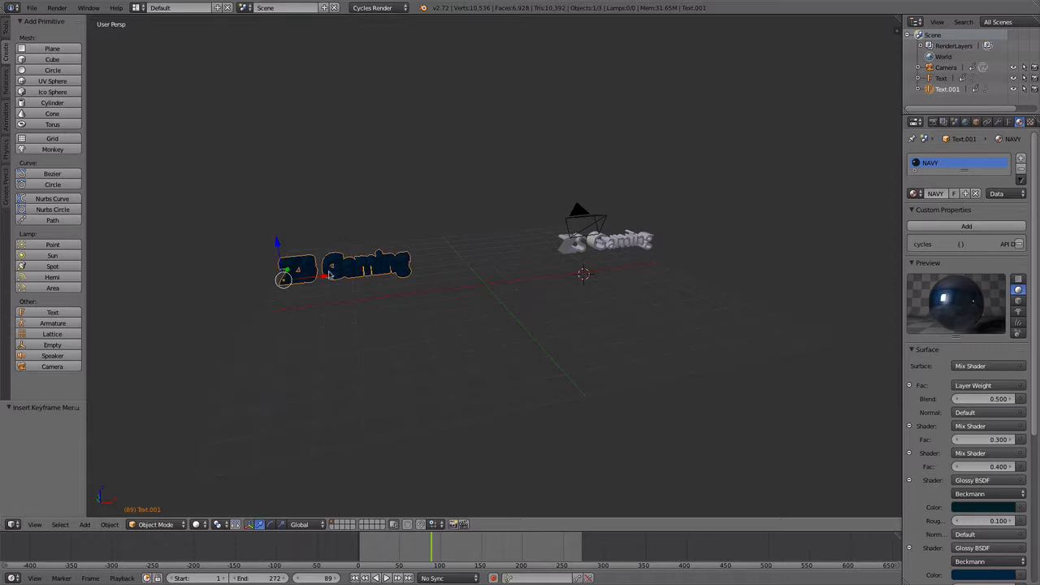
left_click_drag(330, 275, 497, 258)
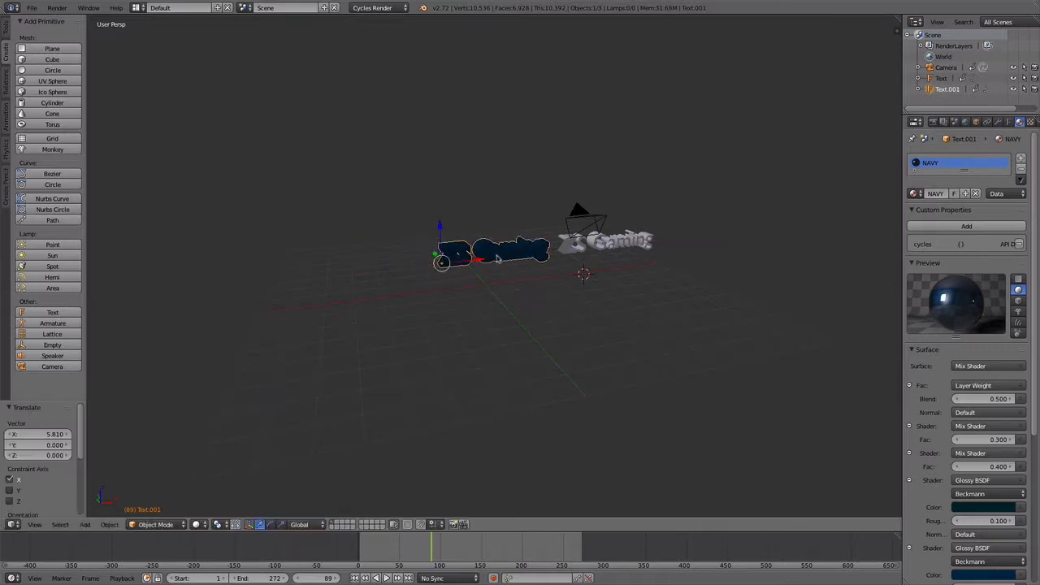
right_click(650, 242)
left_click_drag(591, 251, 474, 256)
middle_click_drag(510, 267, 479, 251)
key("KP_0")
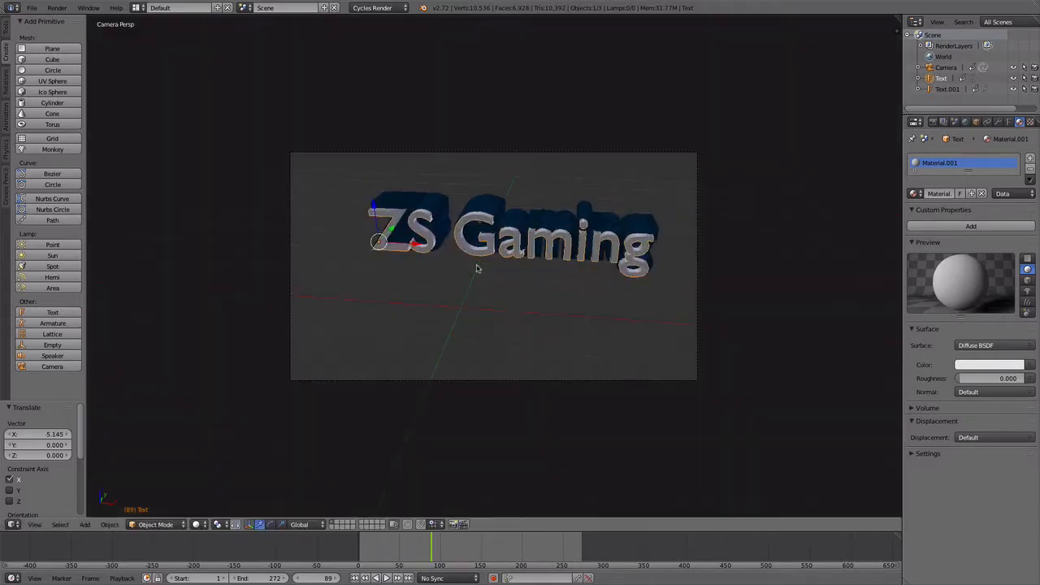
key("KP_0")
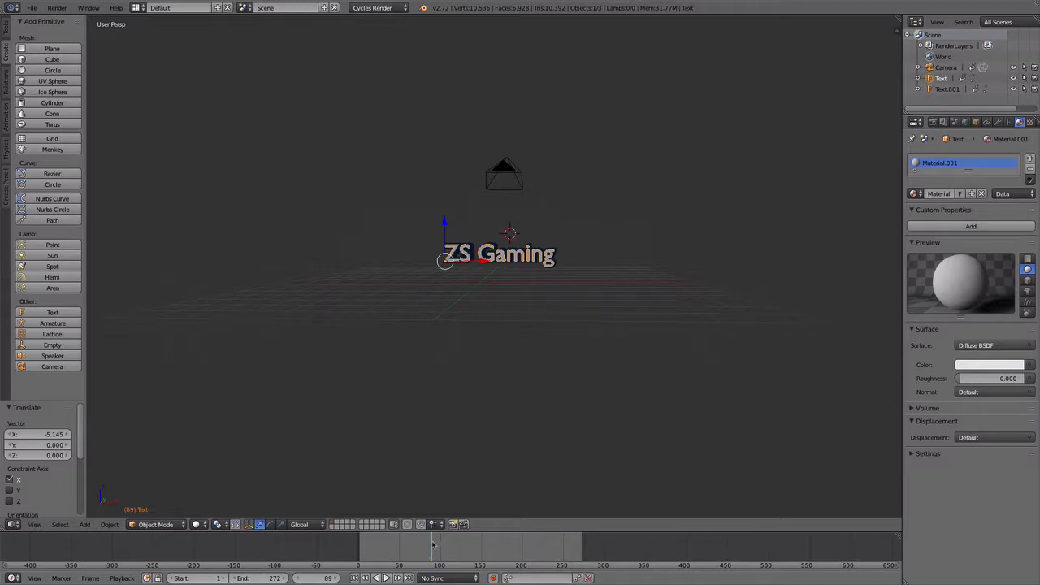
Step: At frame 0, reunite the texts along X, moving the navy text about 5.293 and the white text about -5.633, and check the camera view
left_click_drag(433, 544, 365, 549)
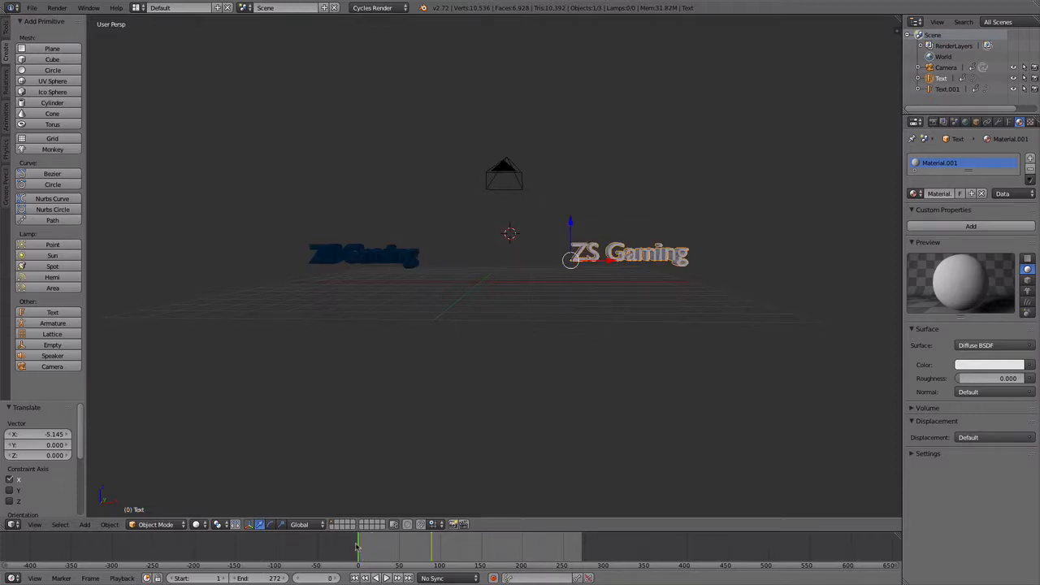
right_click(361, 260)
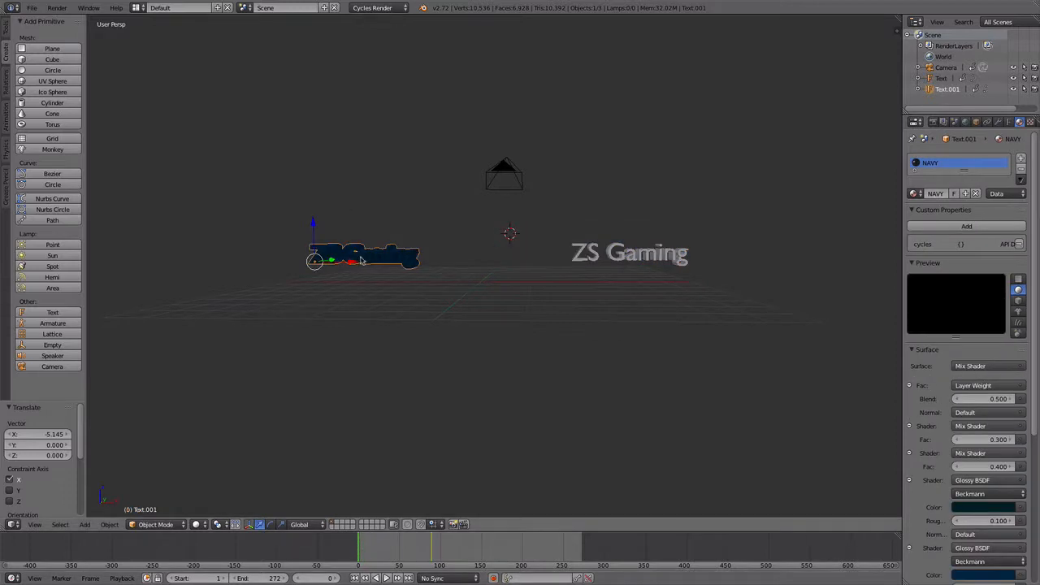
left_click_drag(354, 268, 475, 268)
right_click(605, 265)
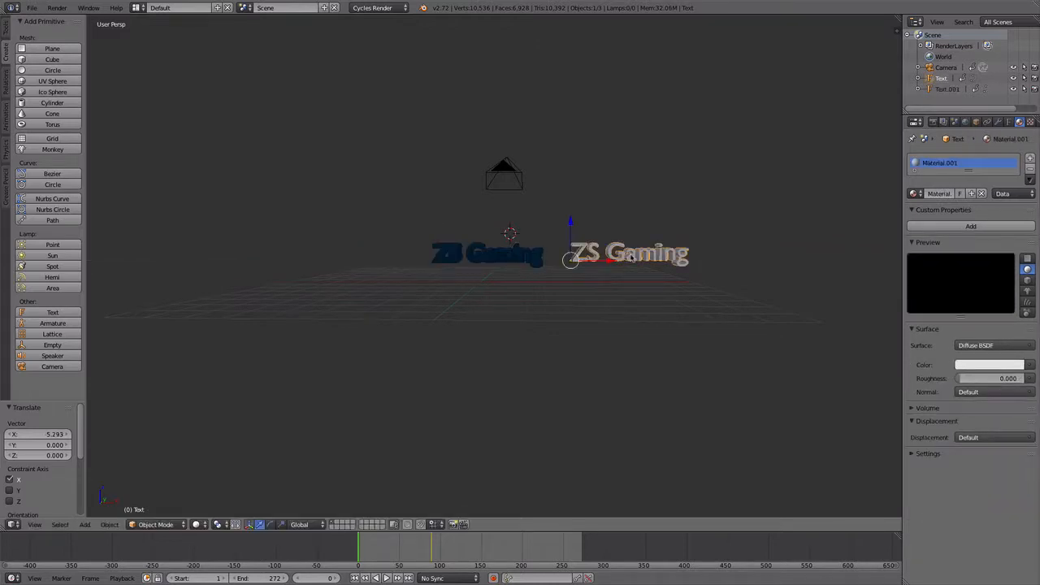
left_click_drag(605, 265, 468, 259)
key("KP_0")
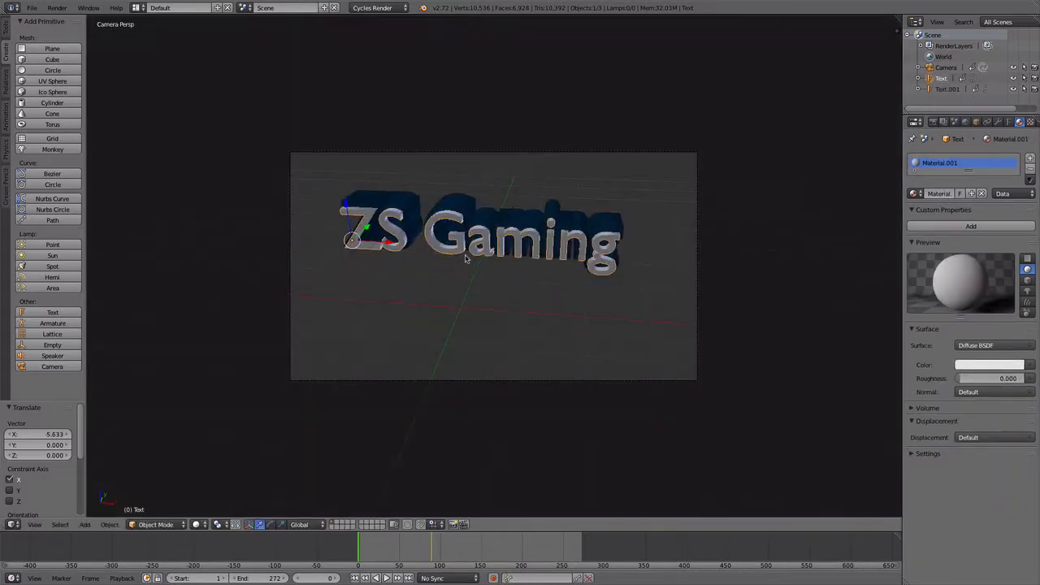
key("KP_0")
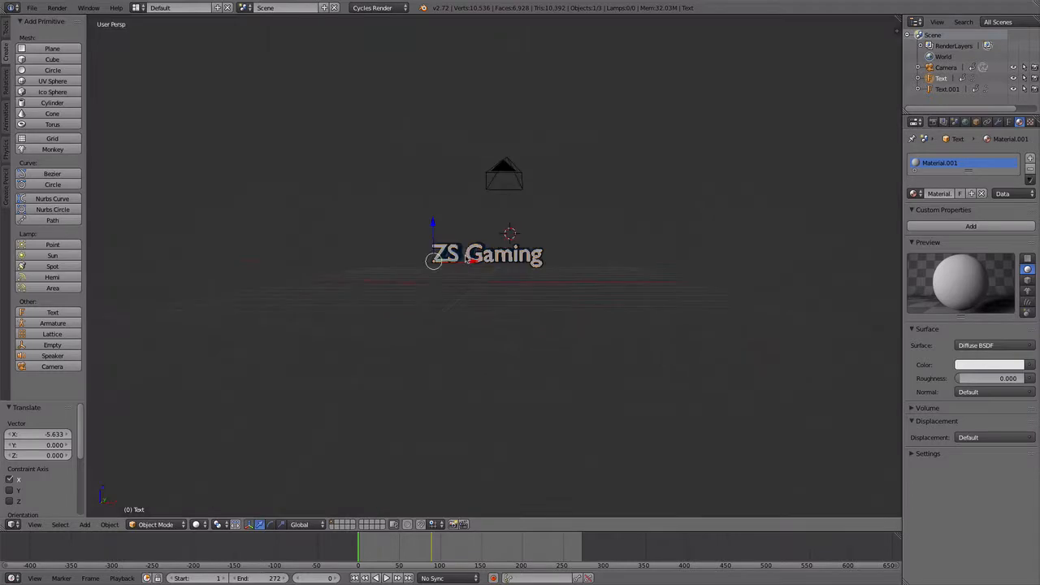
Step: Insert LocRot keyframes at frame 0 for the white text, the navy text and the camera
key("i")
left_click(393, 267)
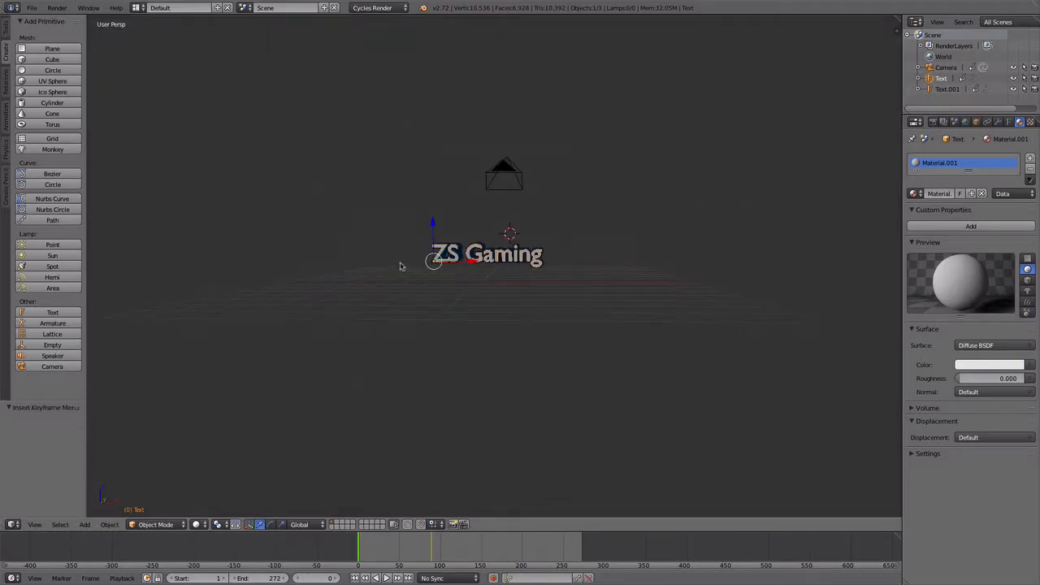
middle_click_drag(398, 265, 504, 265)
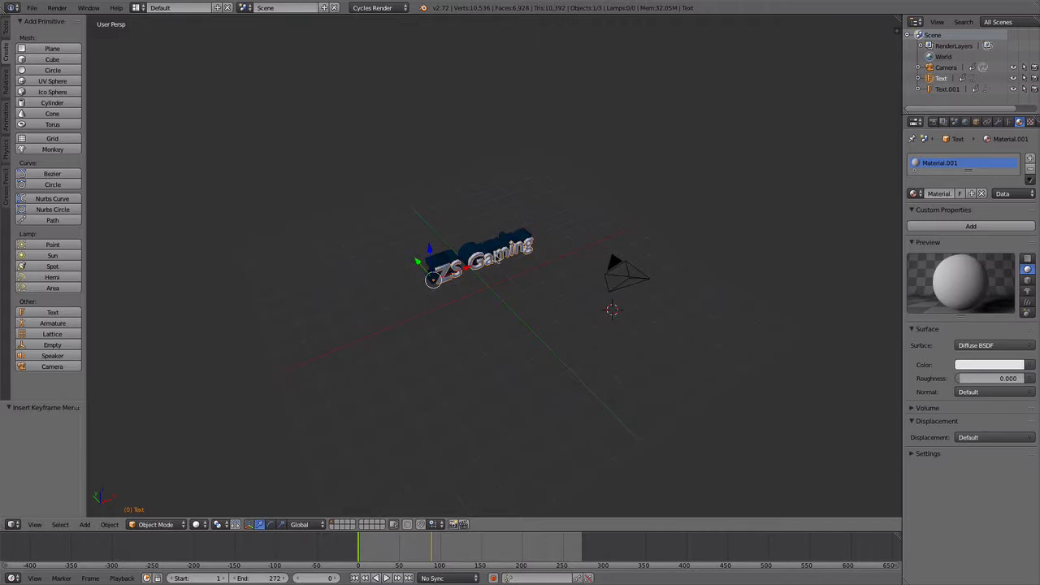
right_click(492, 250)
key("i")
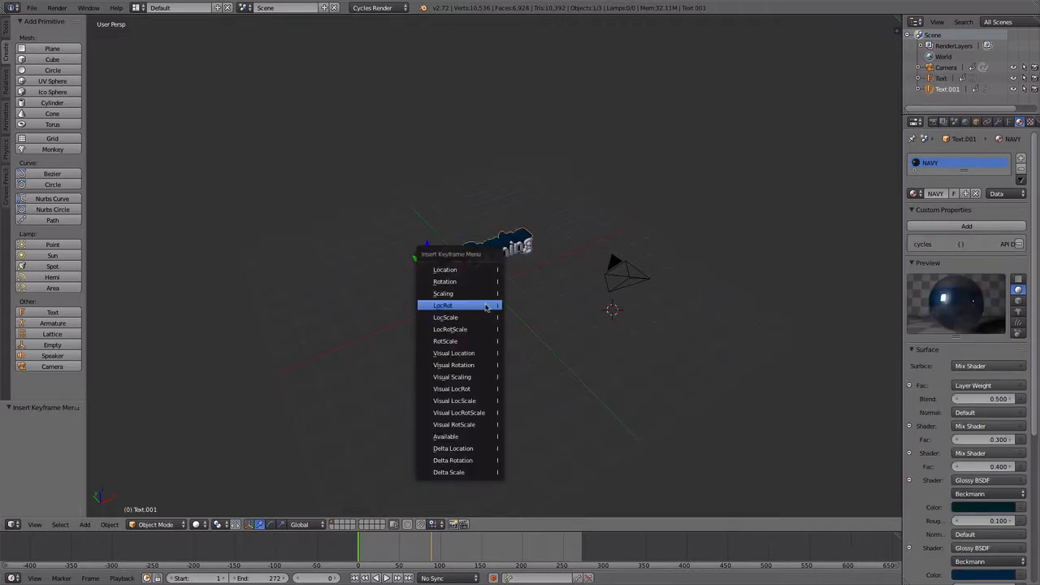
left_click(486, 305)
right_click(631, 278)
key("i")
left_click(533, 311)
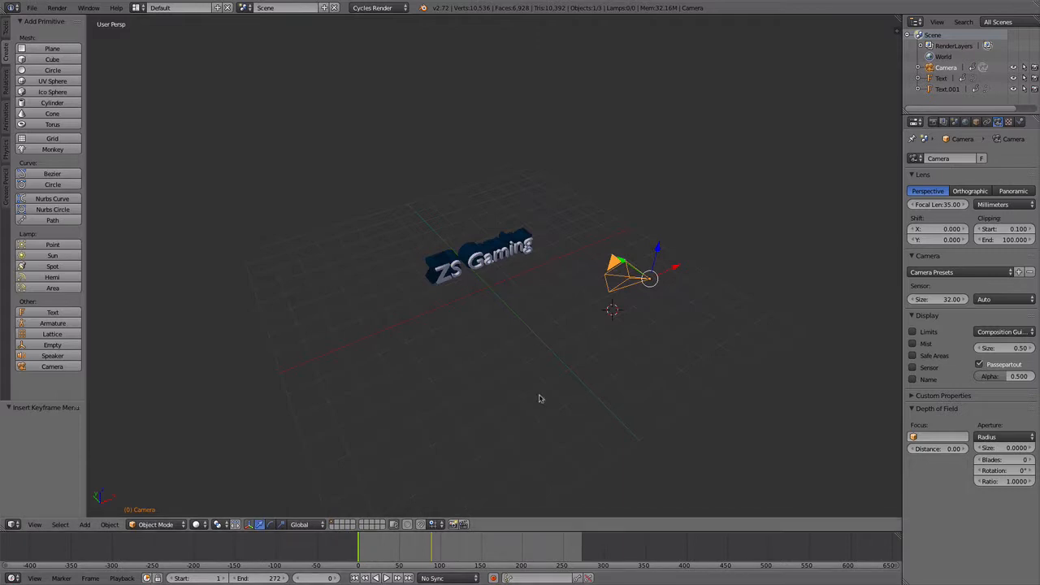
Step: Preview the text animation through the camera, stop it, and return the playhead to frame 88
key("KP_0")
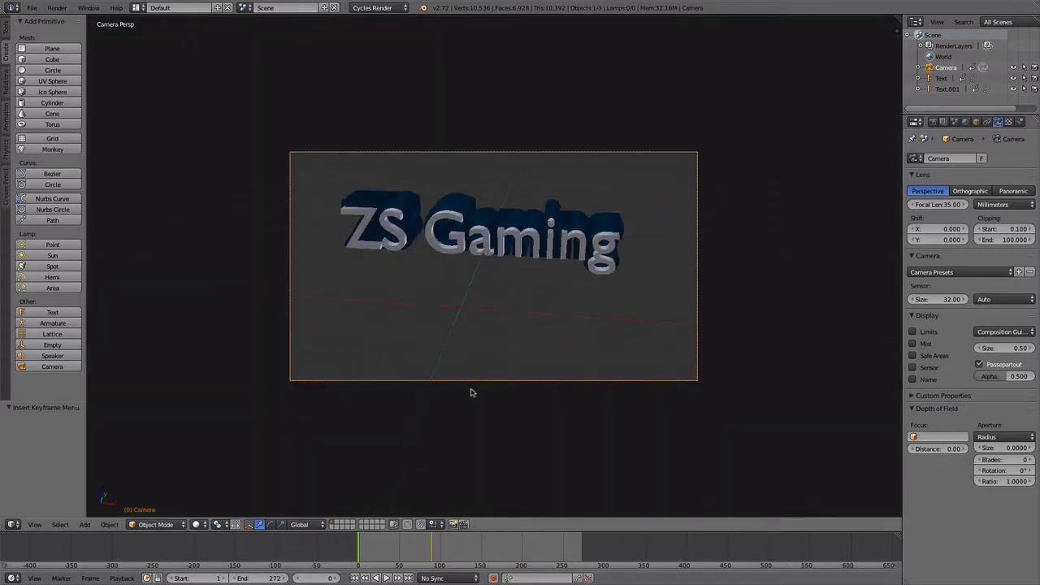
left_click(386, 578)
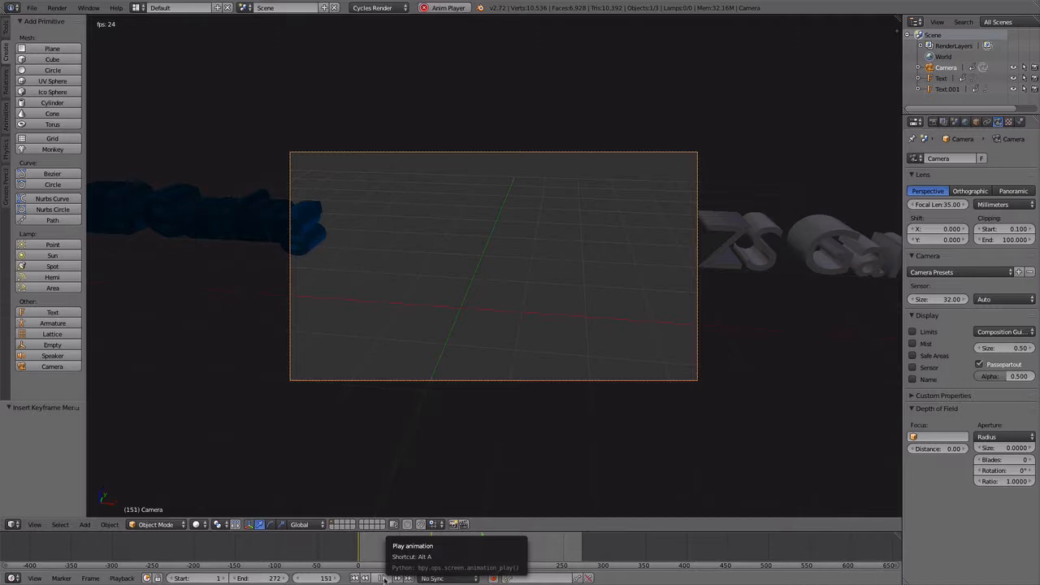
left_click(384, 579)
scroll(363, 386, "down", 4)
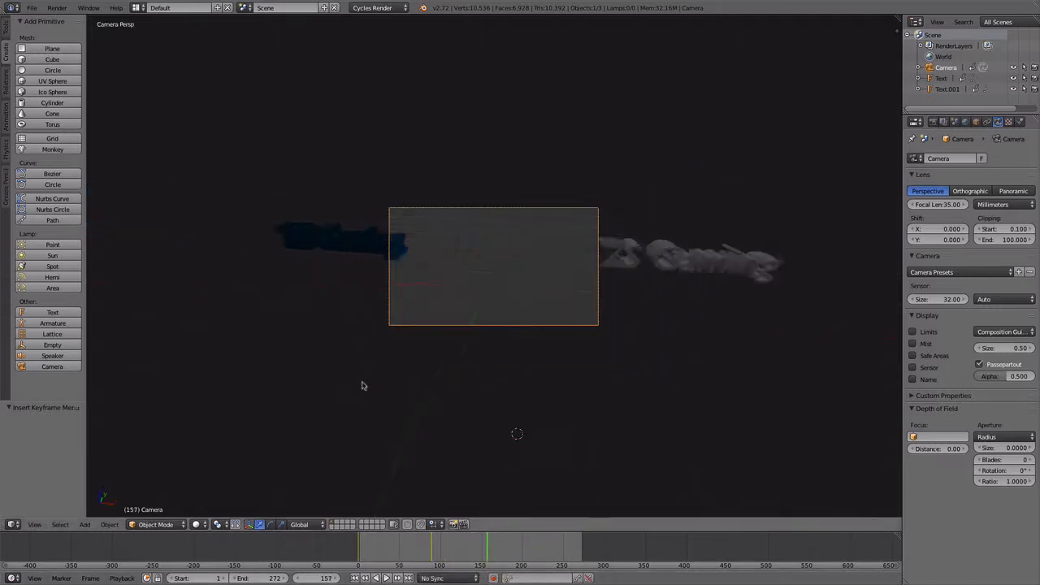
middle_click_drag(363, 386, 399, 371)
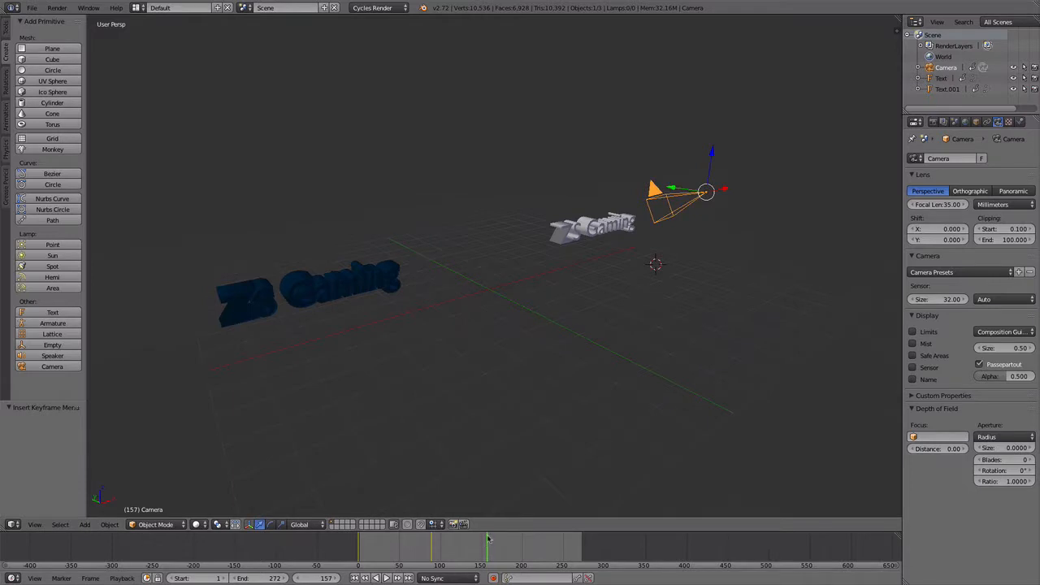
left_click_drag(487, 538, 432, 541)
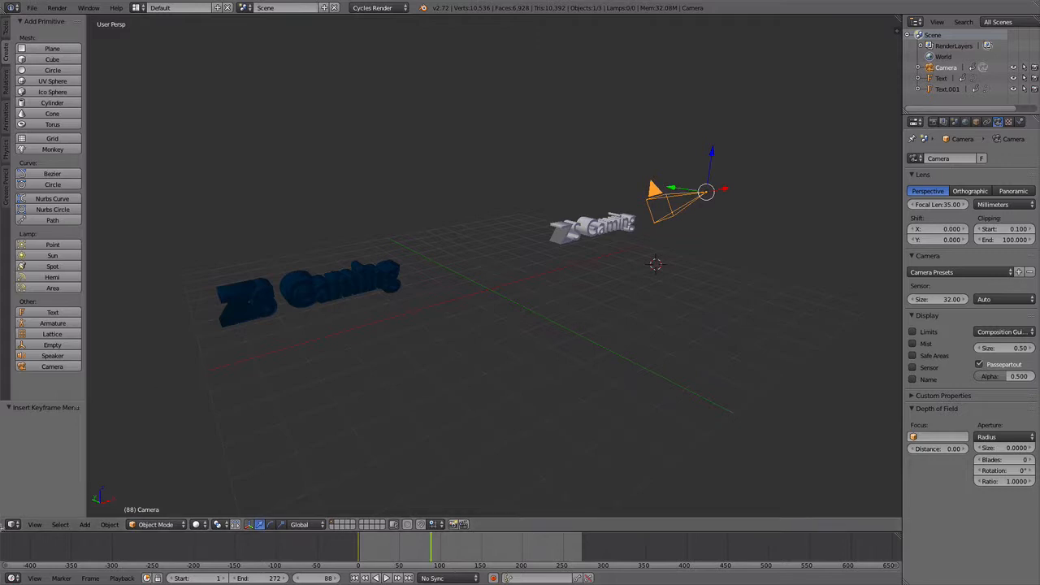
Step: Switch the 3D View area to the Dope Sheet and move the playhead to frame 95
left_click(11, 524)
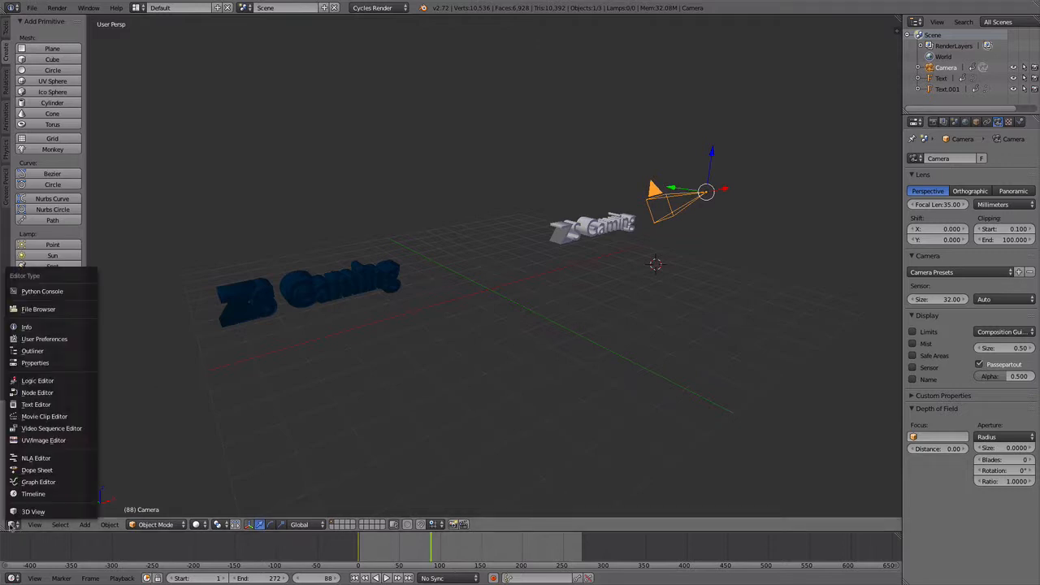
left_click(21, 471)
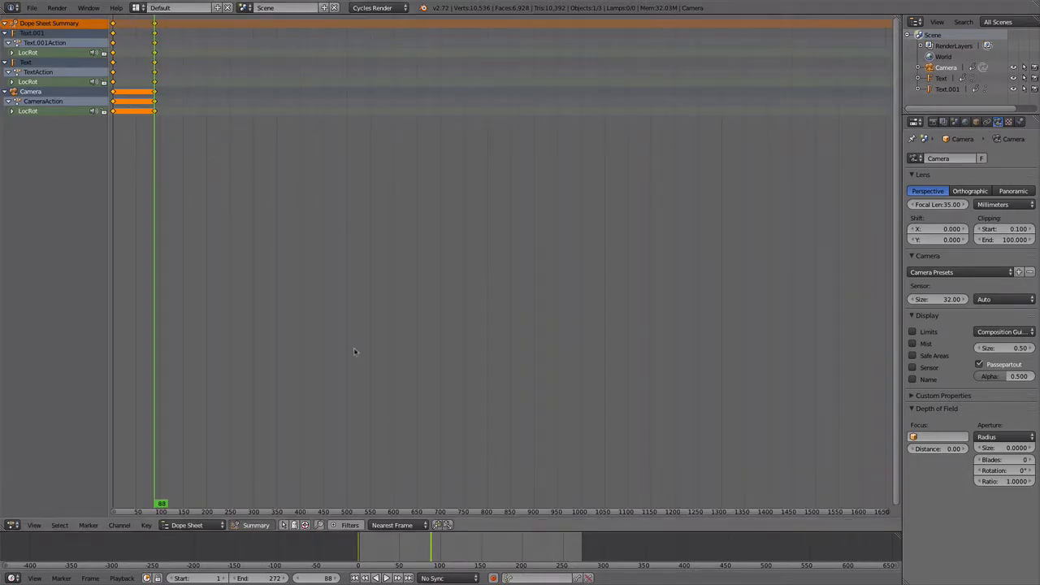
left_click_drag(428, 541, 441, 541)
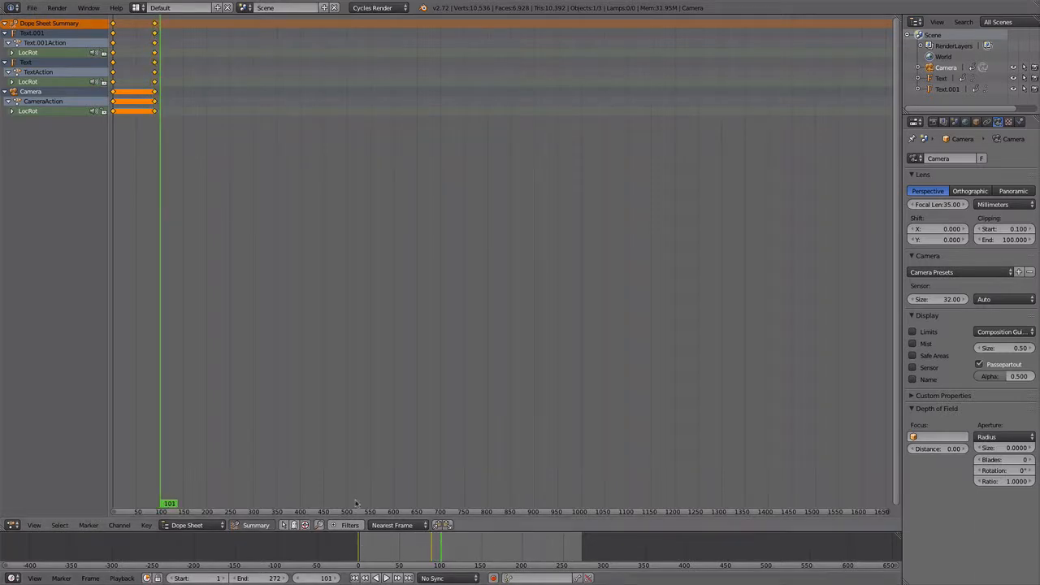
mouse_move(171, 505)
left_mouse_down()
mouse_move(114, 500)
mouse_move(158, 502)
left_mouse_up()
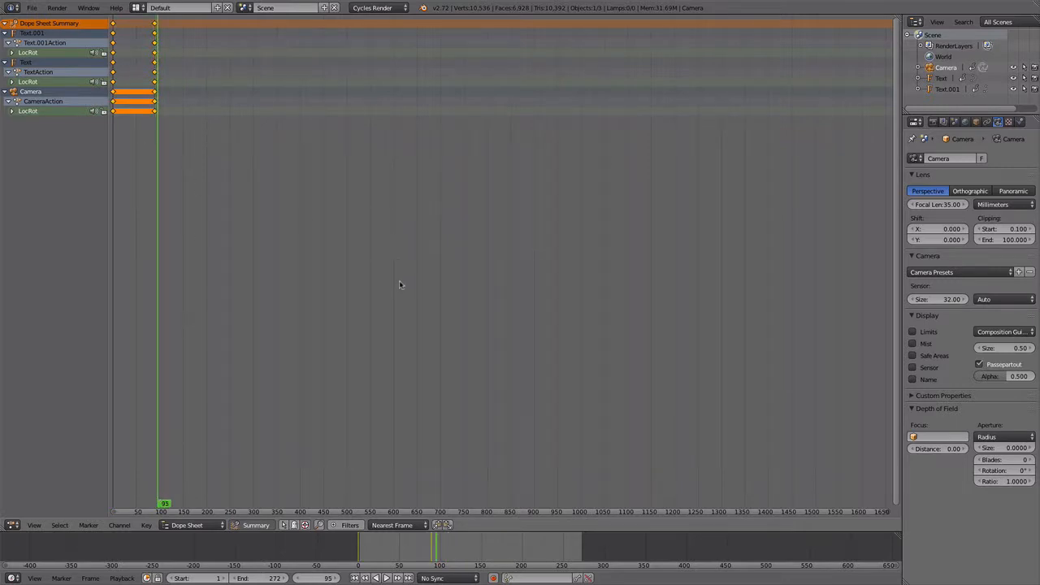
Step: With the playhead moved to frame 83, delete the keyframes around frame 89 for both texts and the camera
key("a")
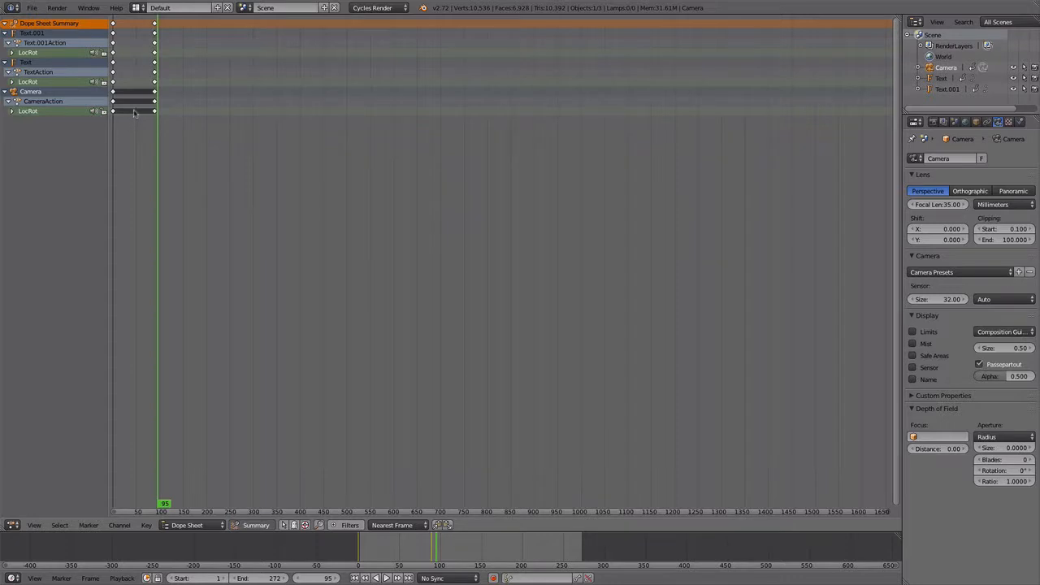
key("a")
key("a")
right_click(155, 91)
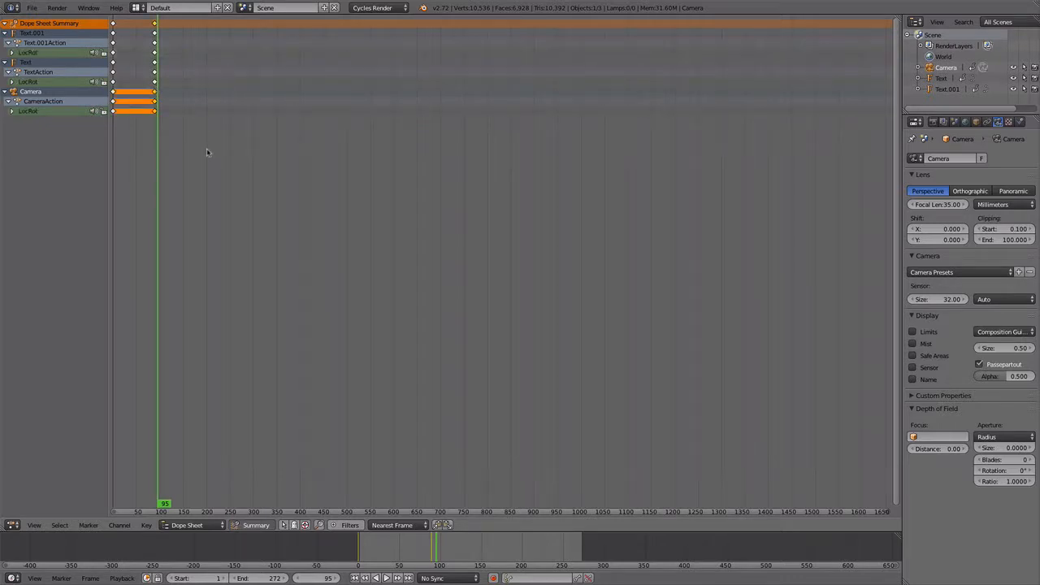
key("a")
left_click(153, 86)
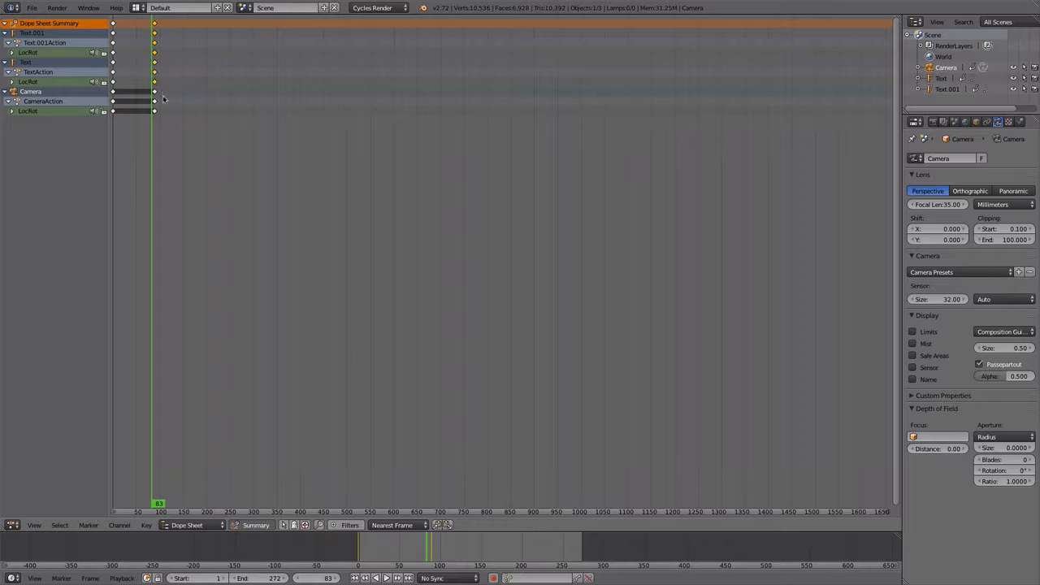
right_click(156, 101, "shift")
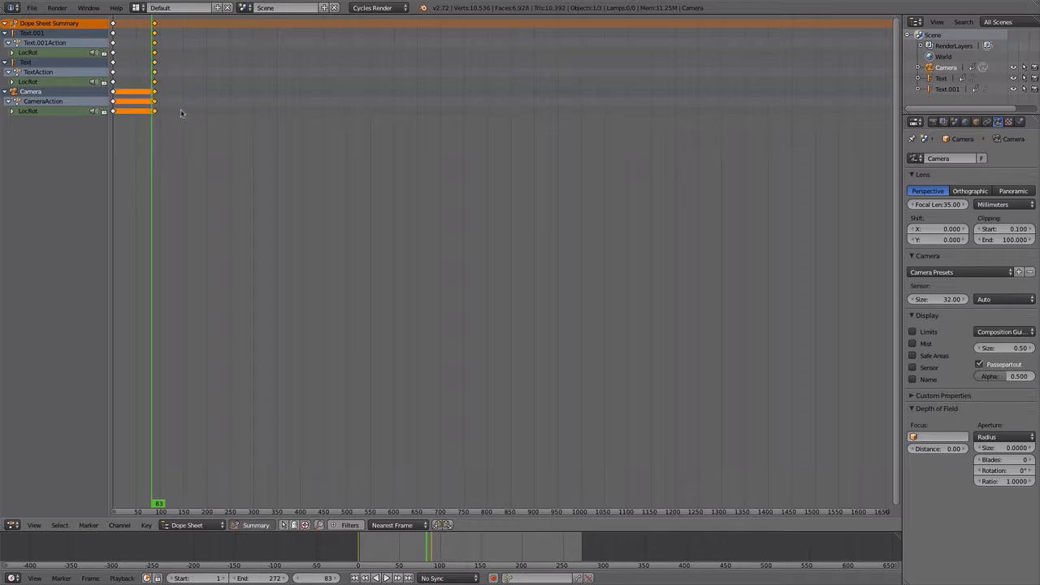
key("x")
left_click(175, 115)
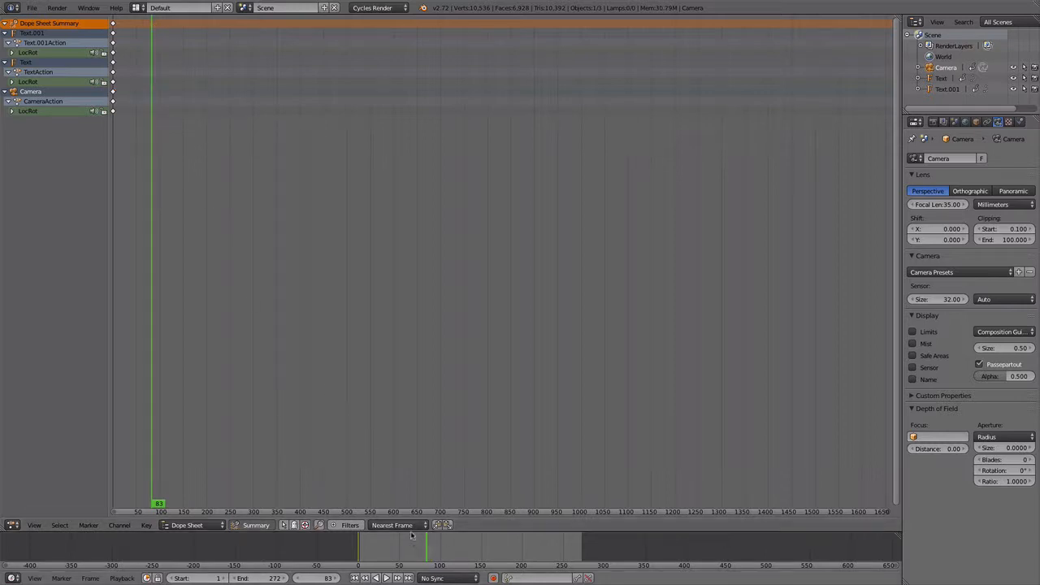
Step: Back in the 3D View at frame 83, move the white text about -12.865 along X and insert its keyframe
left_click(12, 524)
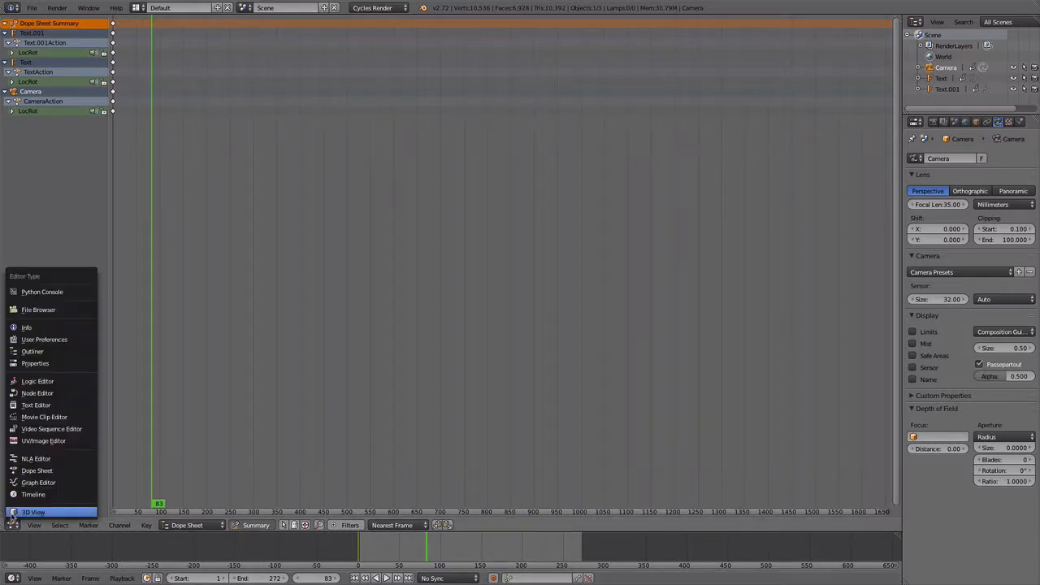
left_click(33, 512)
middle_click_drag(357, 408, 353, 482)
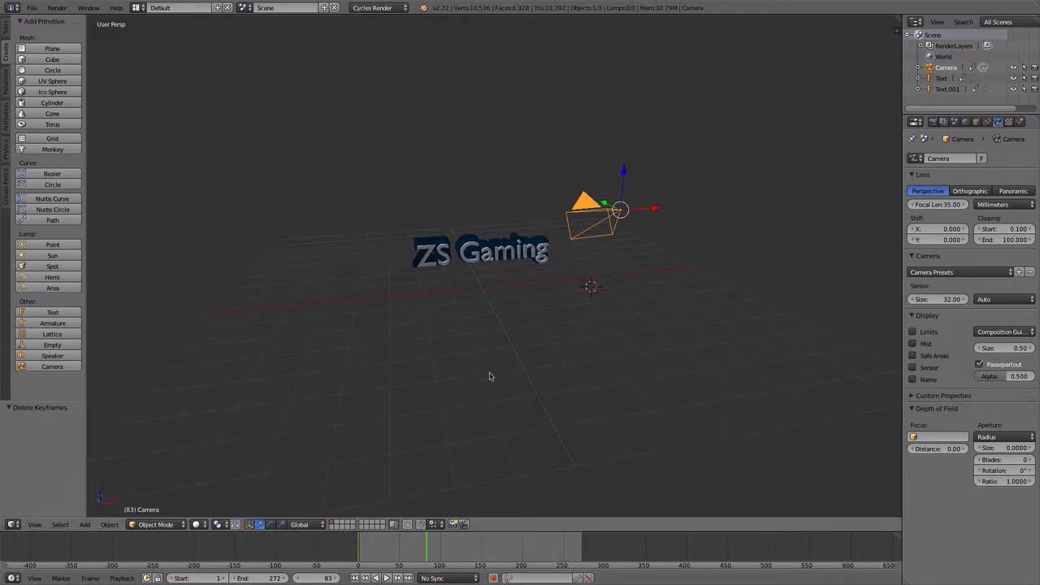
scroll(491, 376, "down", 2)
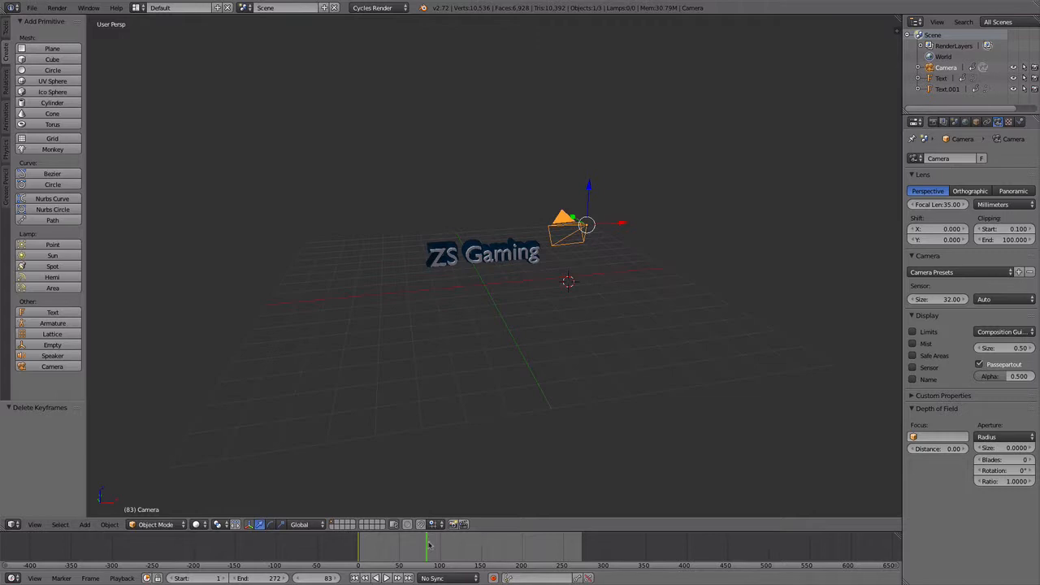
middle_click_drag(448, 234, 450, 271)
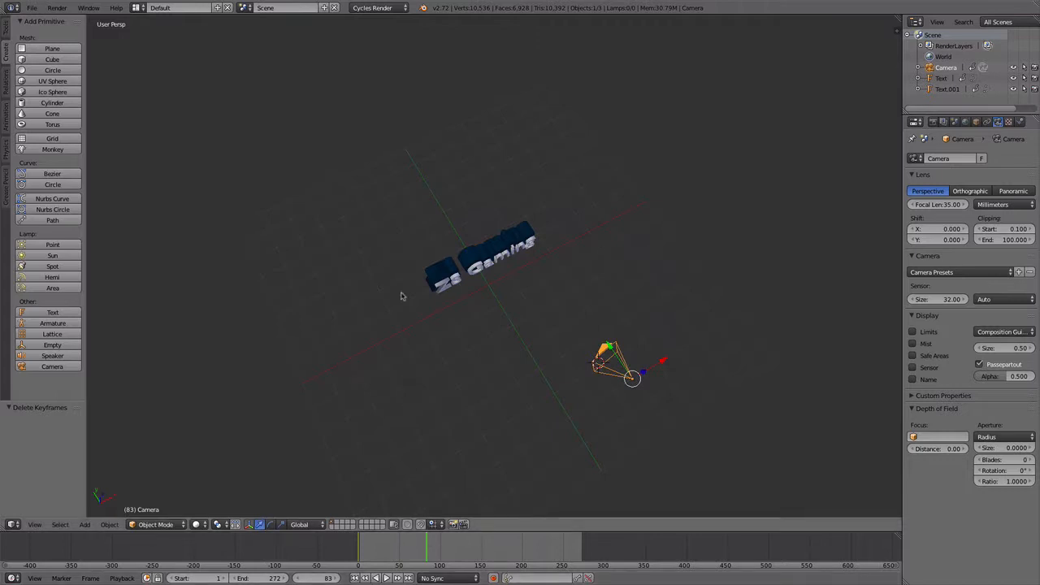
middle_click_drag(521, 442, 474, 382)
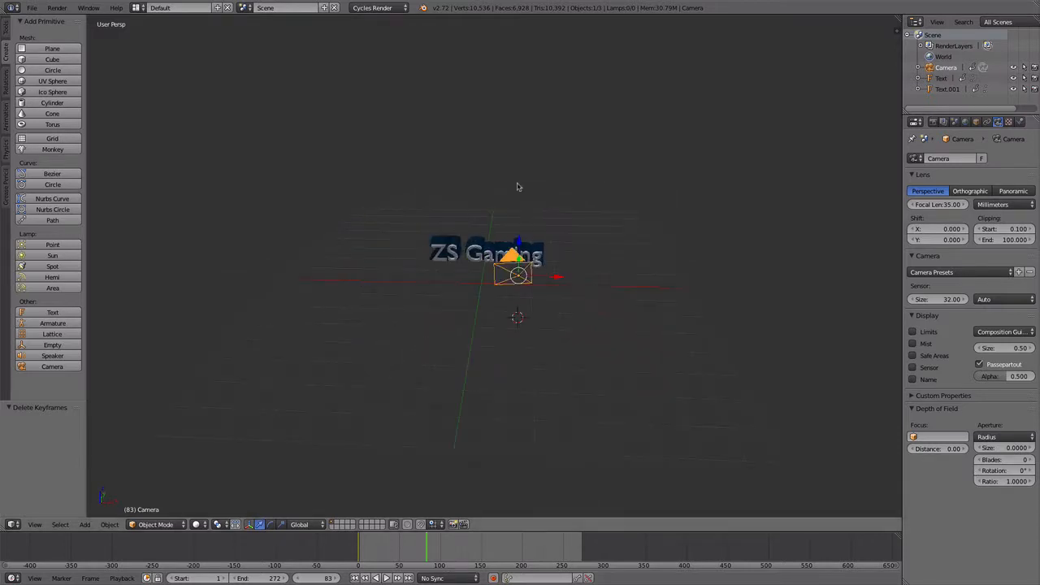
middle_click_drag(459, 258, 483, 281)
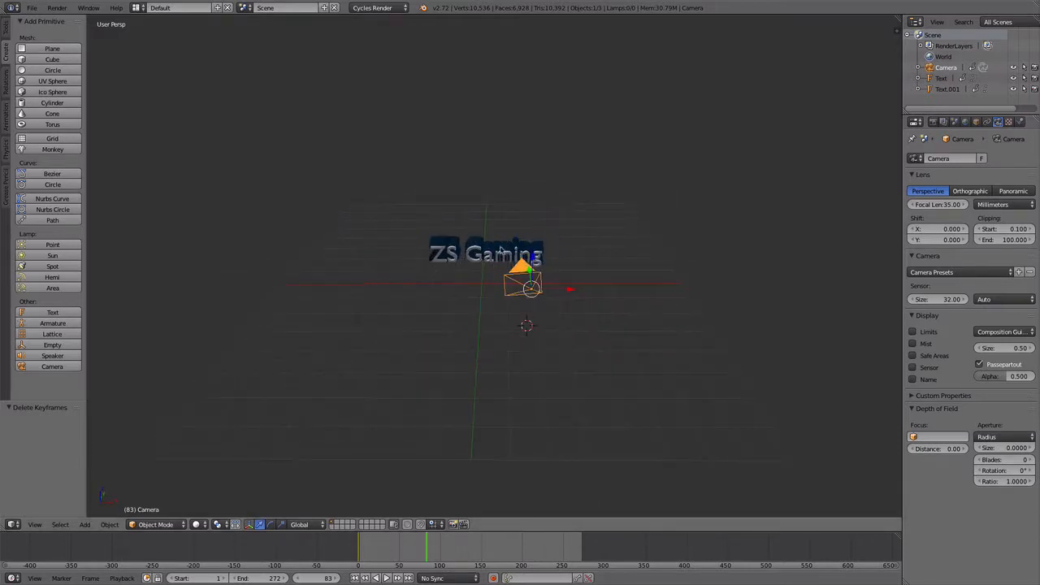
right_click(502, 242)
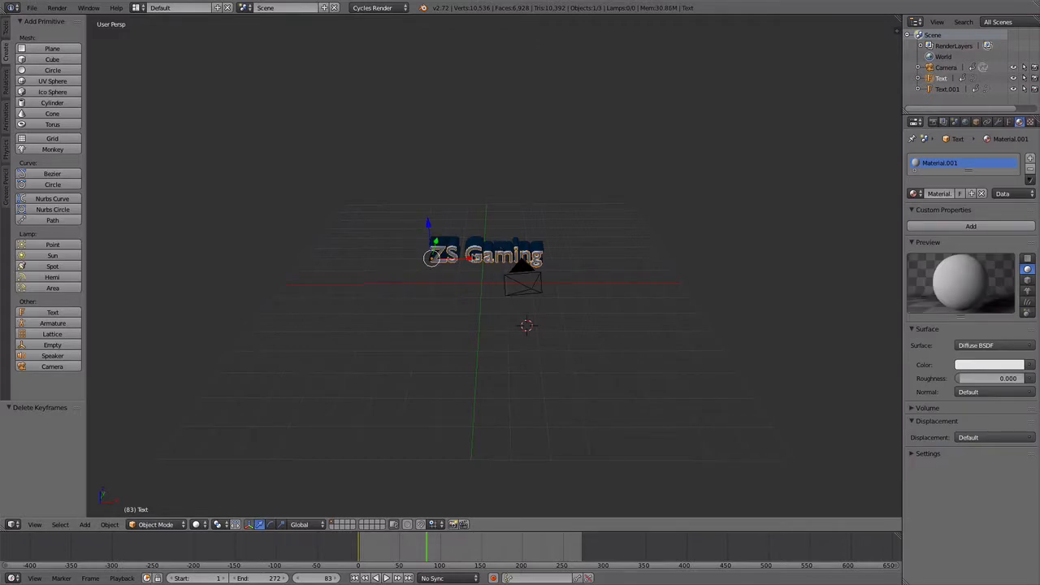
left_click_drag(472, 258, 152, 257)
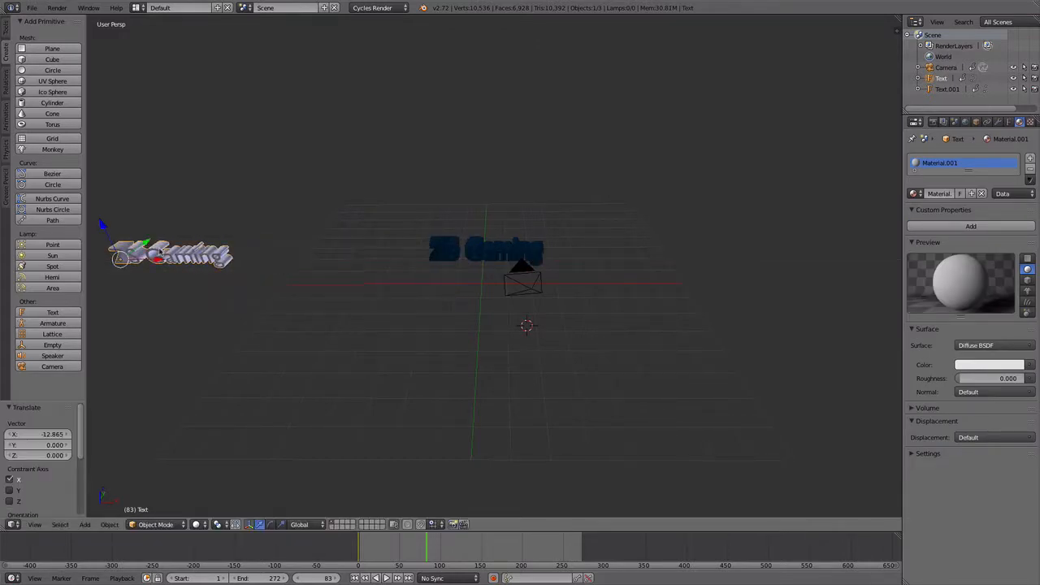
key("i")
left_click(407, 257)
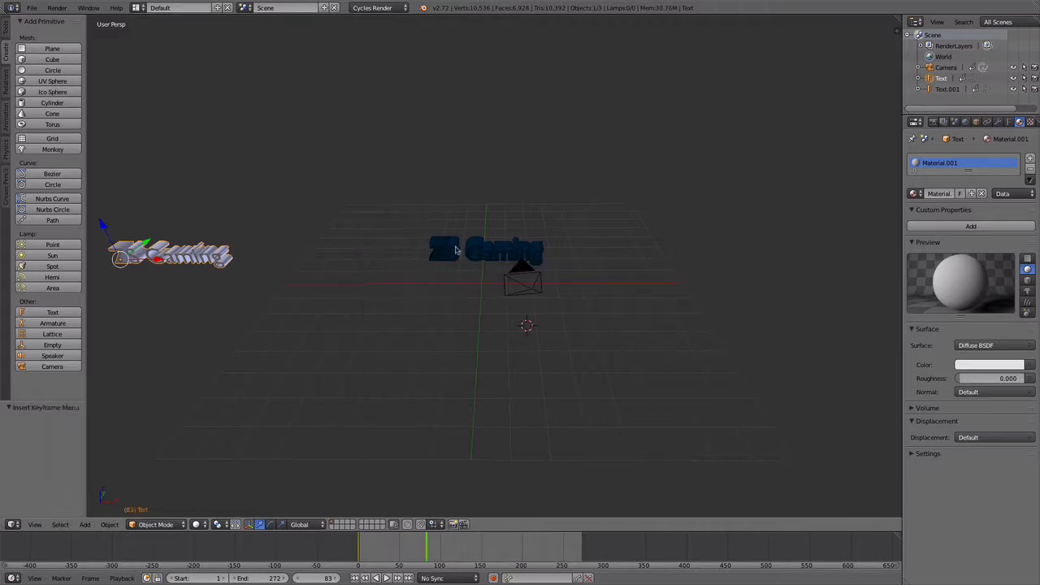
Step: Move the navy text about 10.746 along X and insert its keyframe at frame 83
right_click(444, 258)
left_click_drag(472, 260, 735, 269)
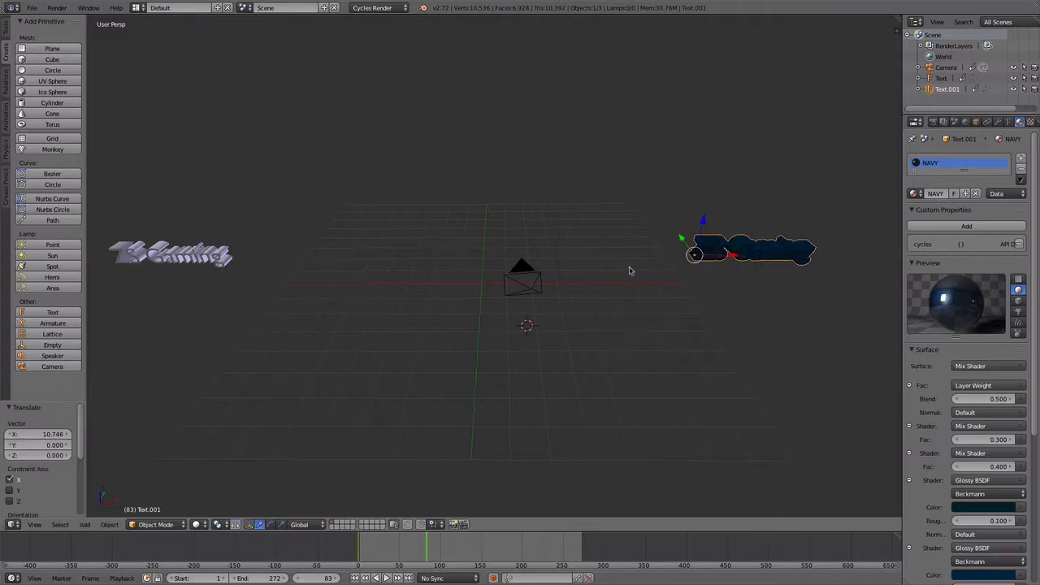
key("i")
left_click(630, 269)
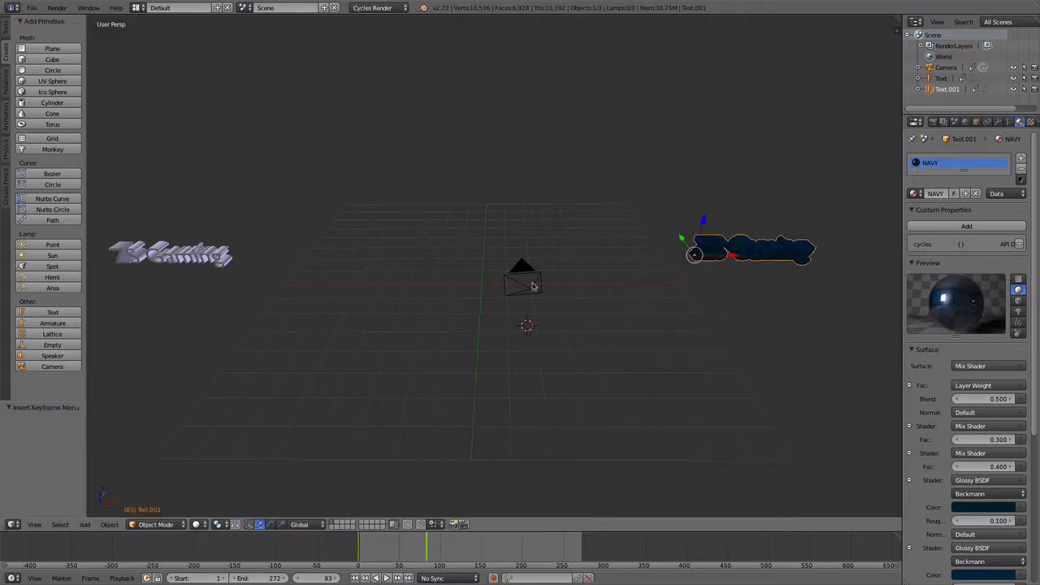
Step: Select the camera and move it about -6.540 along Y, away from the texts
right_click(525, 286)
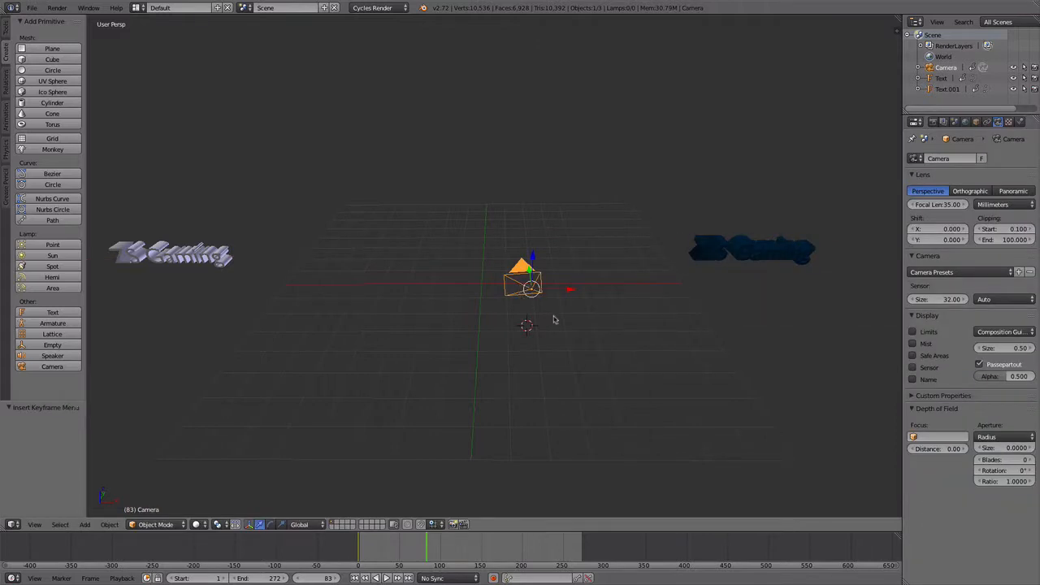
middle_click_drag(556, 320, 660, 298)
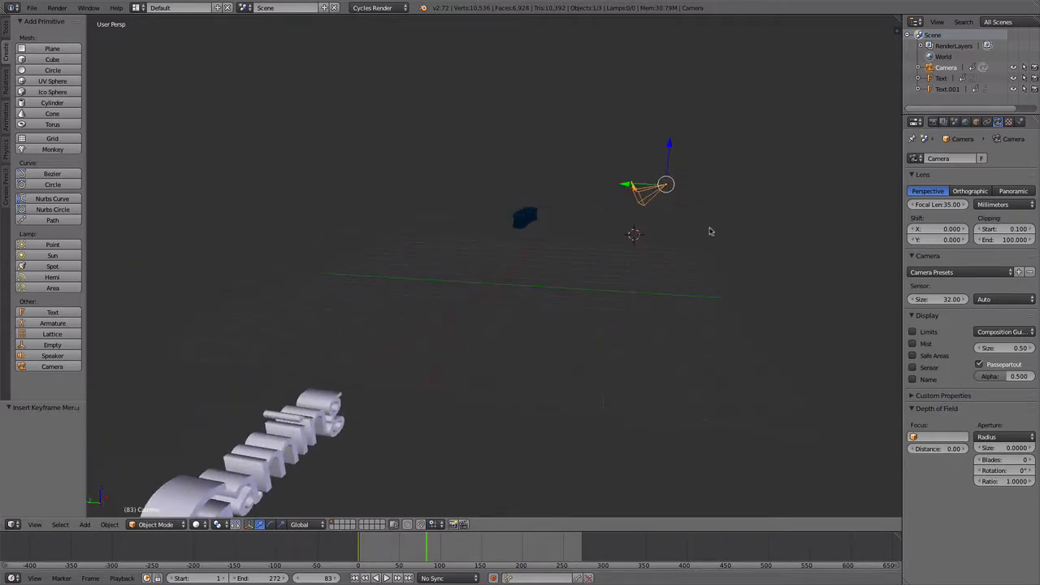
middle_click_drag(710, 230, 638, 260)
key("g")
key("y")
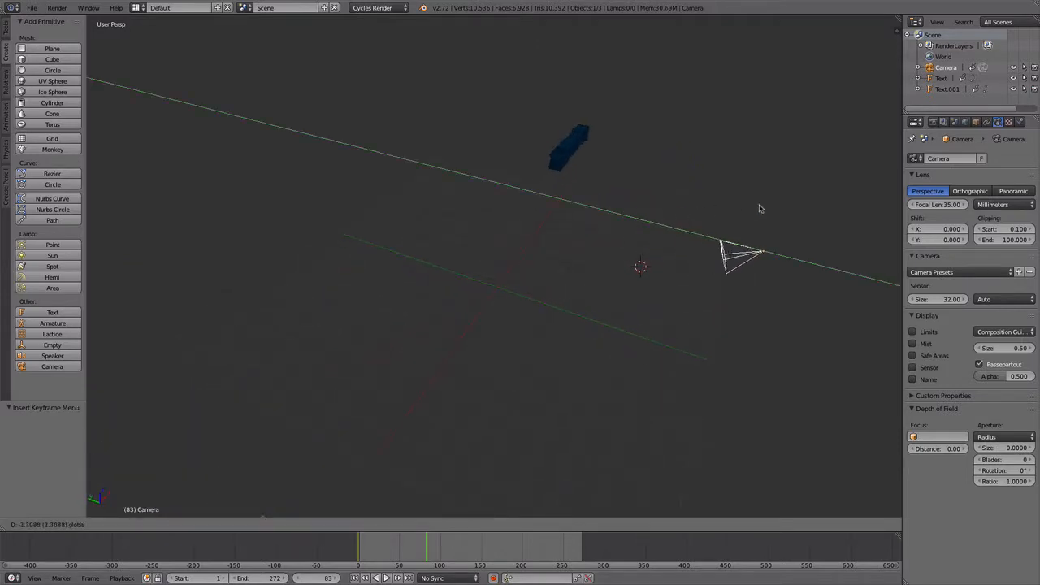
left_click(918, 248)
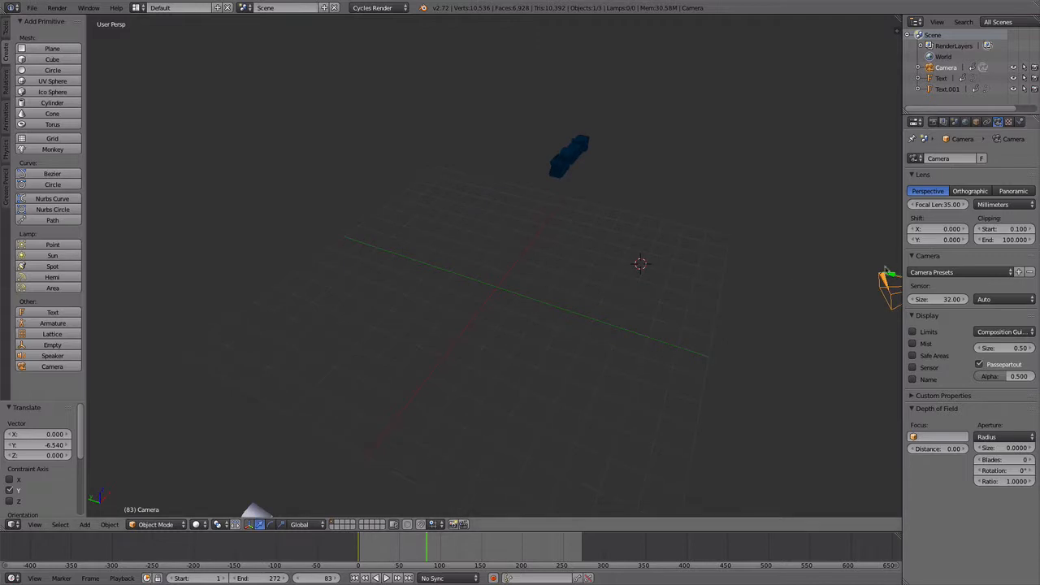
Step: Raise the camera about 2.680 along Z, move it about -9.988 along Y, and check the framing through the camera
middle_click_drag(793, 282, 735, 244)
scroll(722, 245, "down", 5)
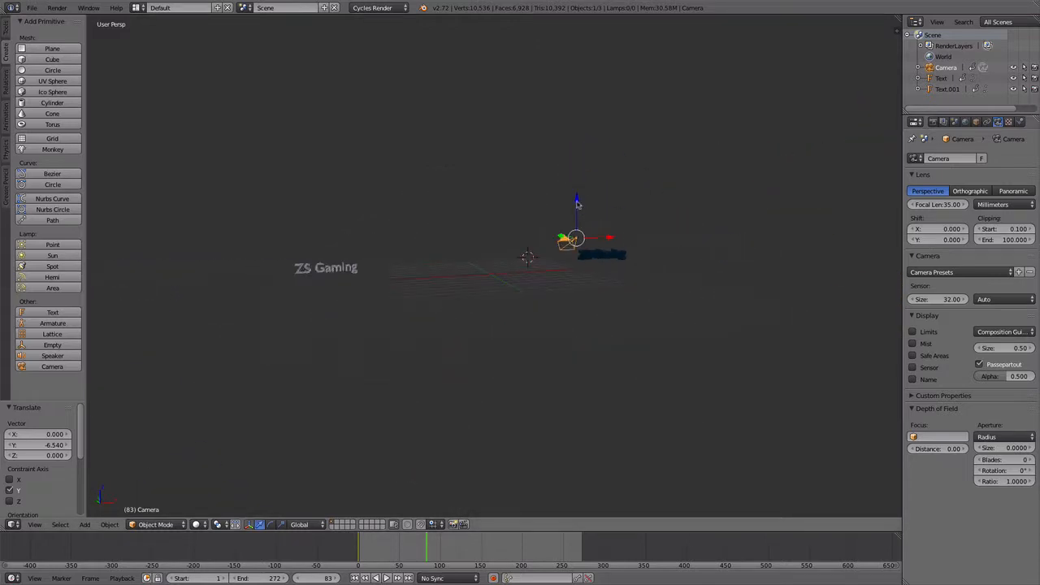
key("g")
key("z")
left_click(579, 167)
key("g")
key("y")
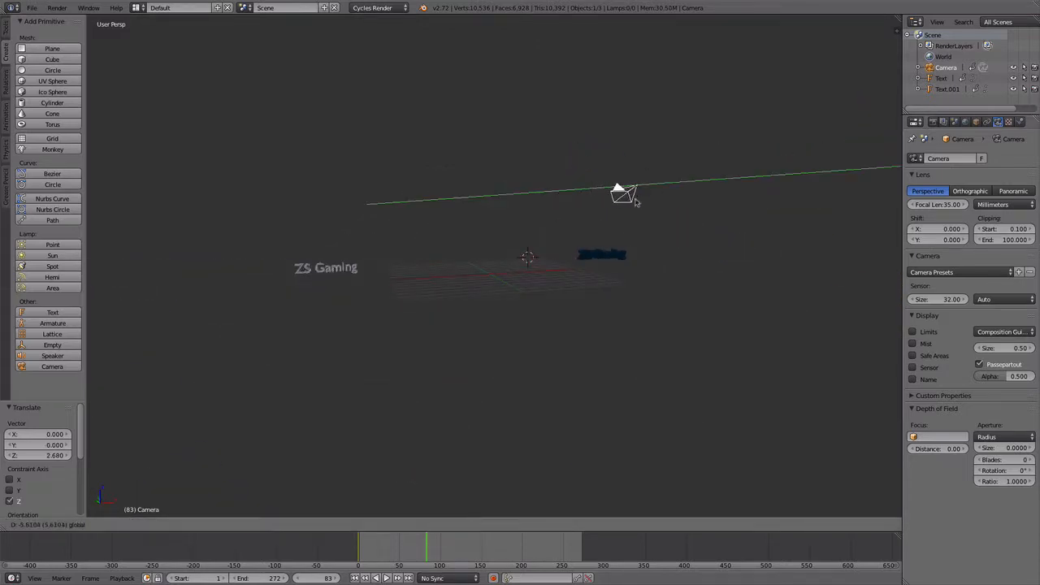
left_click(700, 210)
key("KP_0")
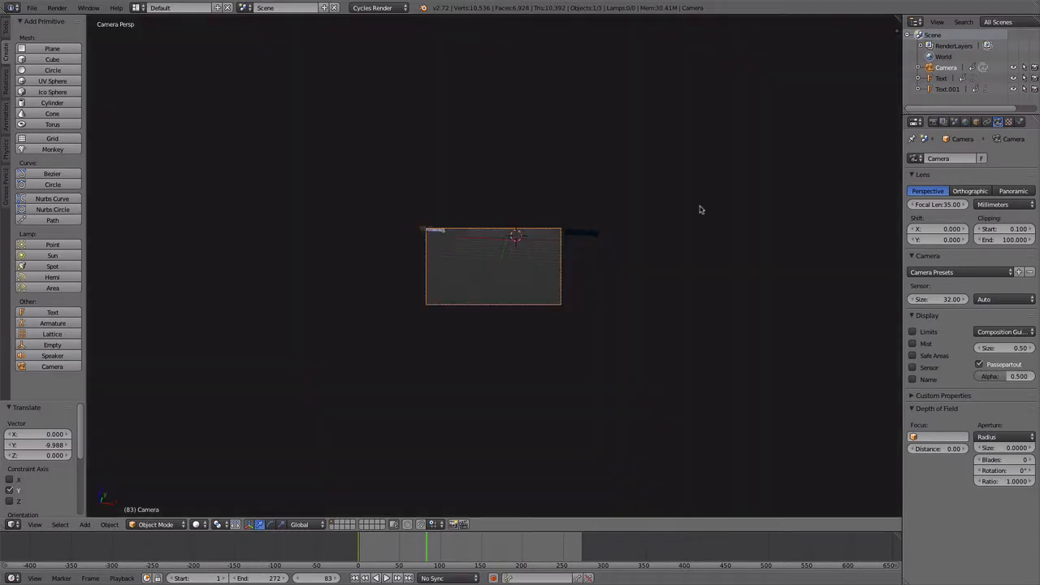
key("KP_0")
key("KP_0")
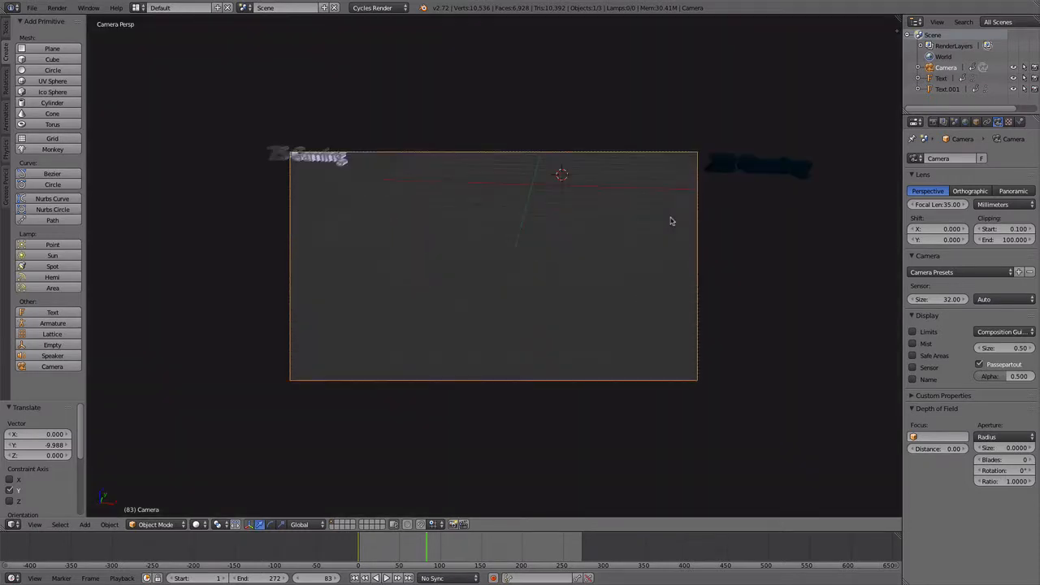
key("KP_0")
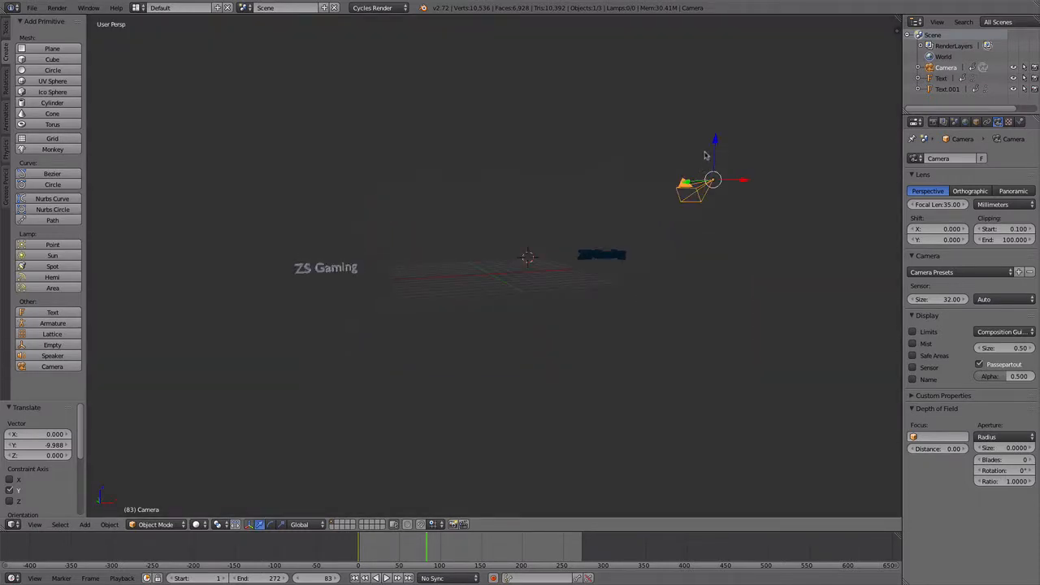
Step: Raise the camera about 9.029 along Z and pull it back about -25.546 along Y, checking the camera view after each move
left_click_drag(714, 140, 714, 65)
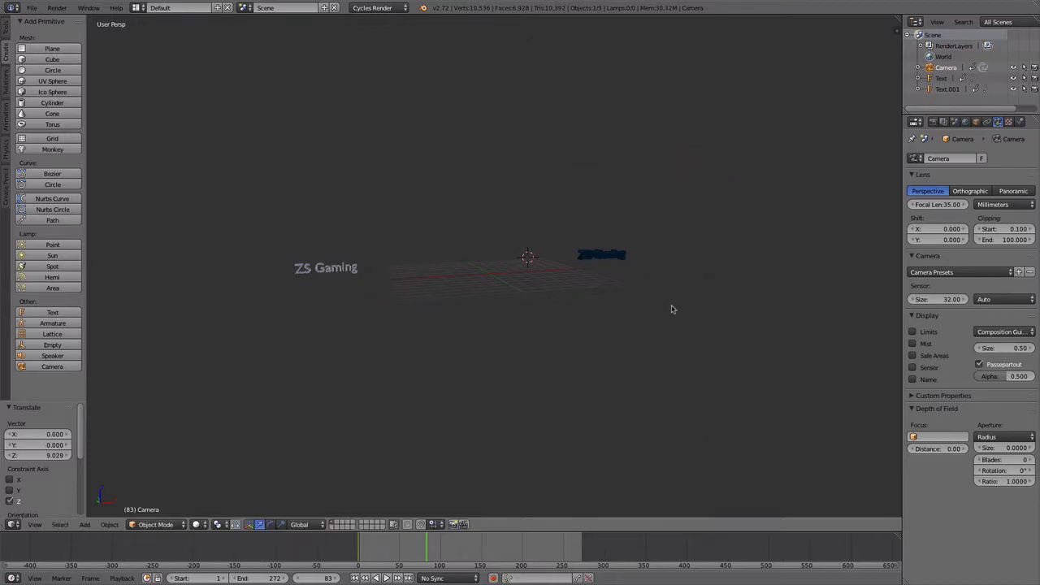
scroll(672, 309, "down", 1)
key("KP_0")
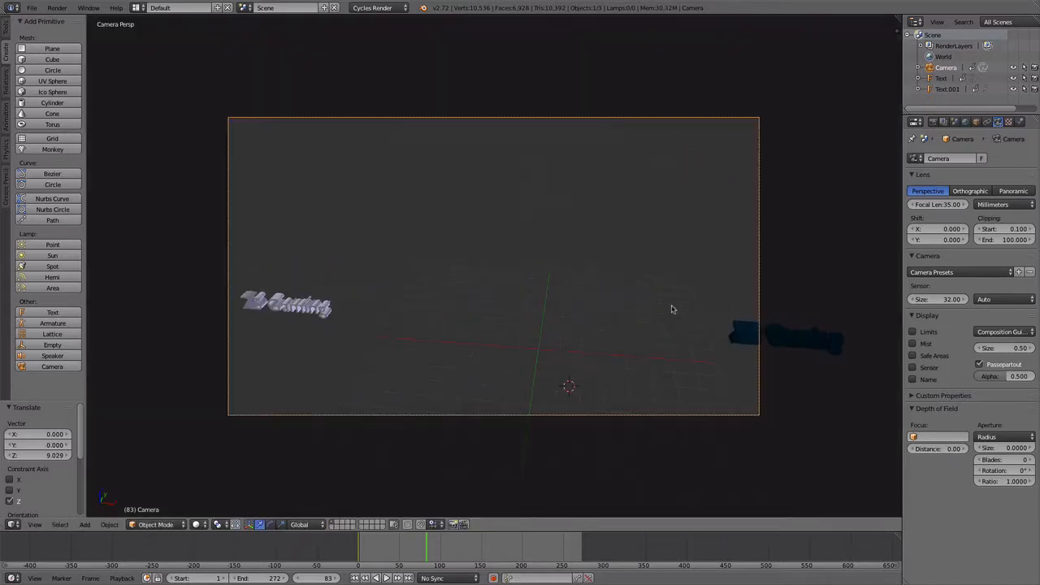
key("KP_1")
middle_click_drag(672, 308, 625, 292)
middle_click_drag(446, 207, 550, 257)
left_click_drag(572, 229, 685, 217)
key("KP_0")
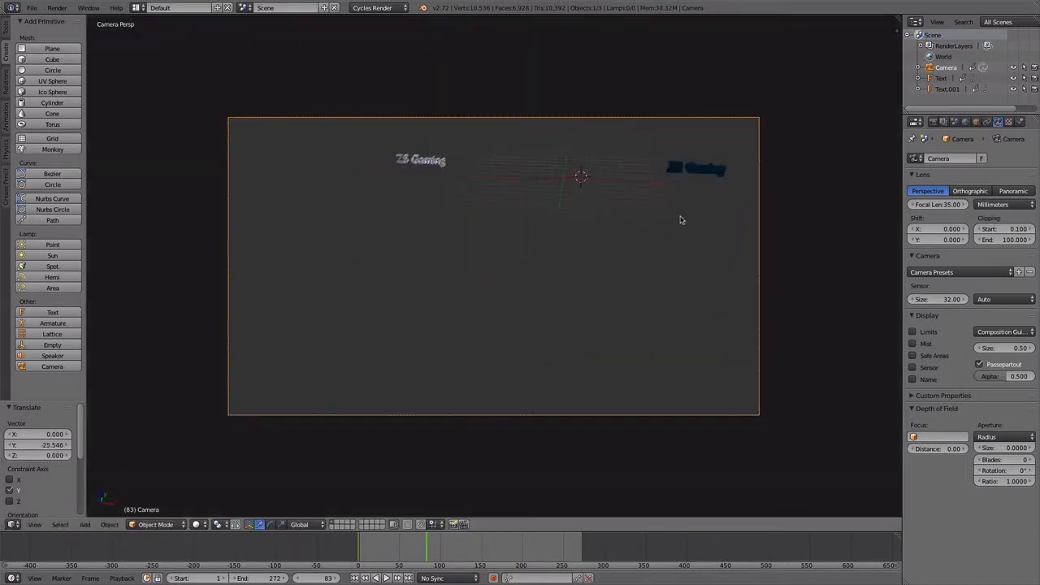
key("KP_0")
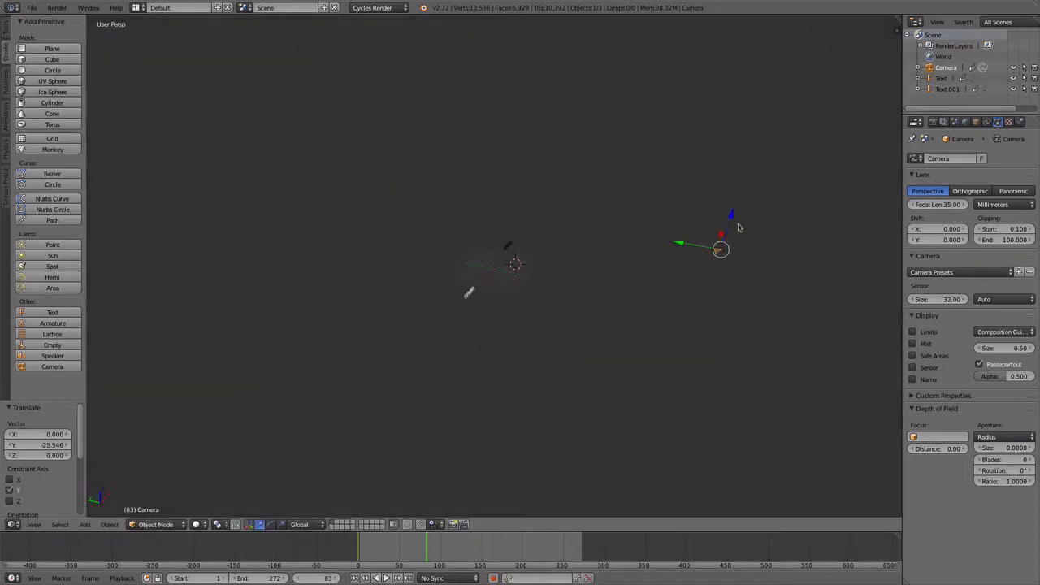
Step: Raise the camera about 5.097 along Z and check the position of both texts through the camera
left_click_drag(730, 218, 718, 191)
key("KP_0")
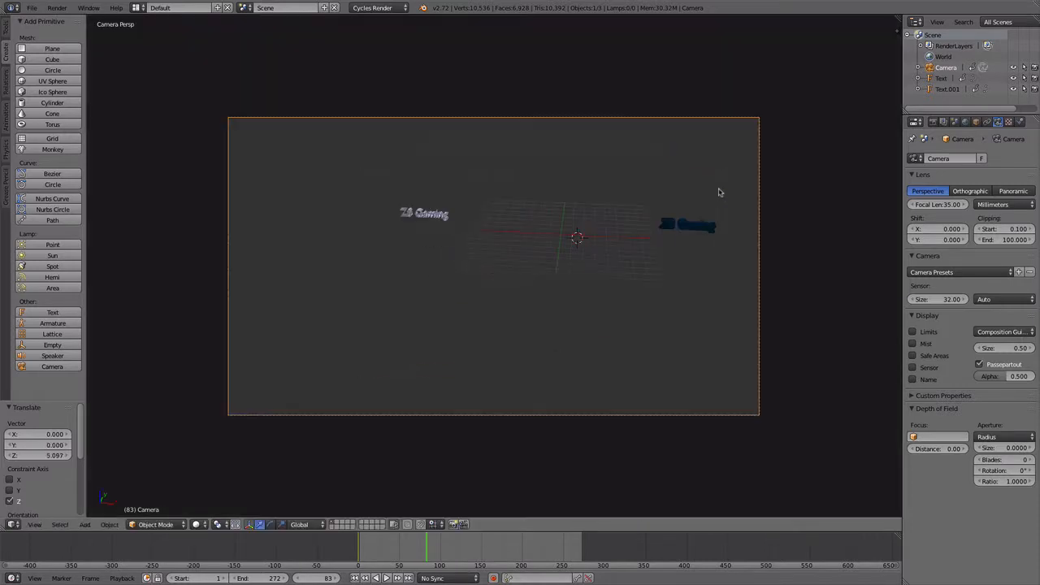
key("KP_0")
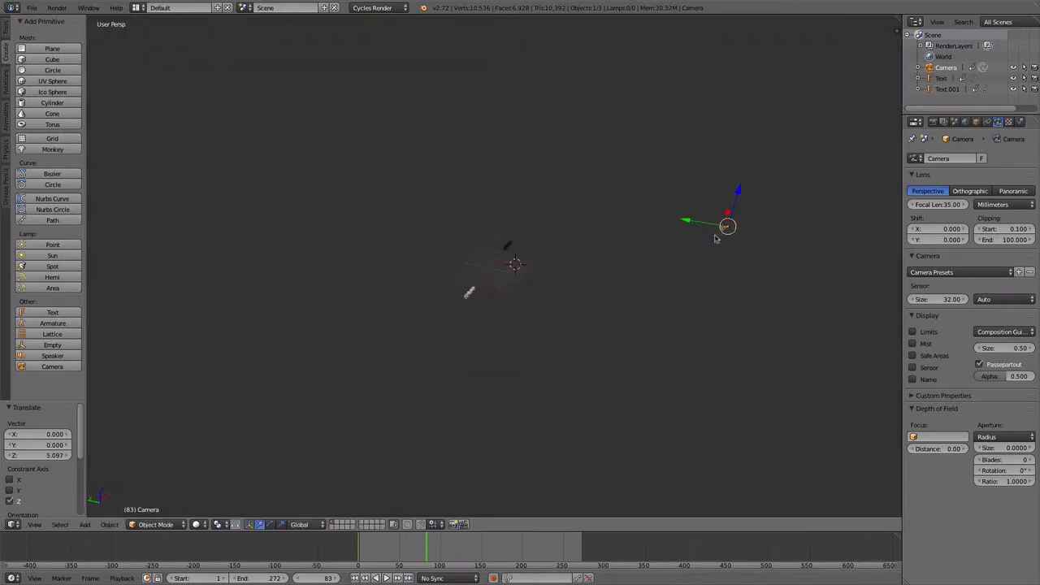
Step: Move the camera about -4.144 along X and check the framing of both texts through the camera
mouse_move(729, 210)
left_mouse_down()
mouse_move(731, 196)
mouse_move(722, 212)
left_mouse_up()
key("KP_0")
key("KP_0")
key("KP_0")
key("KP_0")
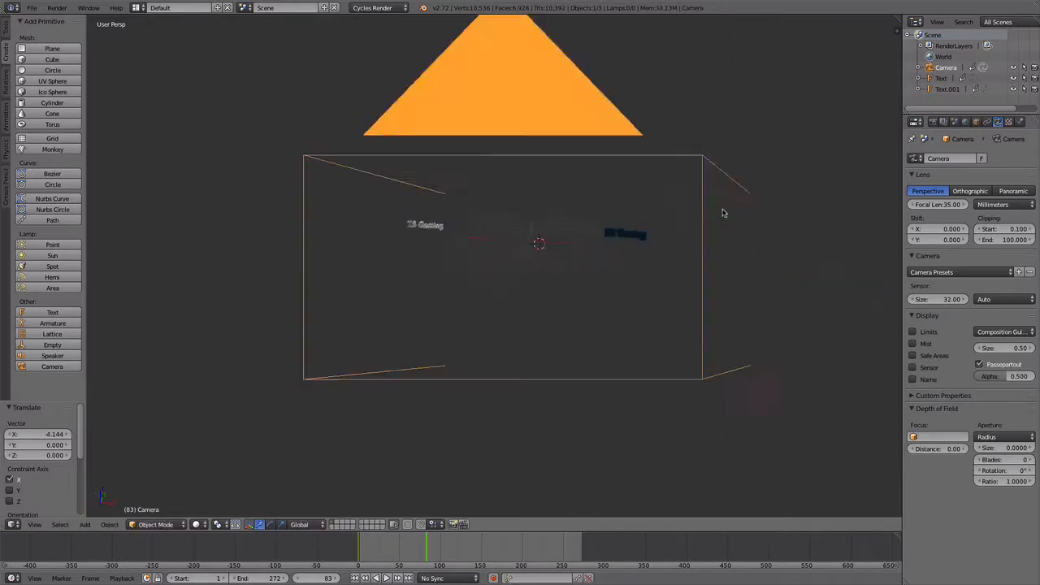
key("KP_0")
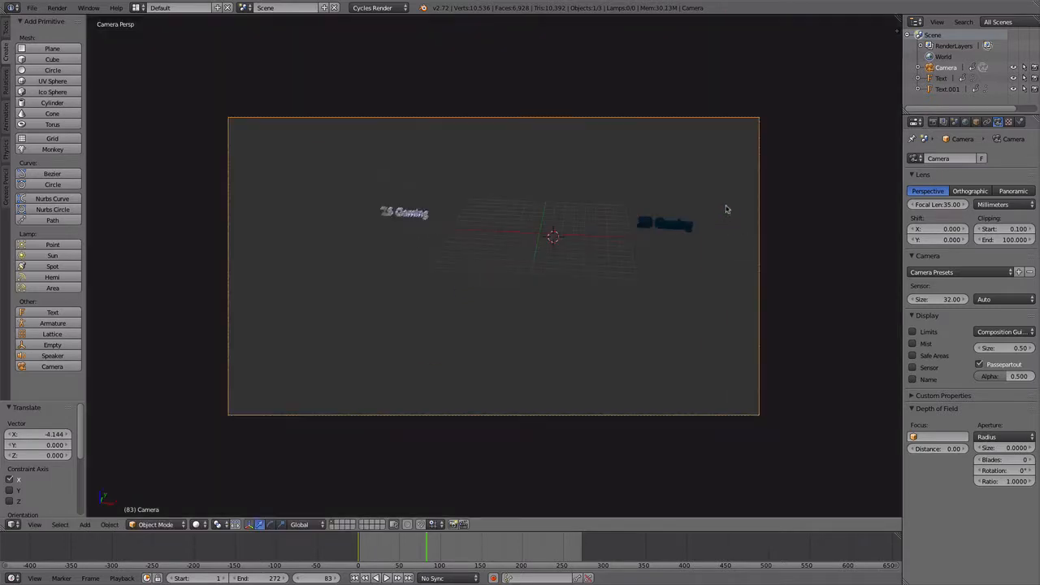
key("i")
Step: Move the camera about 4.022 along Y, closer to the texts, and check the camera view
key("KP_0")
scroll(821, 248, "down", 4)
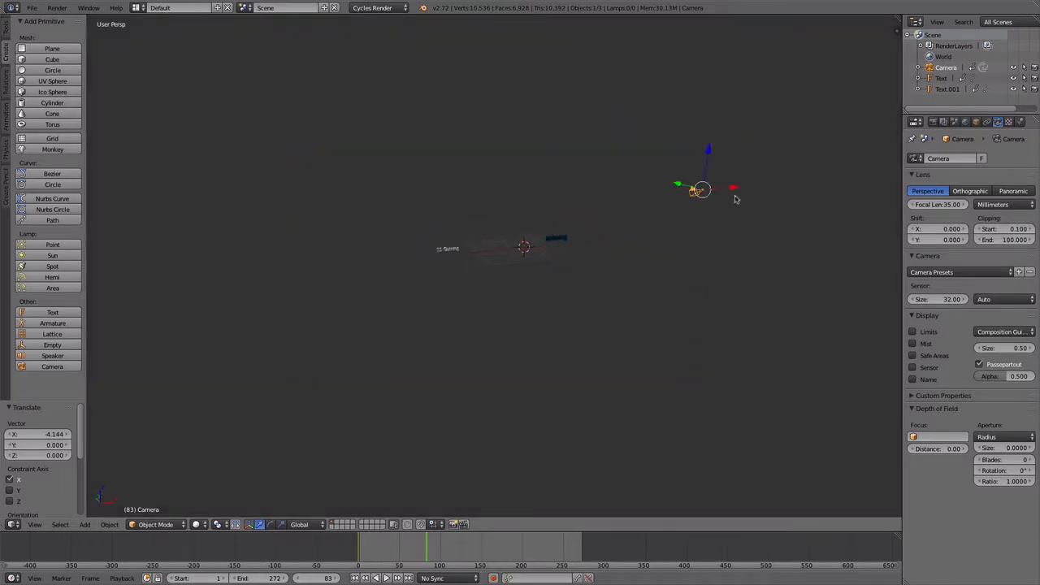
middle_click_drag(735, 192, 780, 244)
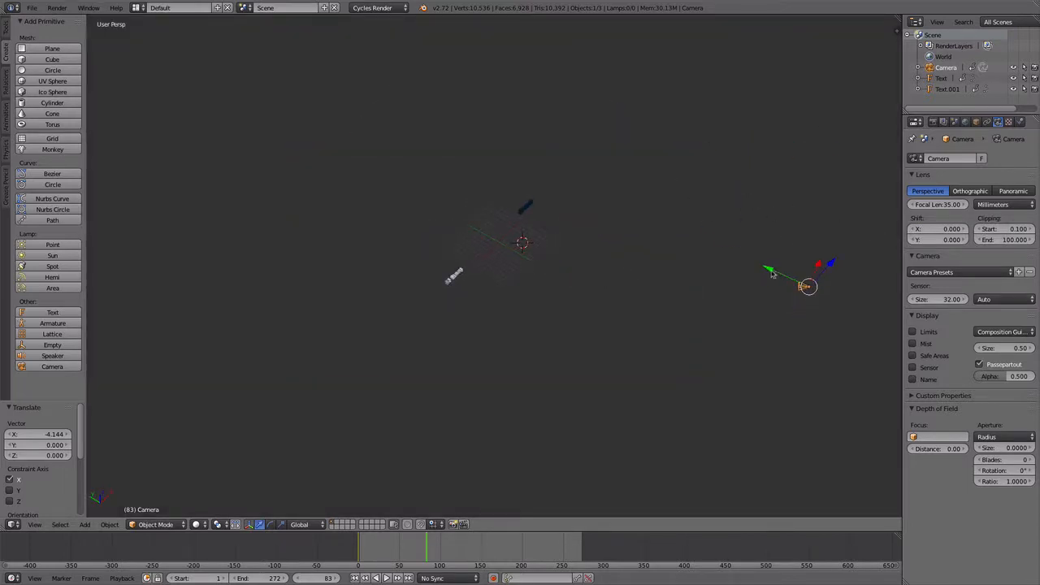
key("g")
key("y")
left_click(735, 264)
key("KP_0")
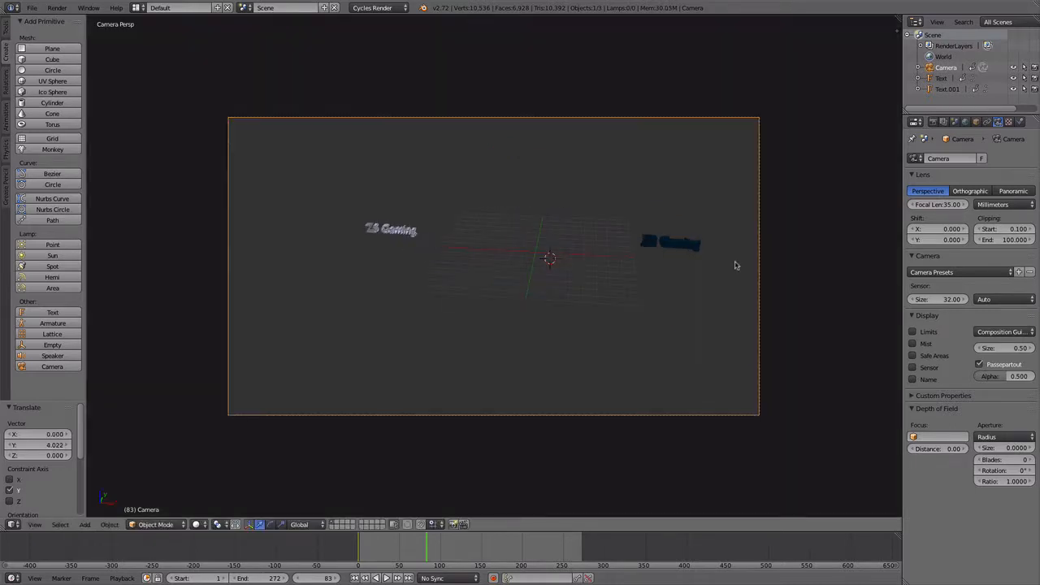
key("KP_0")
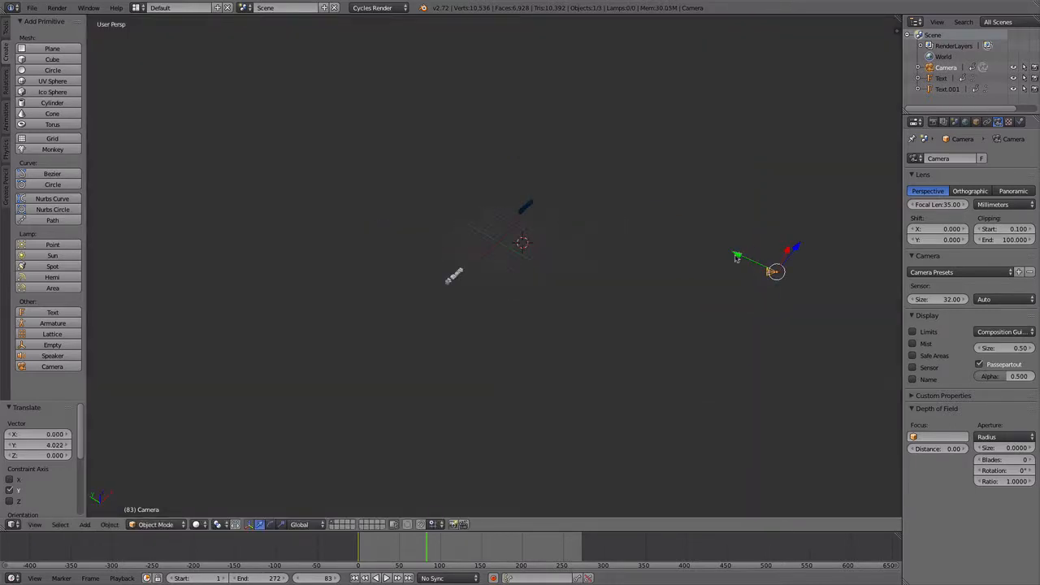
Step: Bring the camera further along Y toward the texts and check the framing again
key("g")
key("y")
left_click(628, 242)
key("KP_0")
key("KP_0")
Step: Lower the camera about 2.114 along Z and insert a LocRot keyframe for it at frame 83
key("g")
key("z")
left_click(706, 228)
key("KP_0")
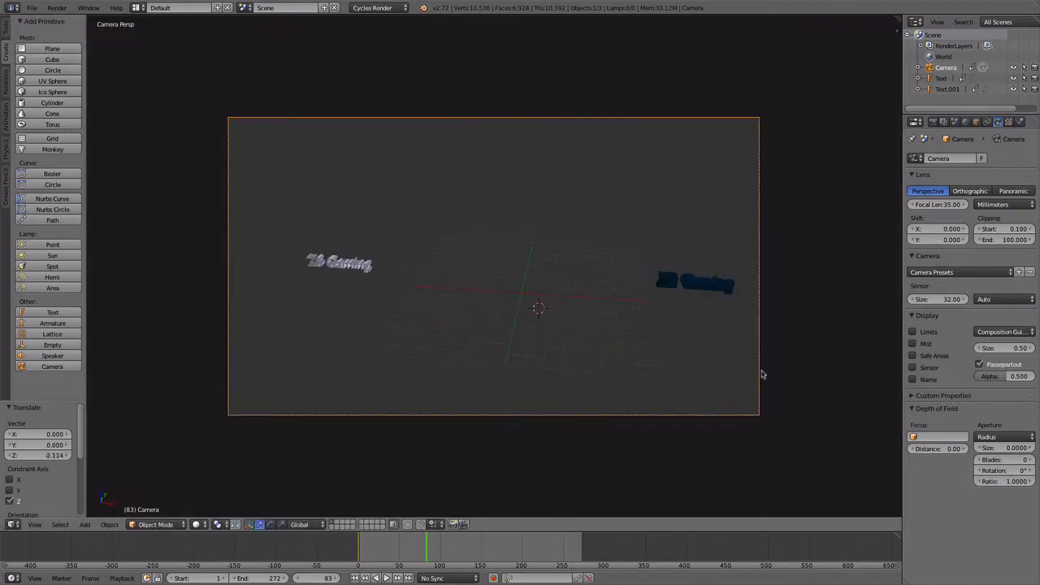
key("i")
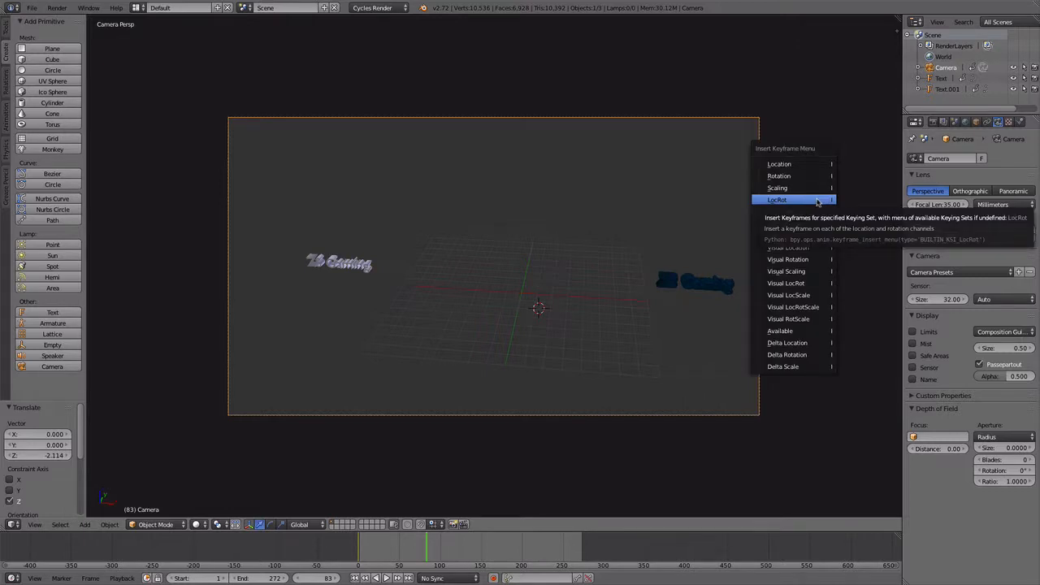
left_click(818, 203)
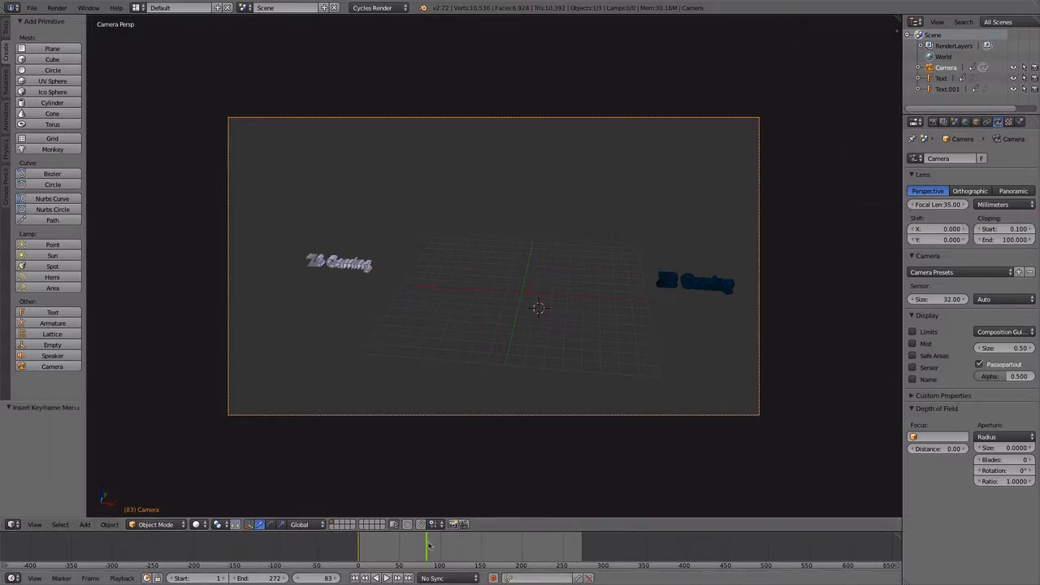
Step: Play the animation through the camera from frame 0 and stop it at frame 182
left_click_drag(429, 546, 359, 551)
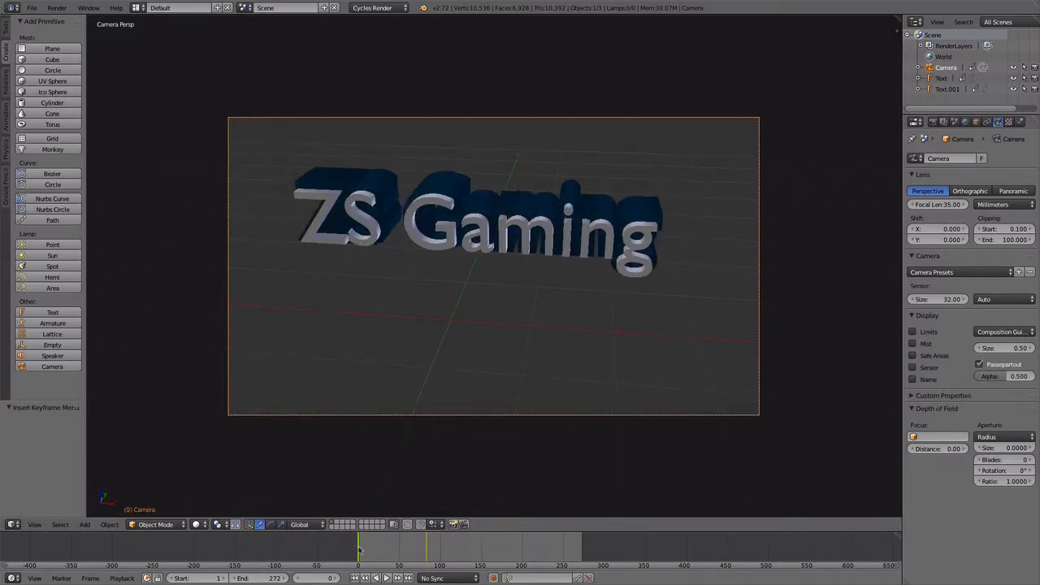
left_click(384, 577)
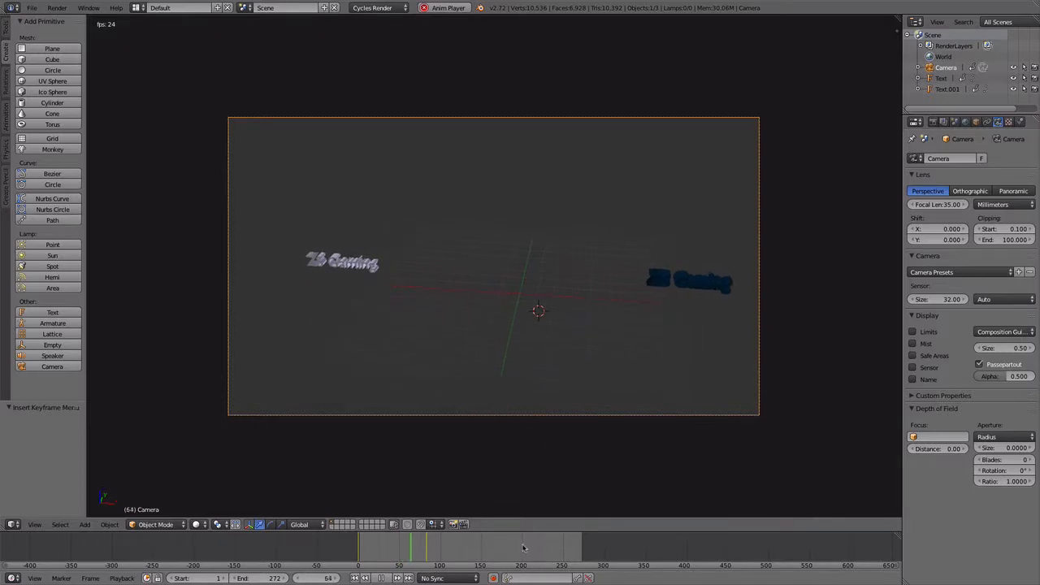
left_click(379, 577)
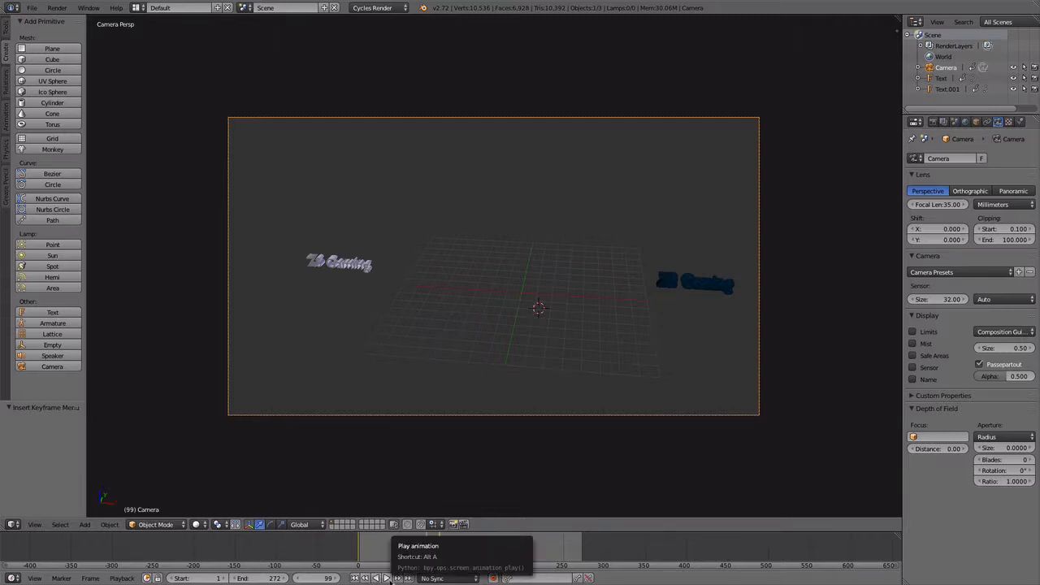
left_click(388, 578)
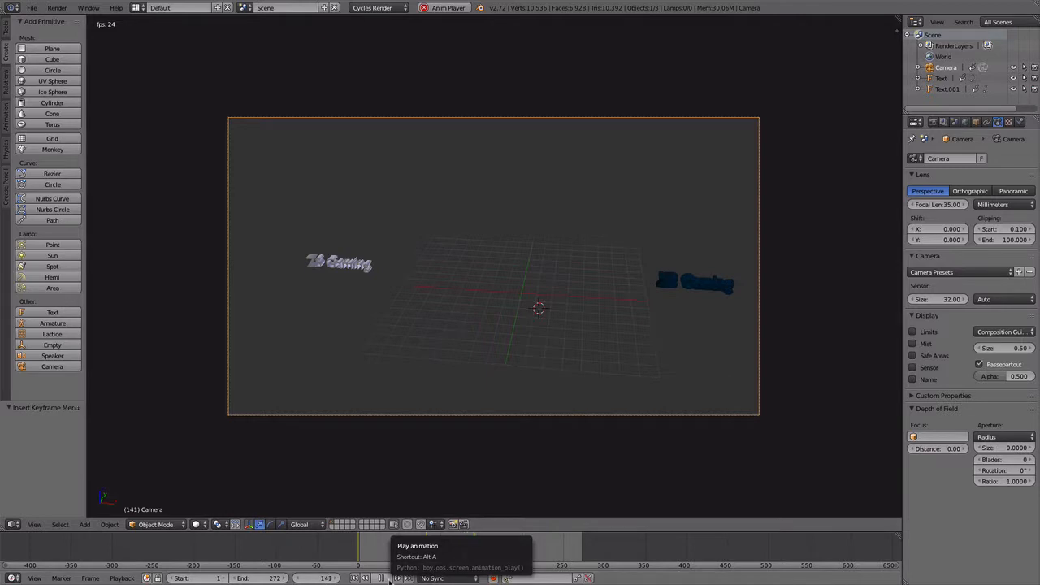
left_click(386, 578)
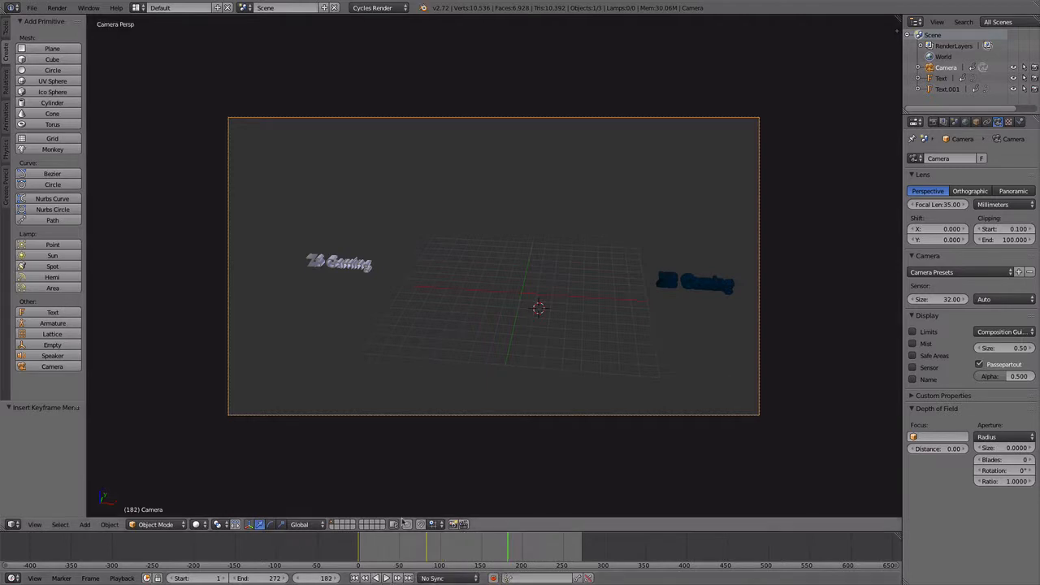
Step: Move the white text about 13.829 along X, back toward the centre of the grid, at frame 182
right_click(345, 266)
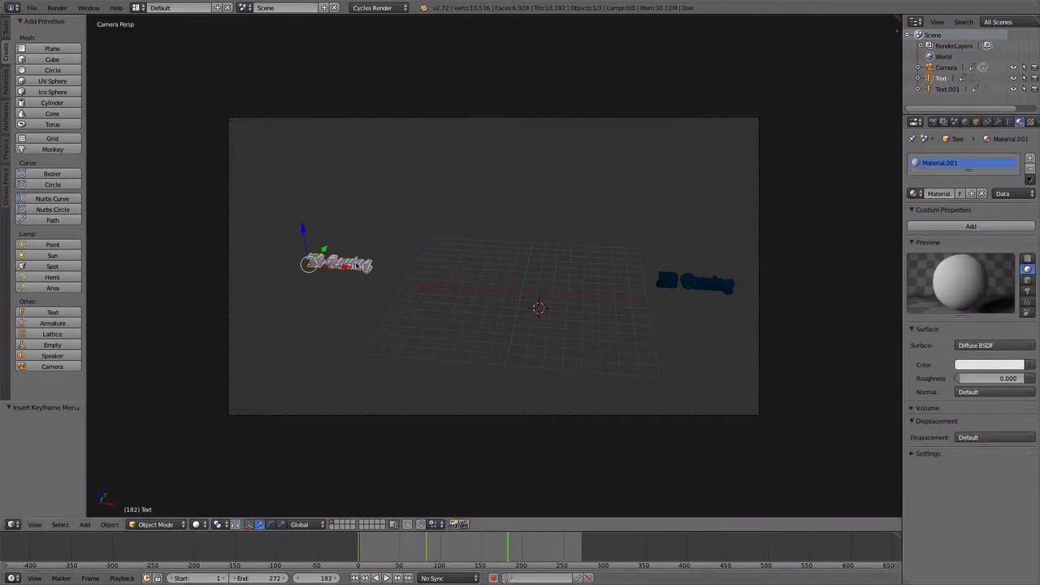
middle_click_drag(345, 266, 392, 302)
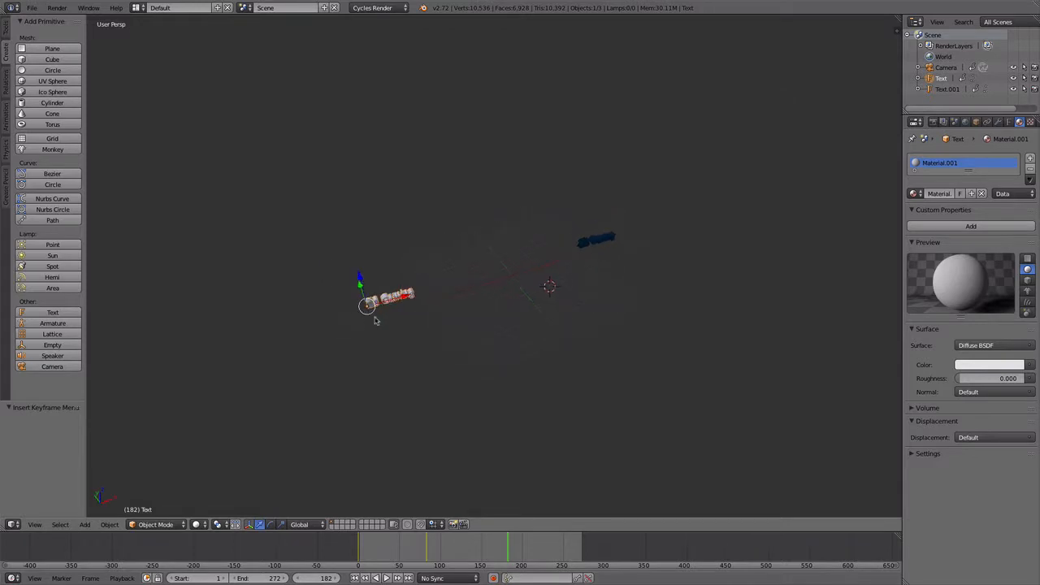
key("g")
key("x")
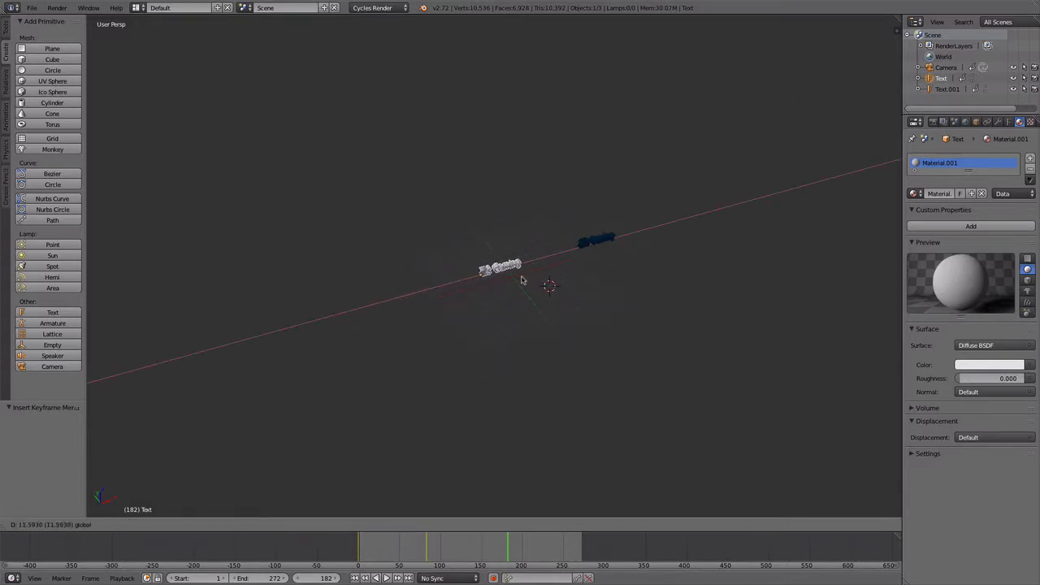
left_click(526, 280)
Step: Move the navy text about -9.492 along X so it sits behind the white text
right_click(597, 241)
key("g")
key("x")
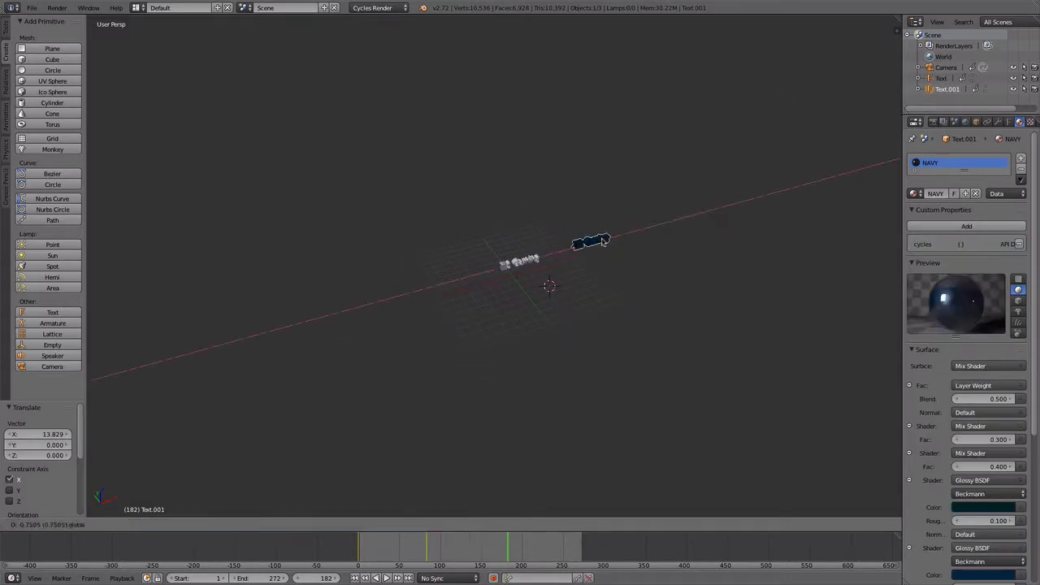
key("Return")
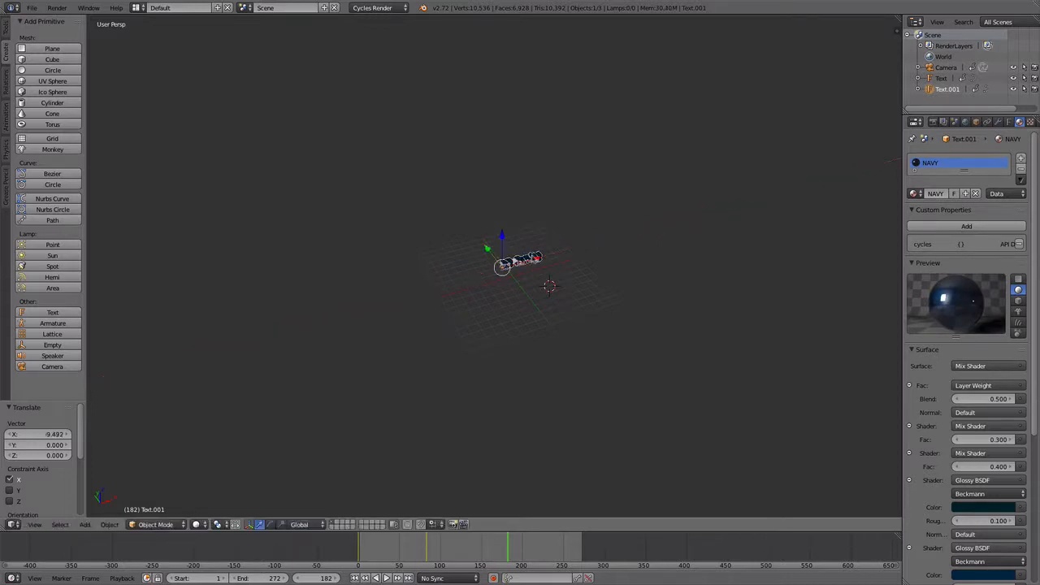
Step: Align the navy text behind the white one by moving it about -0.295 along X, and insert a LocRot keyframe at frame 182
scroll(693, 371, "up", 8)
middle_click_drag(694, 372, 648, 321)
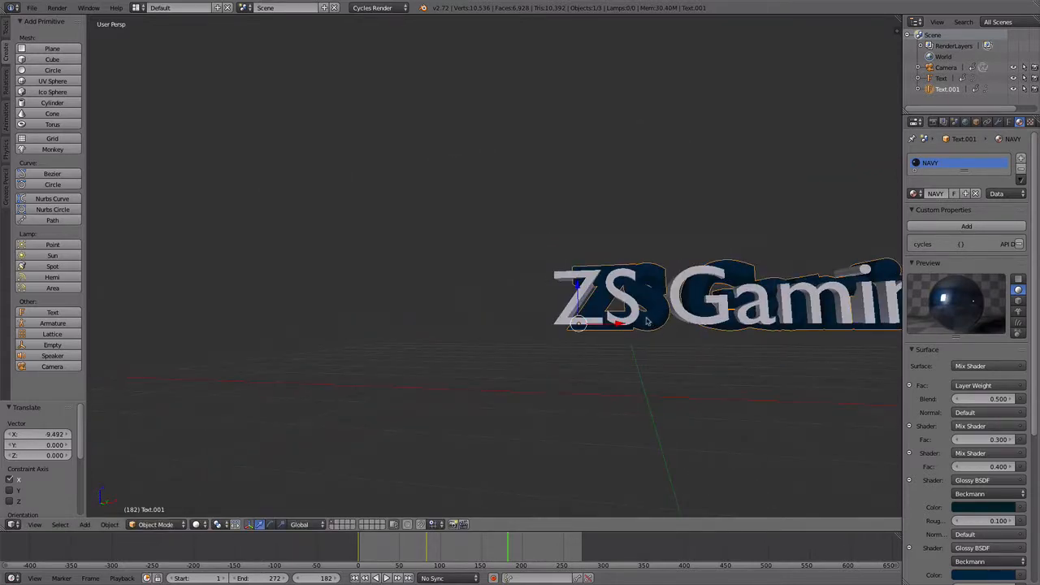
key("g")
key("x")
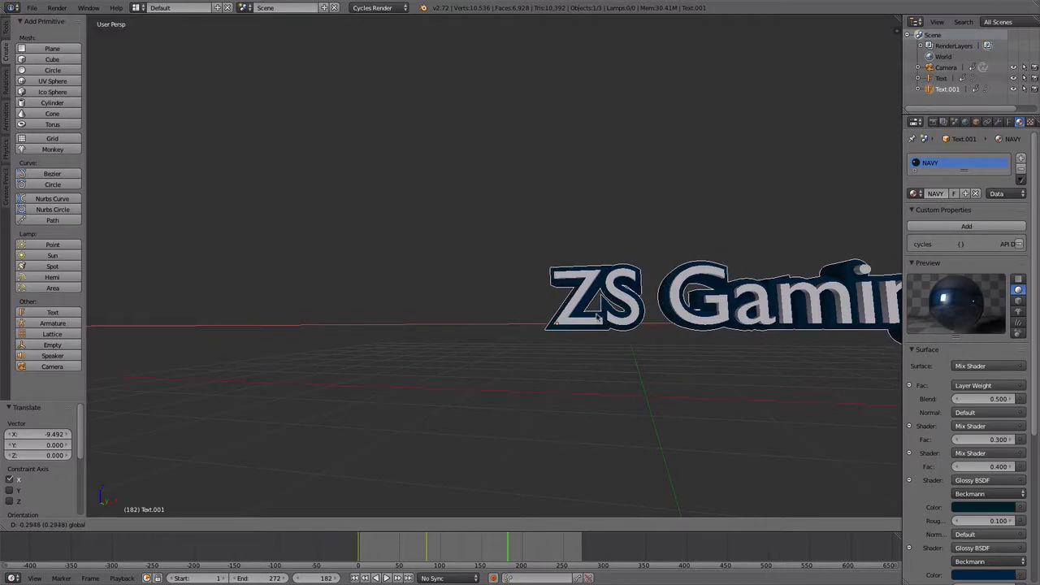
left_click(615, 346)
scroll(615, 346, "down", 2)
scroll(615, 346, "down", 2)
key("i")
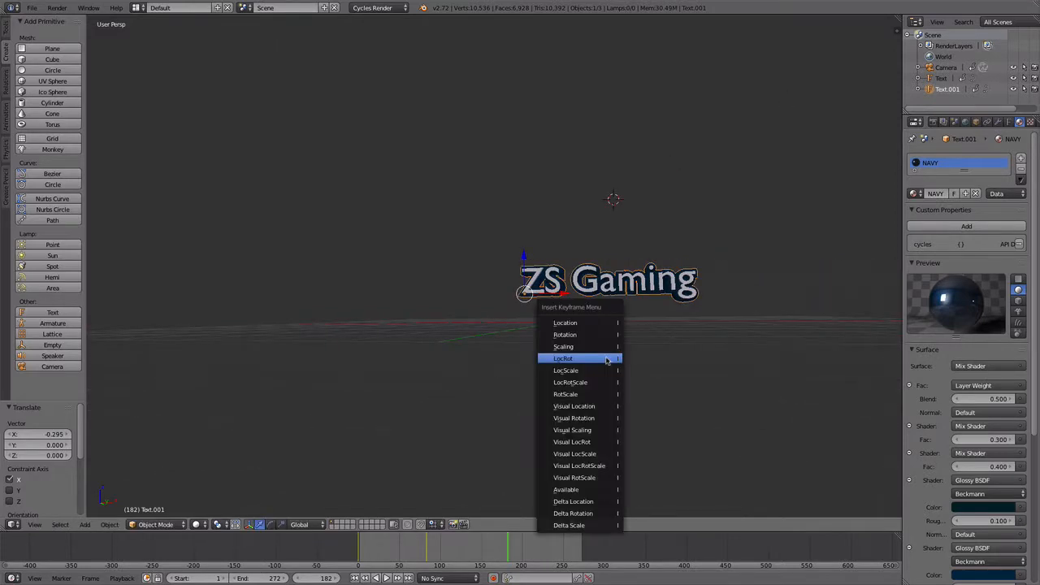
left_click(584, 358)
Step: Select the white text and insert a keyframe for its position at frame 182
middle_click_drag(582, 355, 579, 264)
right_click(580, 265)
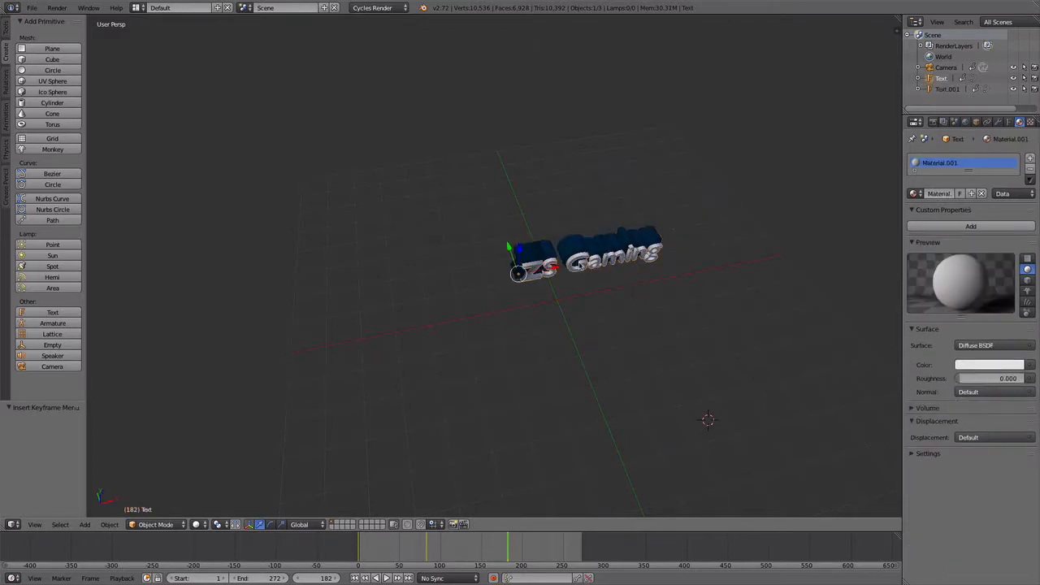
key("i")
left_click(581, 263)
Step: Select the camera, lower it about 3.147 along Z, and move it about 24.801 along Y toward the texts
scroll(650, 359, "down", 10)
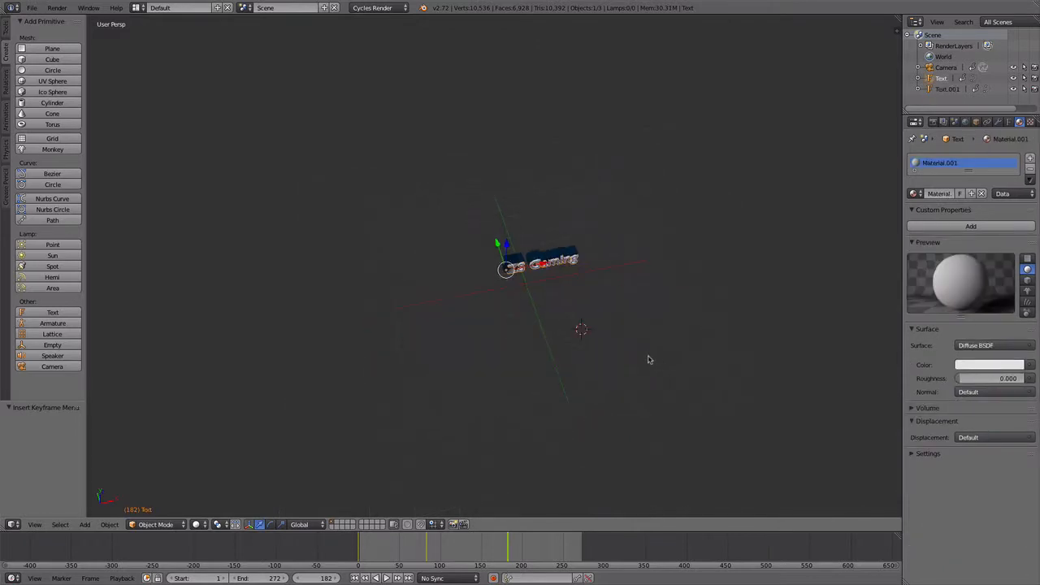
scroll(650, 359, "up", 2)
middle_click_drag(651, 365, 678, 332)
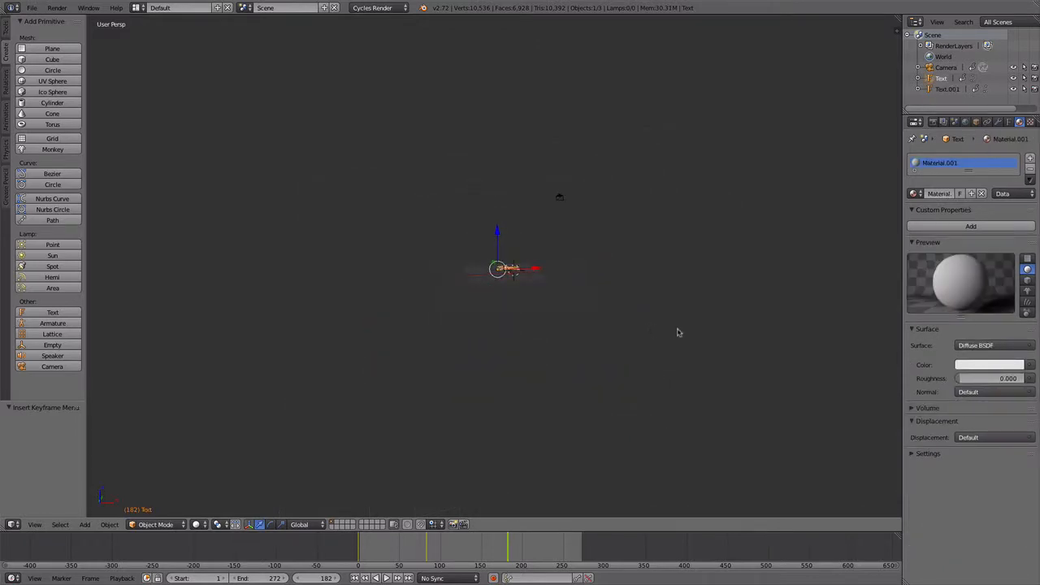
right_click(561, 199)
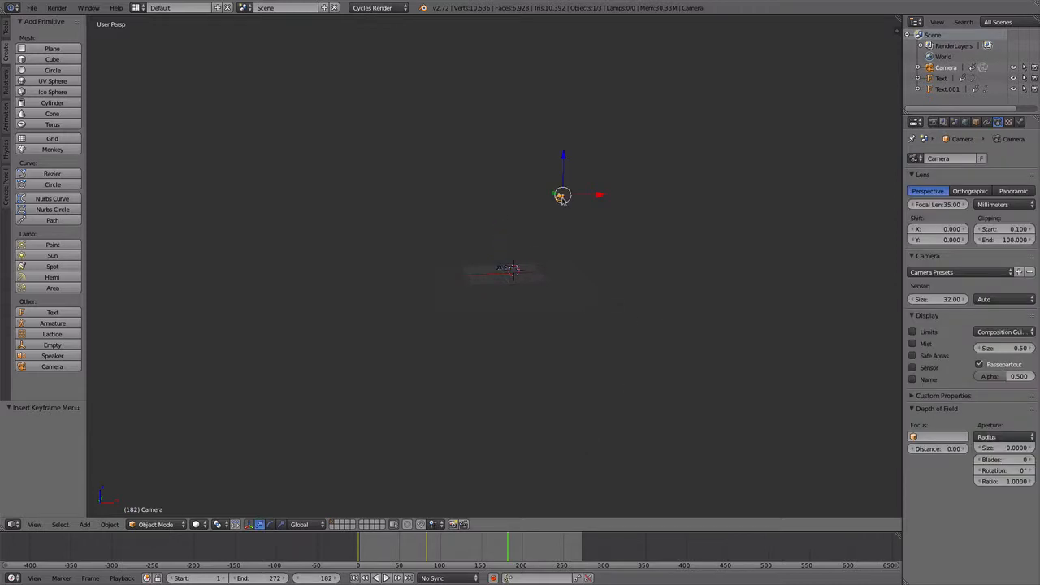
left_click_drag(560, 156, 562, 179)
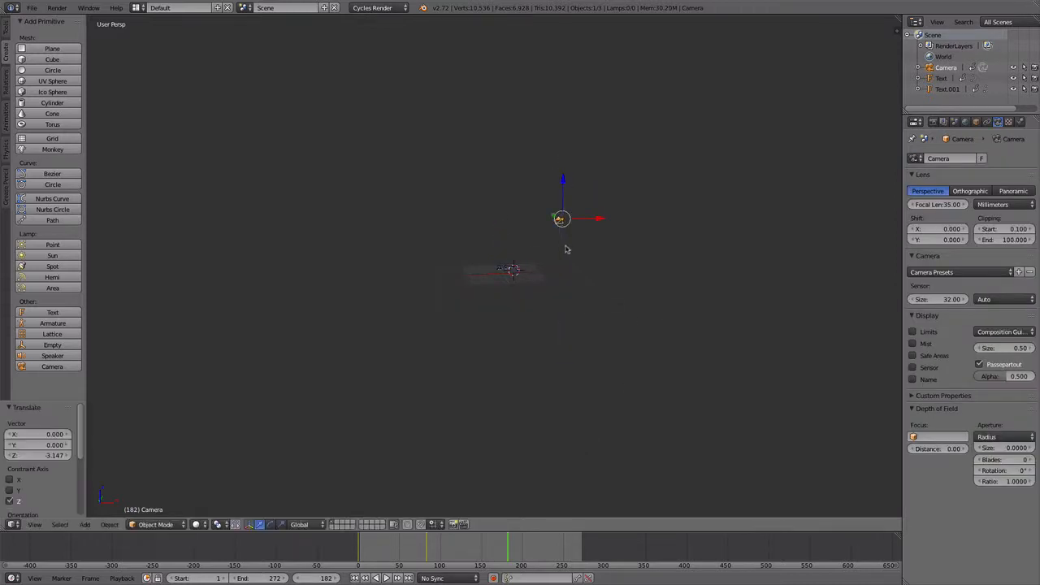
middle_click_drag(567, 246, 696, 267)
left_click_drag(594, 205, 502, 205)
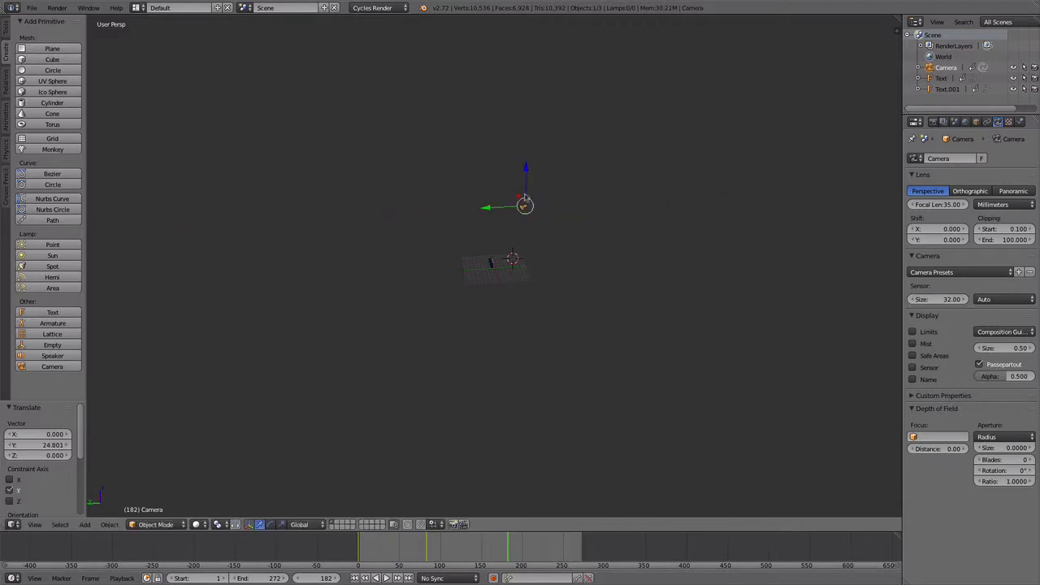
Step: Lower the camera about 17.983 along Z and check the result through the camera
left_click_drag(527, 167, 511, 228)
key("KP_0")
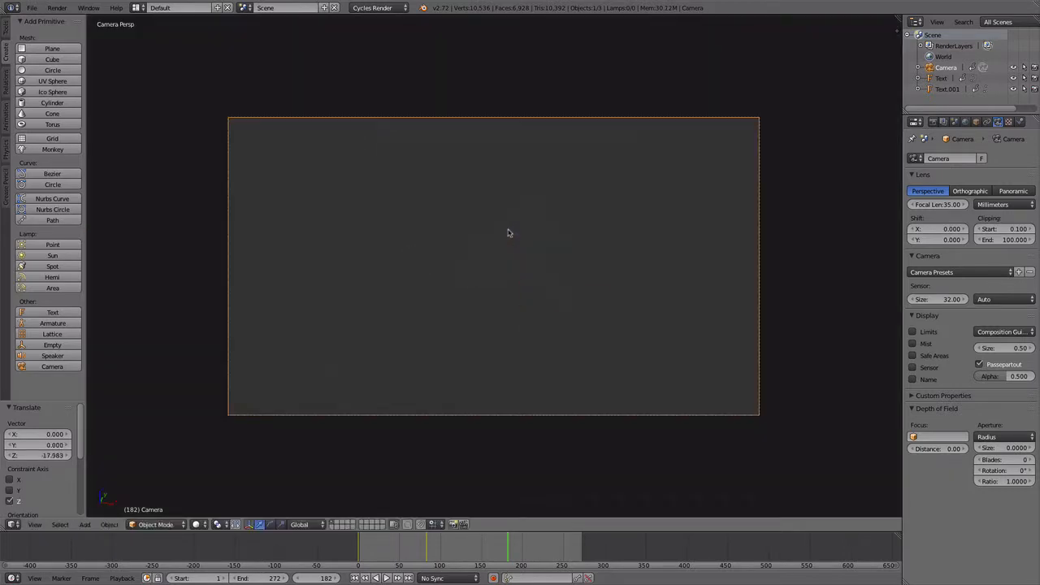
key("KP_0")
key("KP_0")
Step: Move the camera about -1.398 in X, 3.029 in Y and 6.454 in Z to frame the joined text, and keyframe it at frame 182
key("g")
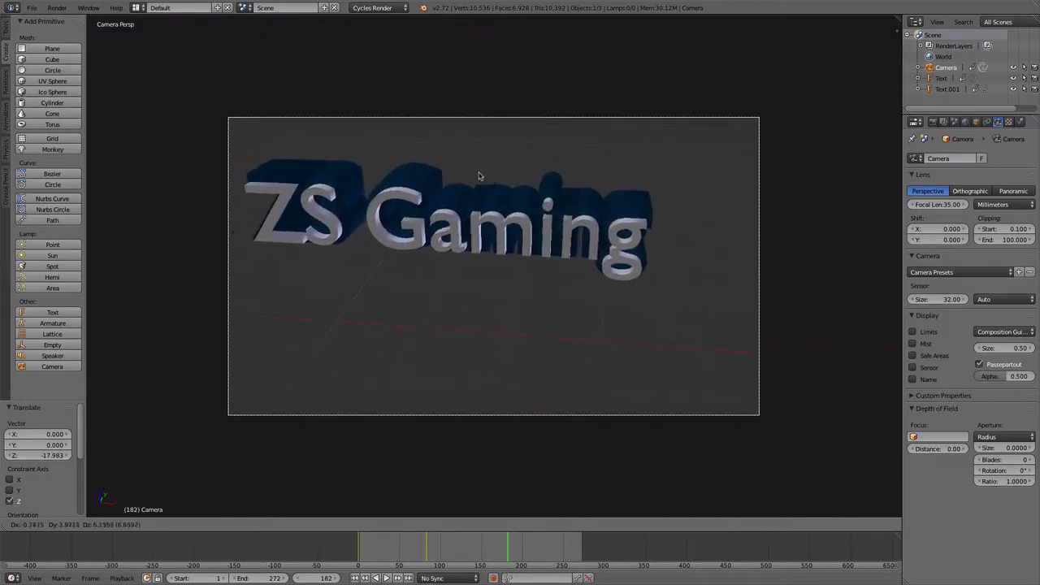
left_click(420, 143)
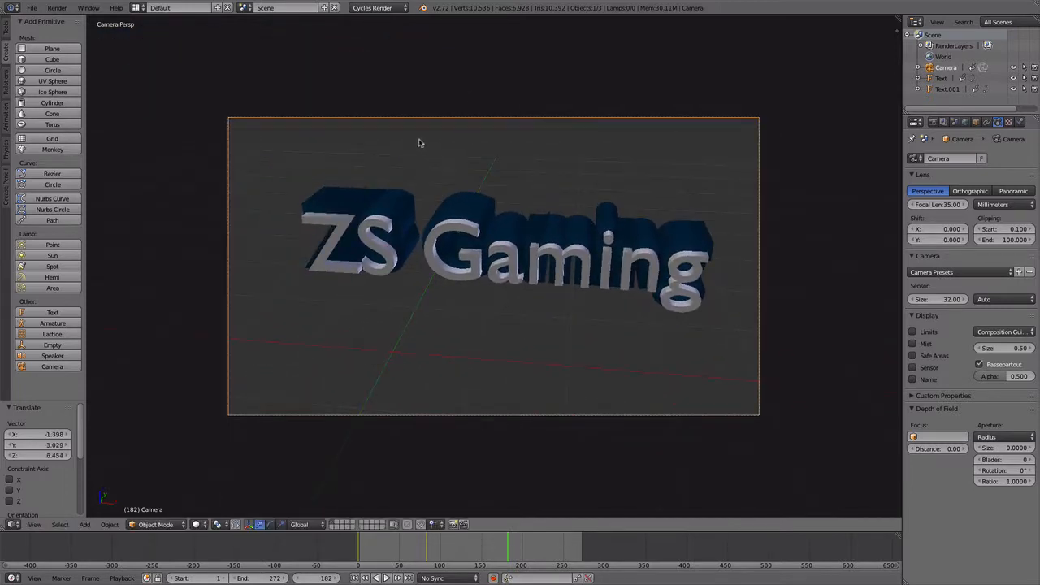
key("i")
left_click(443, 177)
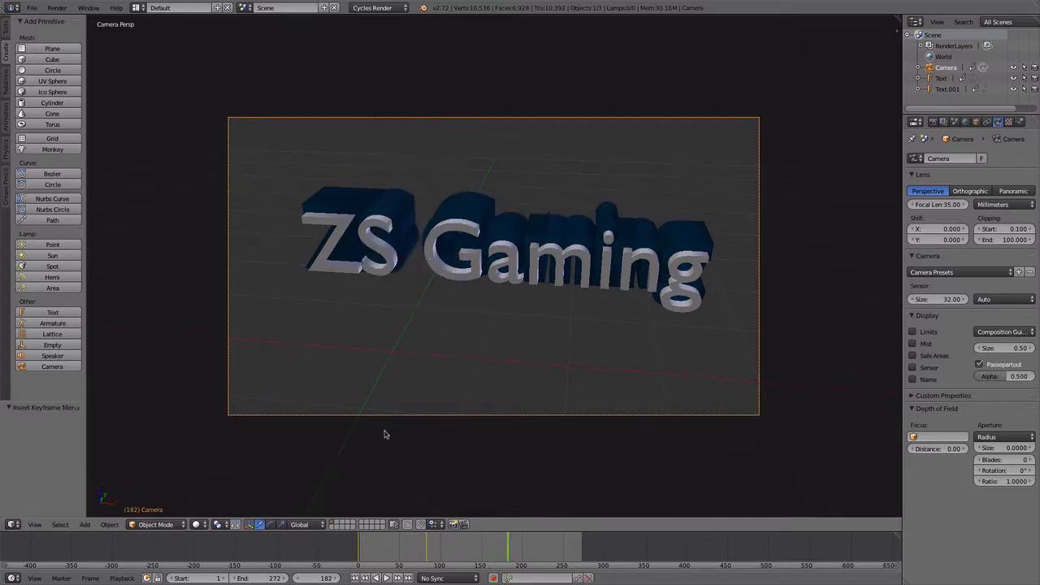
Step: Go to frame 183 and select the navy text and the white text together
mouse_move(512, 555)
left_mouse_down()
mouse_move(355, 554)
mouse_move(510, 560)
left_mouse_up()
middle_click_drag(504, 379, 474, 282)
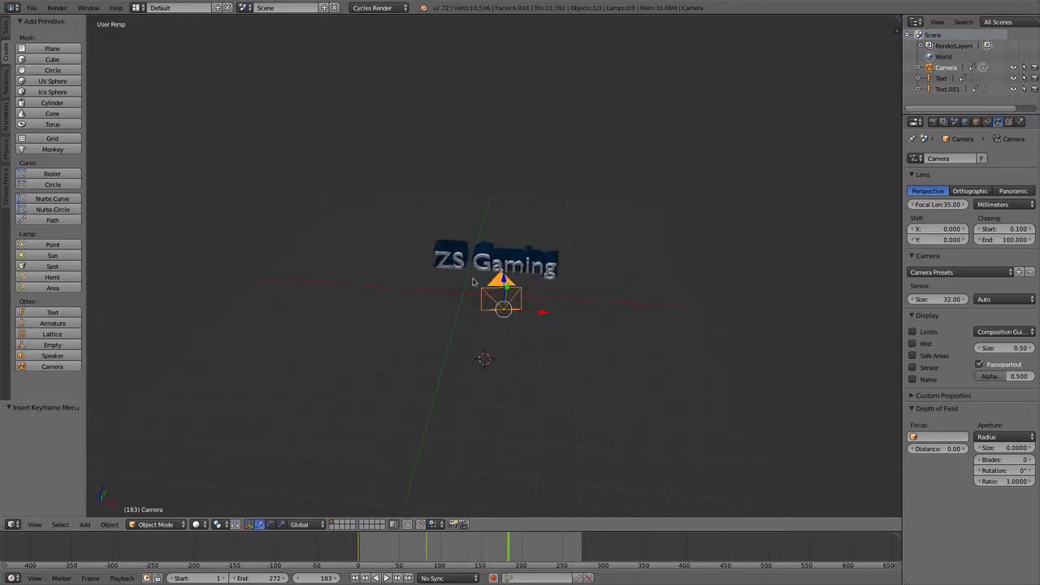
right_click(488, 254)
right_click(487, 254)
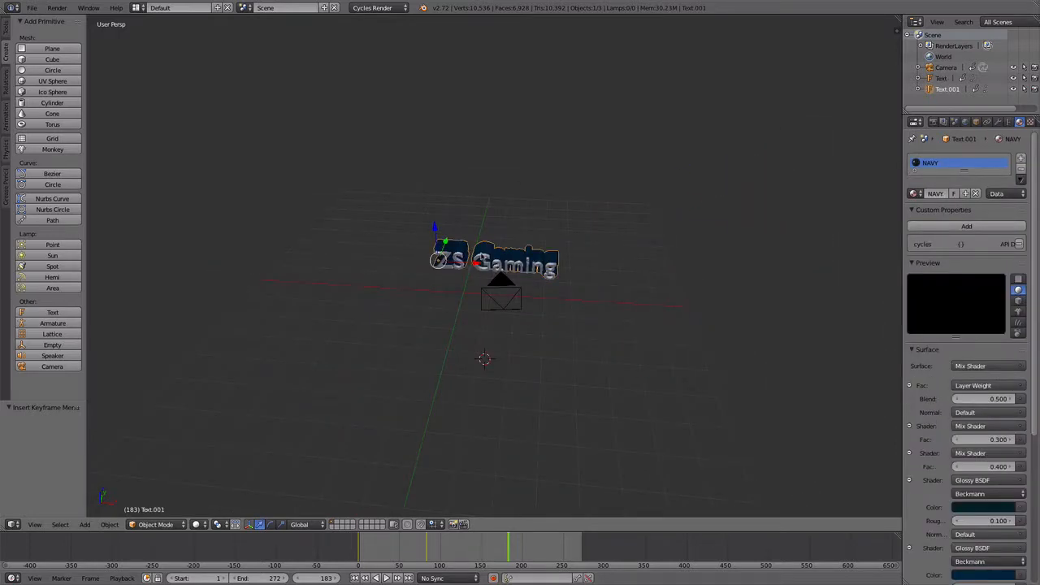
right_click(483, 256)
right_click(480, 257)
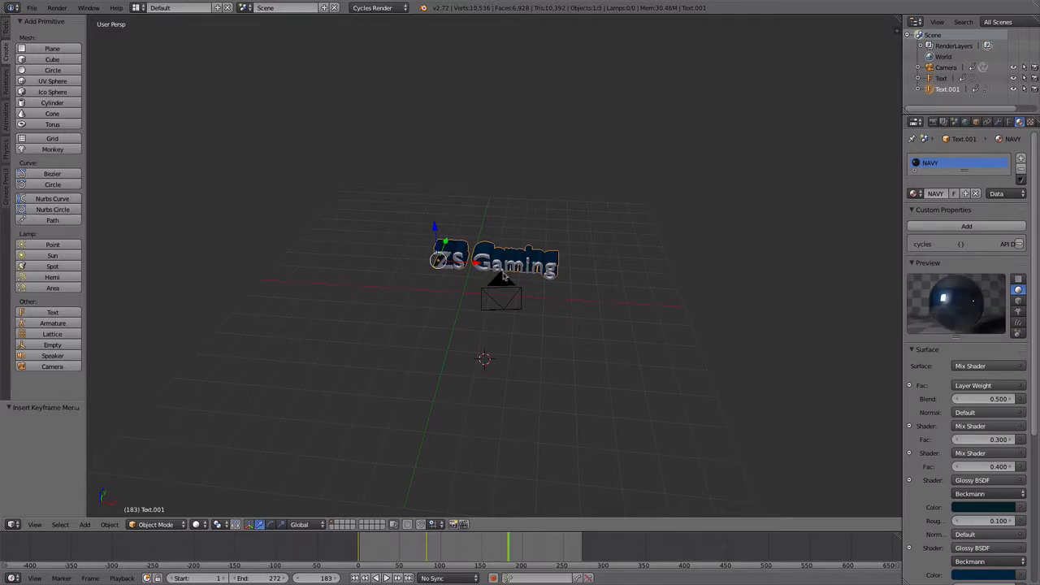
right_click(502, 274)
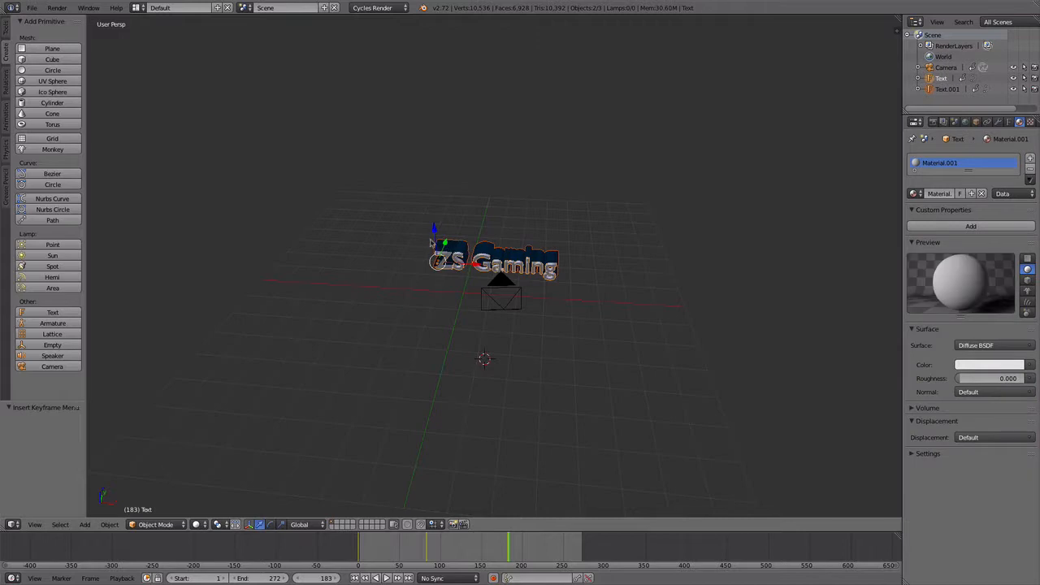
Step: Lower both texts about 0.263 along Z and play the animation to preview it
key("g")
key("z")
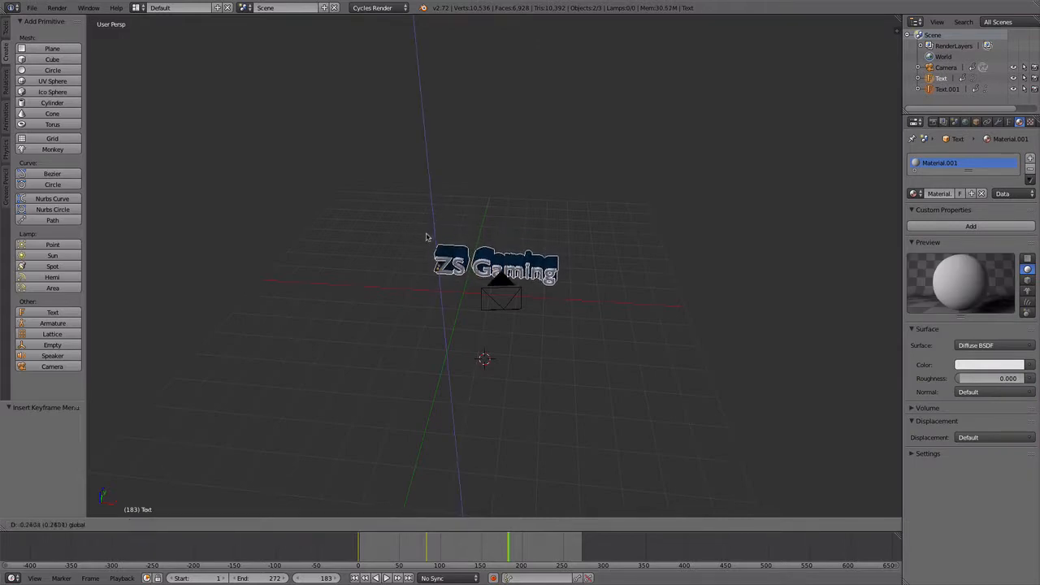
left_click(429, 233)
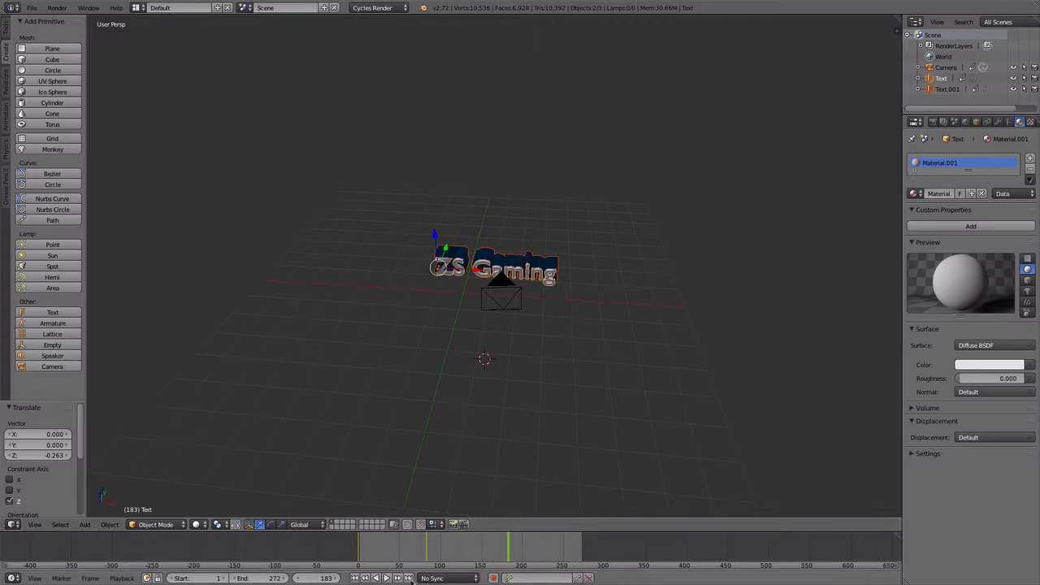
left_click(386, 578)
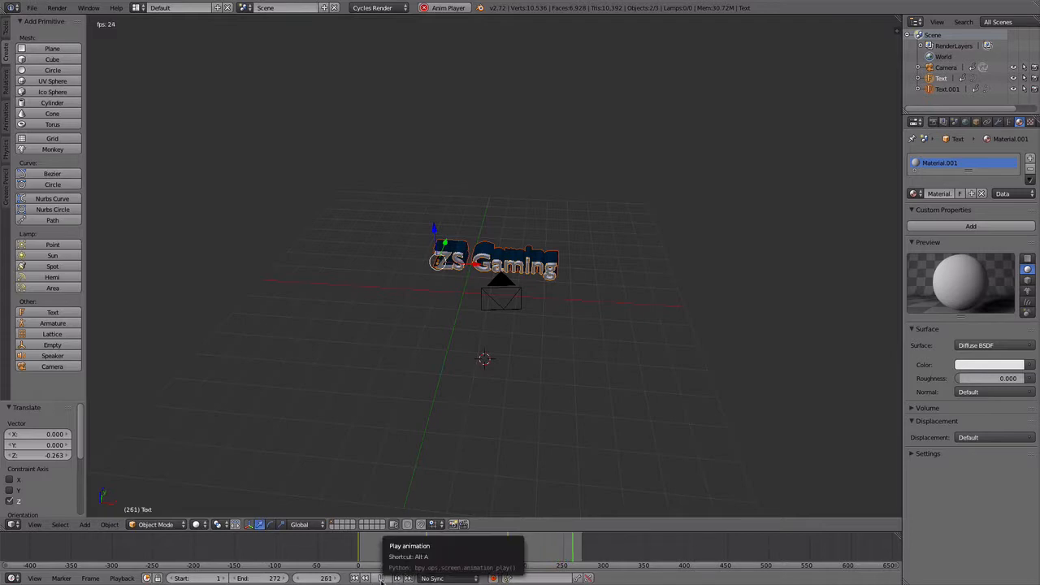
left_click(381, 578)
Step: Raise both texts about 0.595 along Z and try to rotate them about the Y and X axes
middle_click_drag(466, 299, 559, 298)
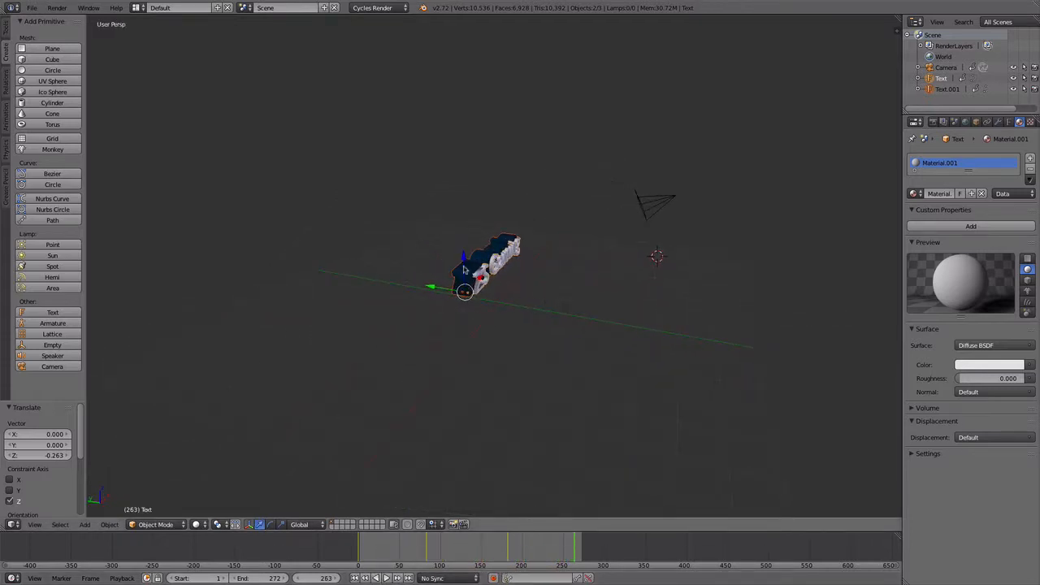
left_click_drag(462, 262, 464, 246)
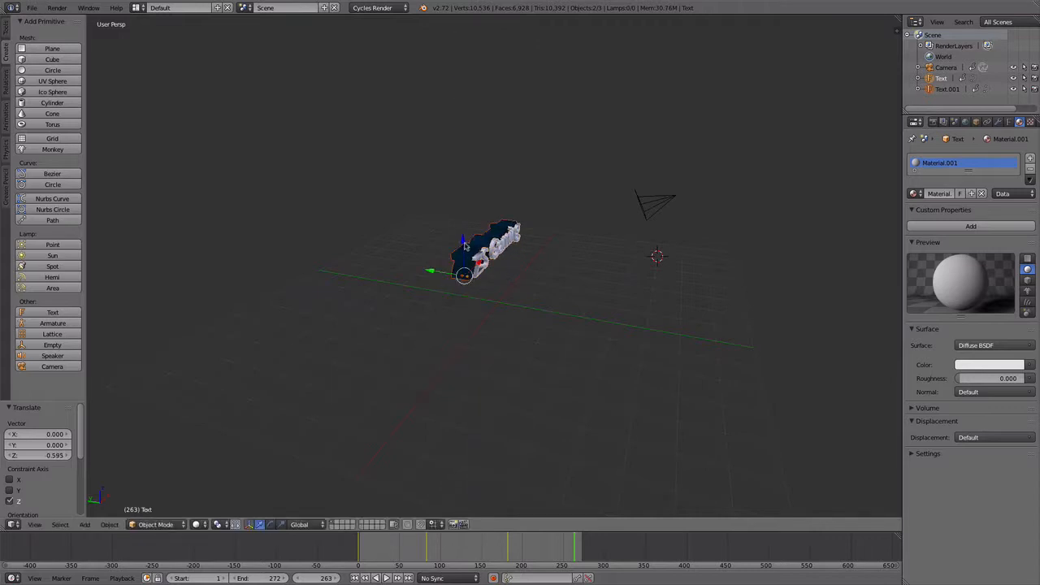
key("r")
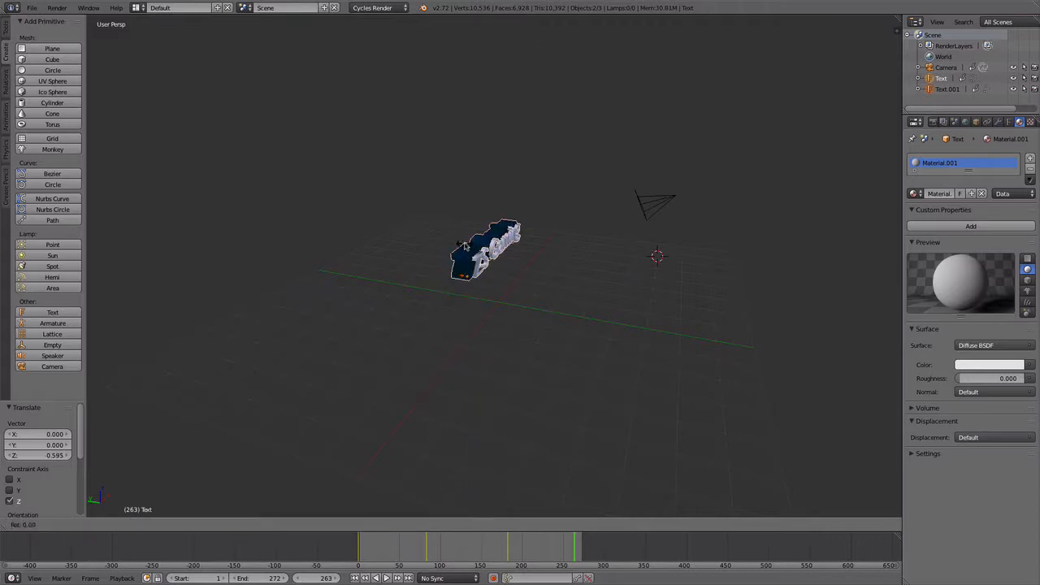
key("x")
key("y")
left_click(466, 246)
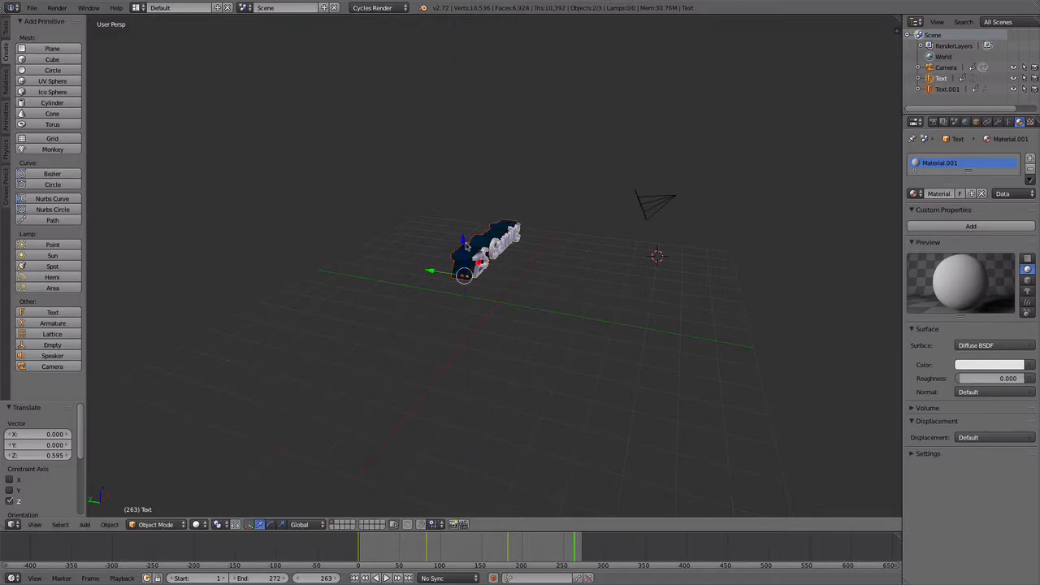
middle_click_drag(519, 312, 552, 304)
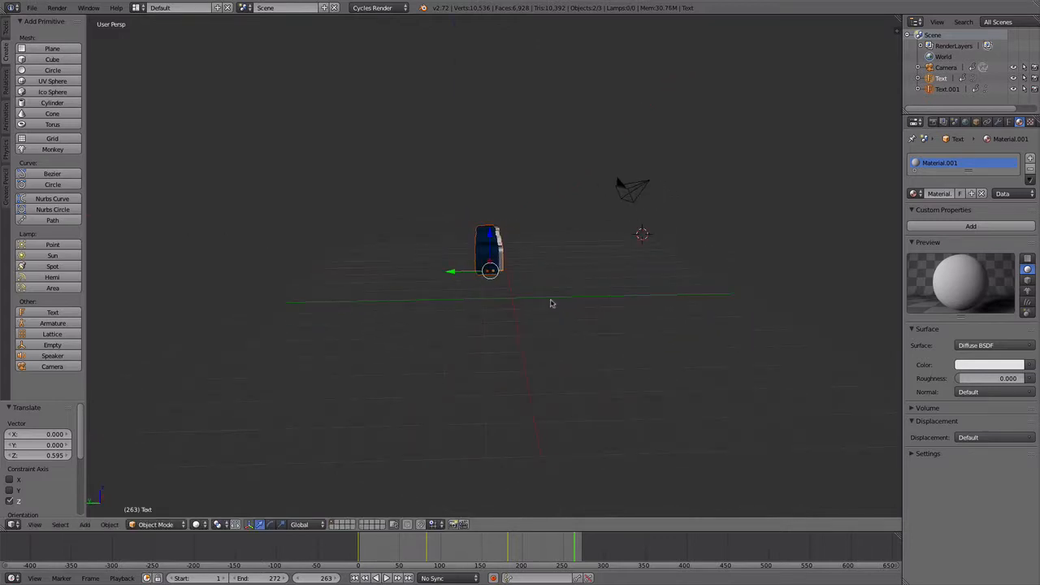
key("r")
key("x")
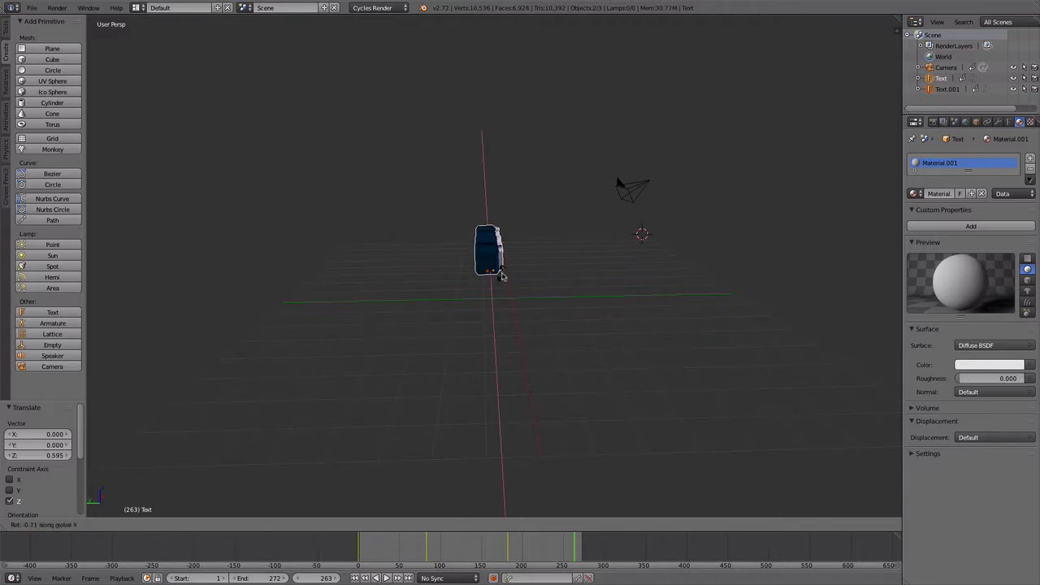
left_click(502, 277)
Step: Play the animation up to frame 225, rotate both texts about -363.752° around X, and insert a keyframe for them
left_click_drag(542, 551, 508, 550)
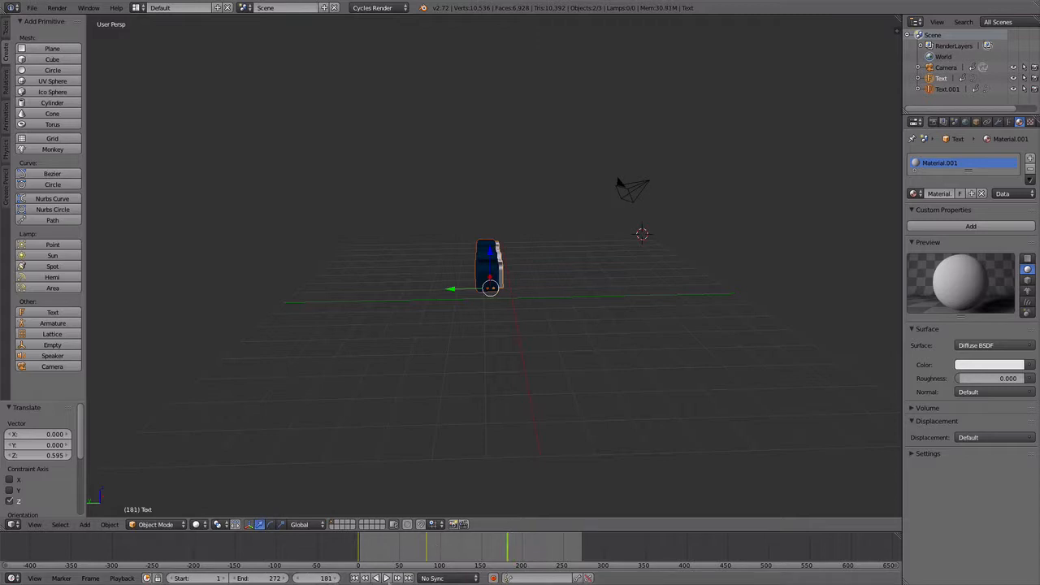
left_click(386, 578)
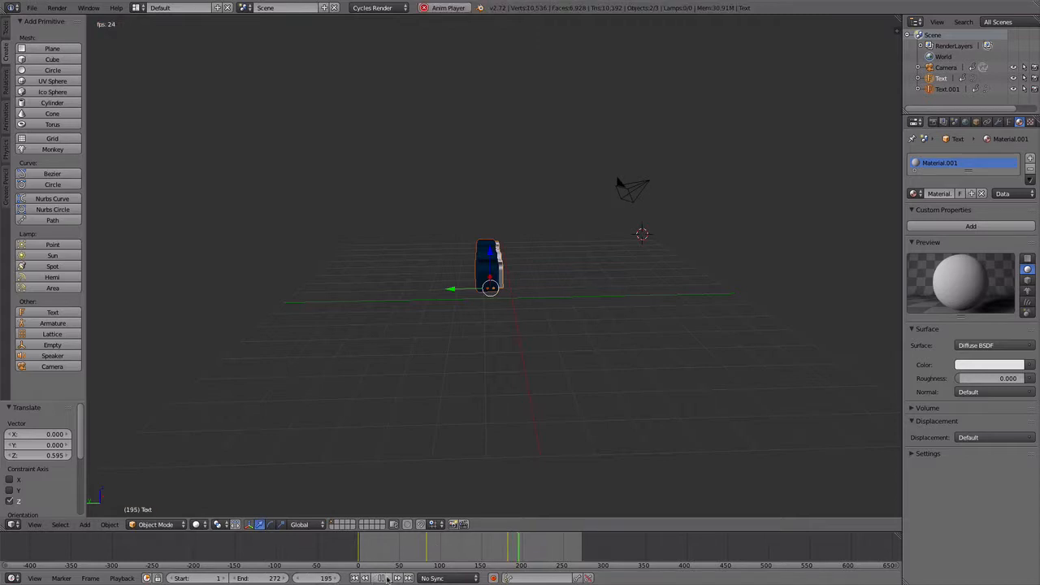
left_click(386, 577)
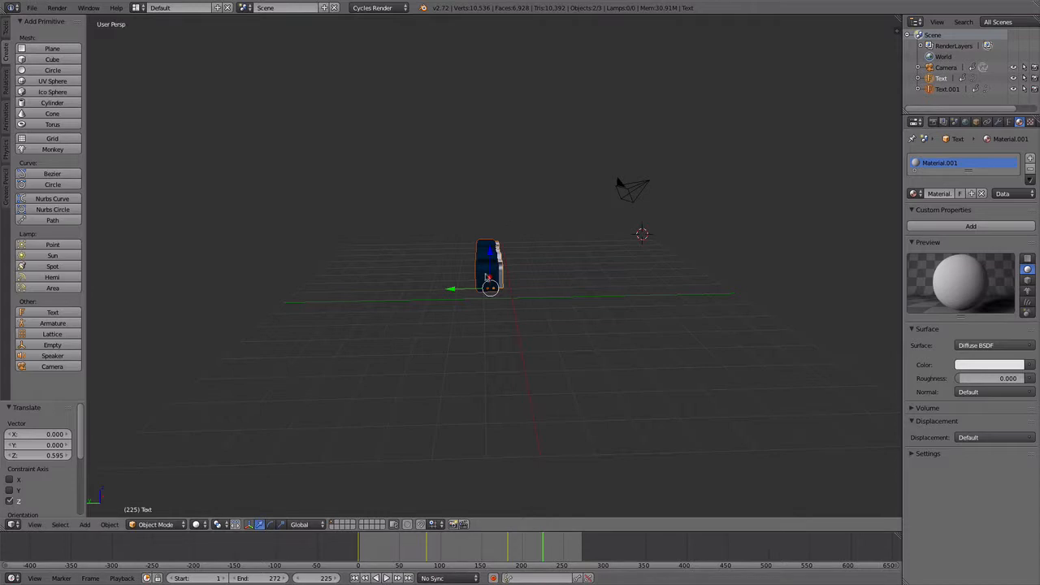
key("r")
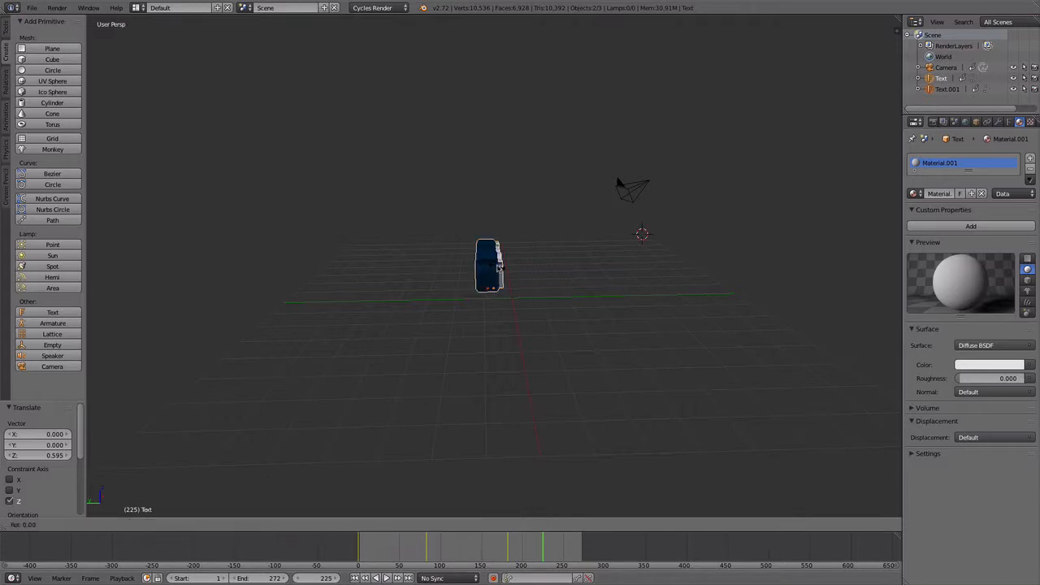
key("x")
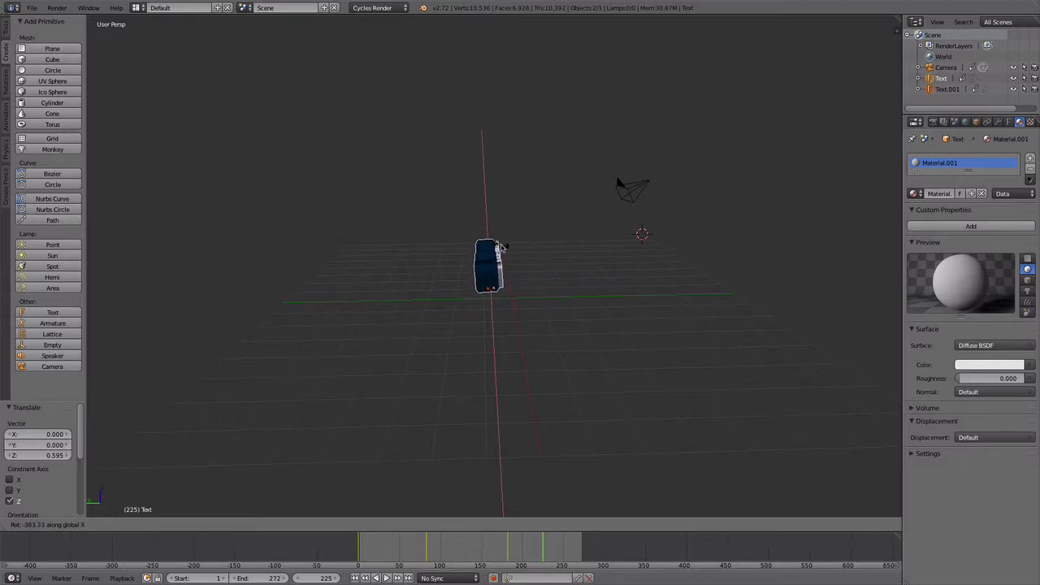
left_click(501, 247)
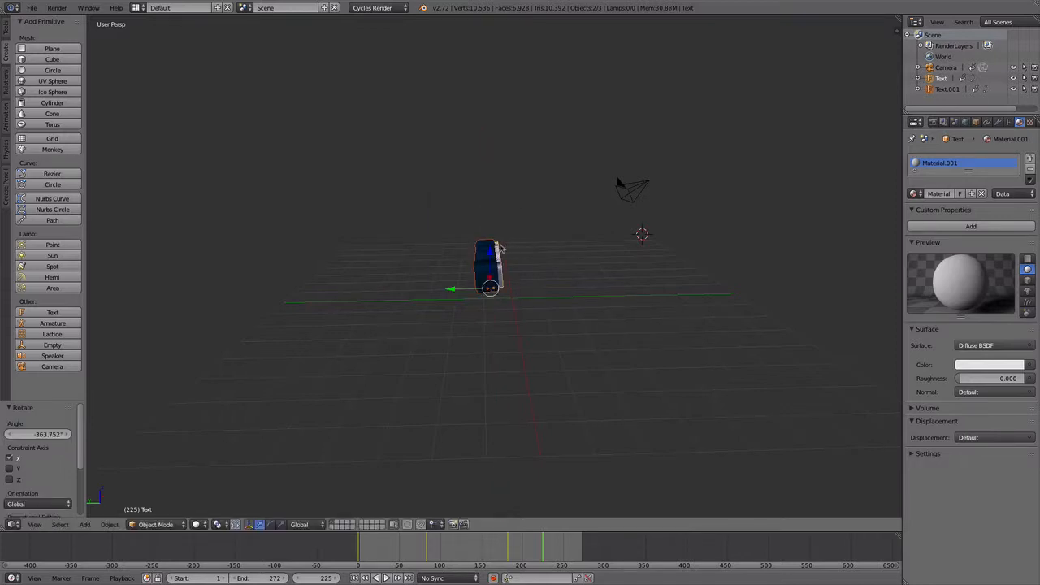
key("i")
left_click(498, 245)
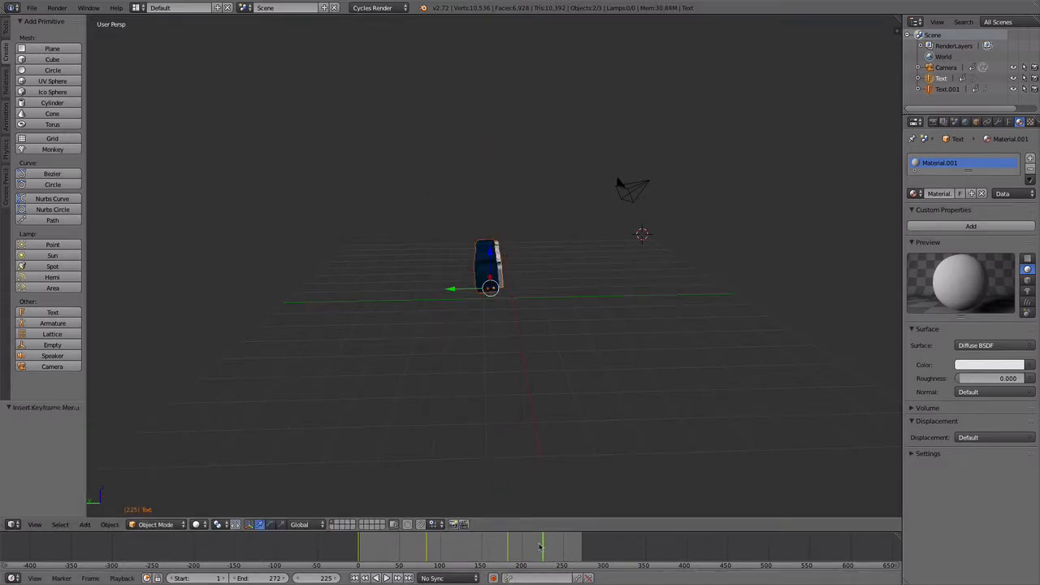
left_click_drag(540, 546, 566, 541)
middle_click_drag(561, 230, 473, 208)
right_click(515, 219)
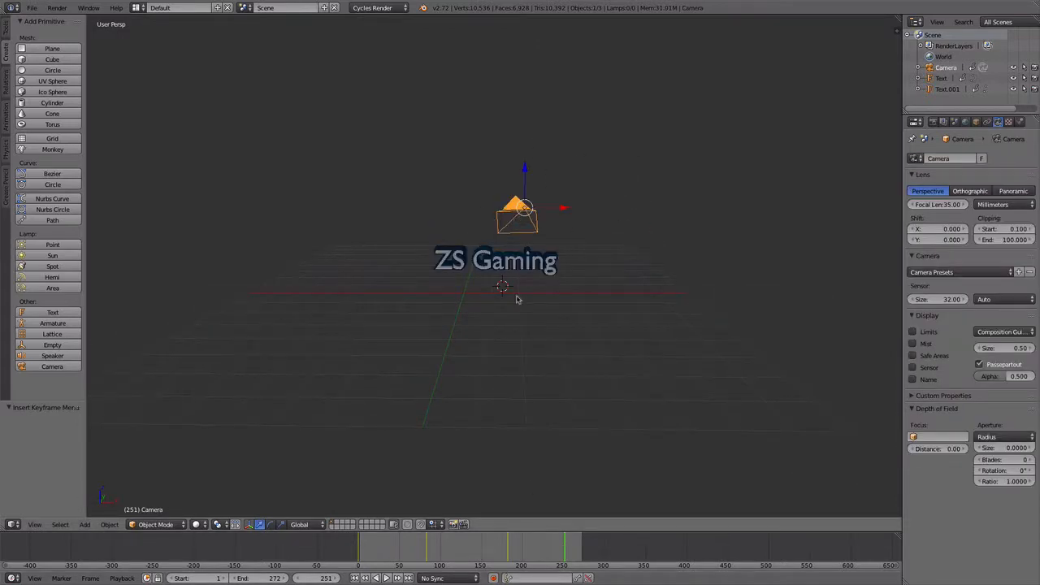
middle_click_drag(516, 298, 569, 264)
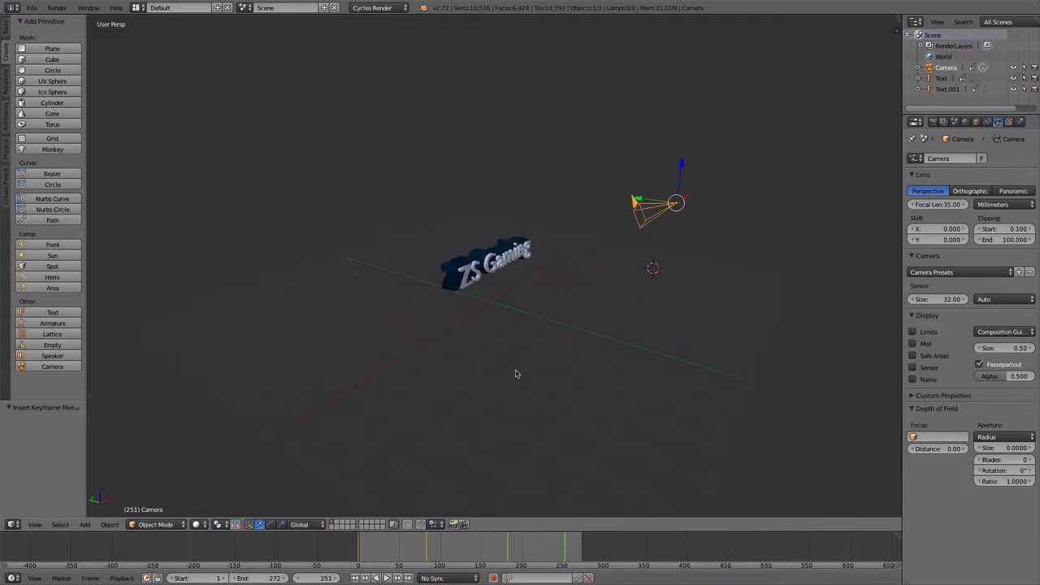
right_click(475, 276)
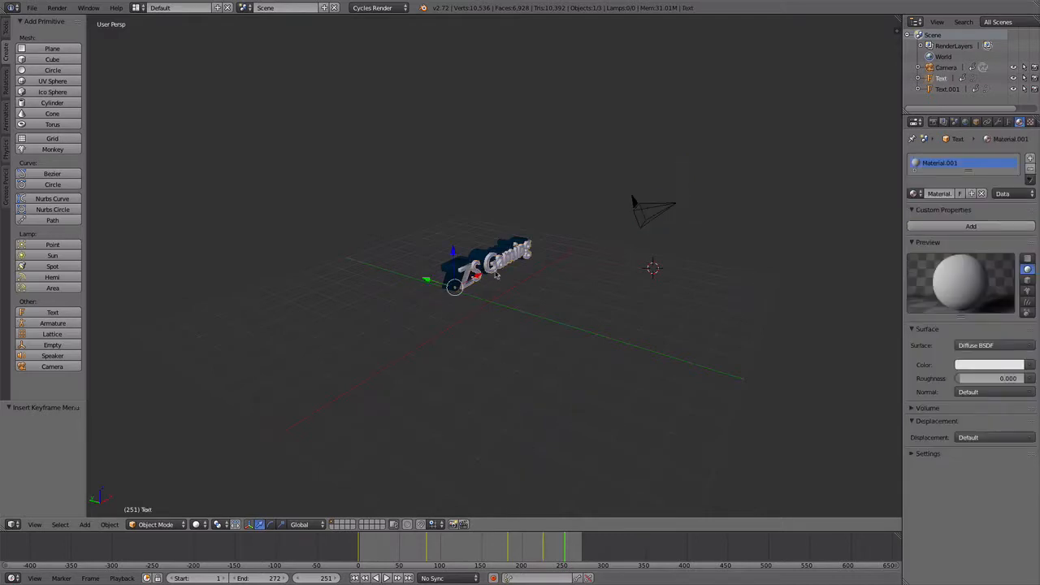
right_click(477, 258, "shift")
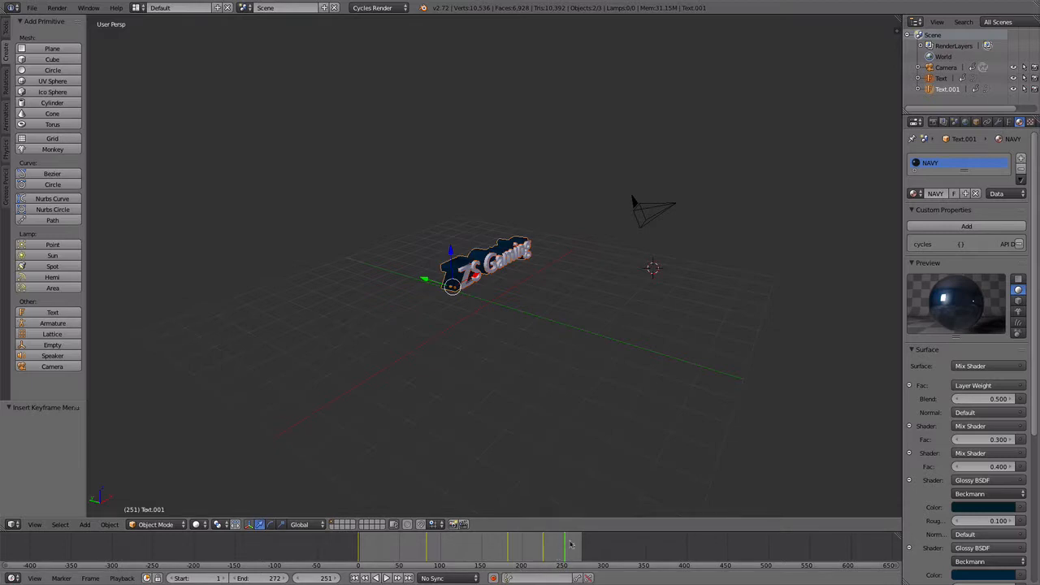
Step: Return to frame 224, select the camera, and insert a keyframe for it
left_click_drag(566, 544, 542, 544)
right_click(642, 220)
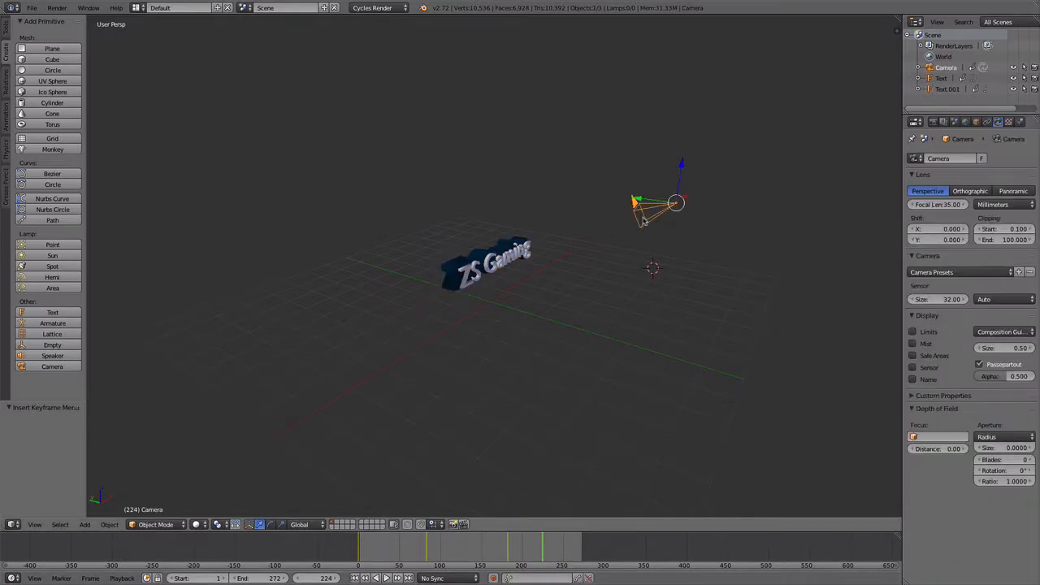
key("i")
left_click(575, 255)
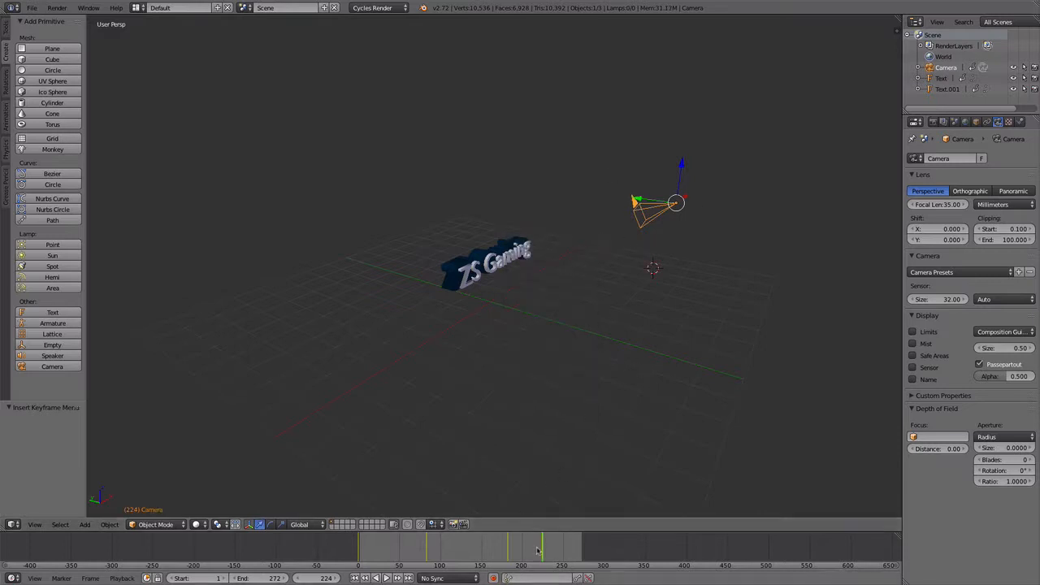
Step: Go to frame 245, move the camera about -2.713 along Y away from the texts, and check the camera view
left_click_drag(543, 552, 558, 552)
left_click_drag(636, 201, 751, 206)
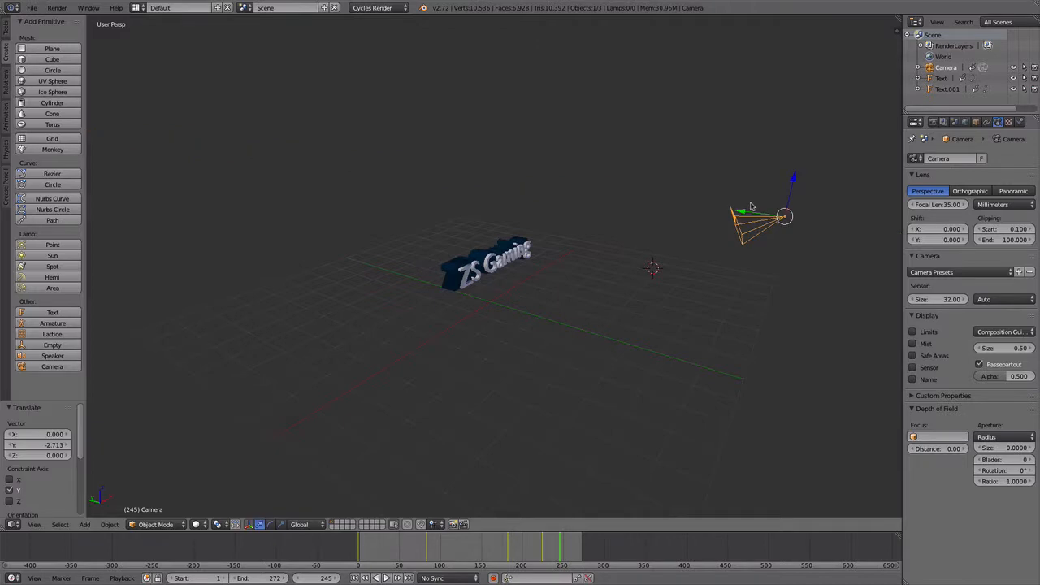
key("KP_0")
key("KP_0")
Step: Raise the camera, move it about -0.972 further along Y, and insert a LocRot keyframe at frame 245
left_click_drag(795, 177, 798, 138)
left_click_drag(748, 166, 796, 168)
key("KP_0")
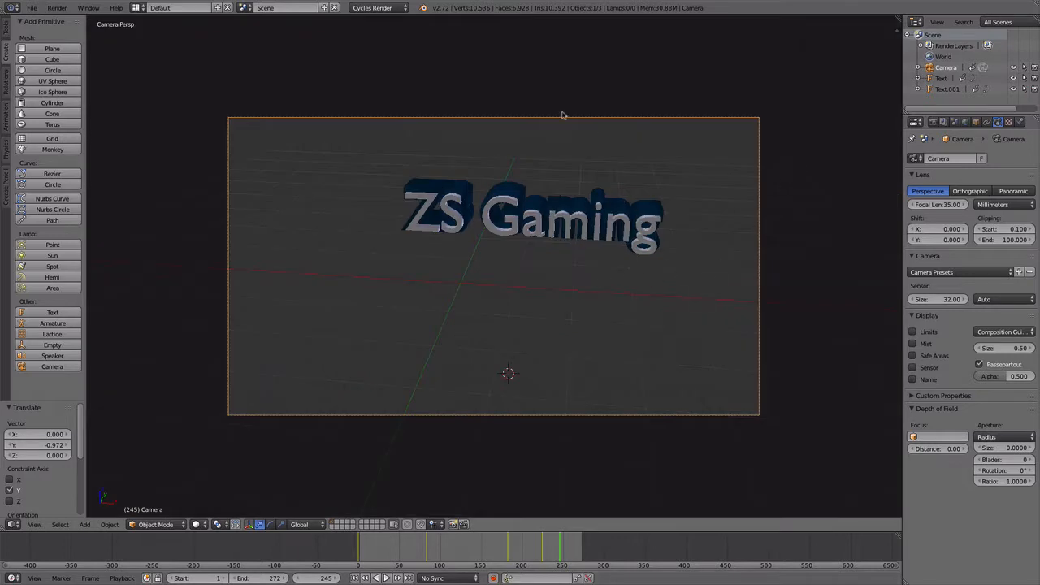
key("KP_0")
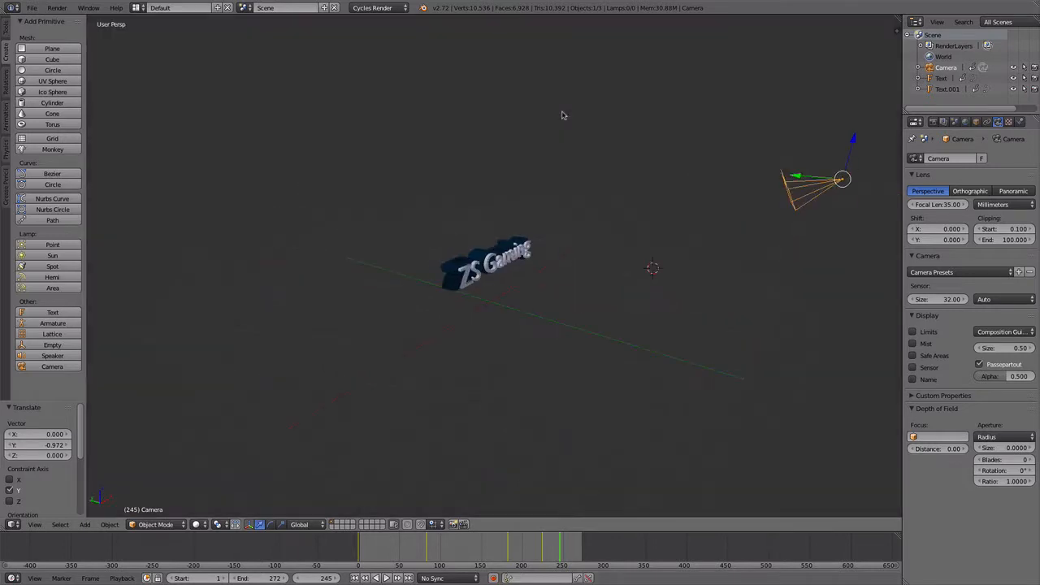
key("i")
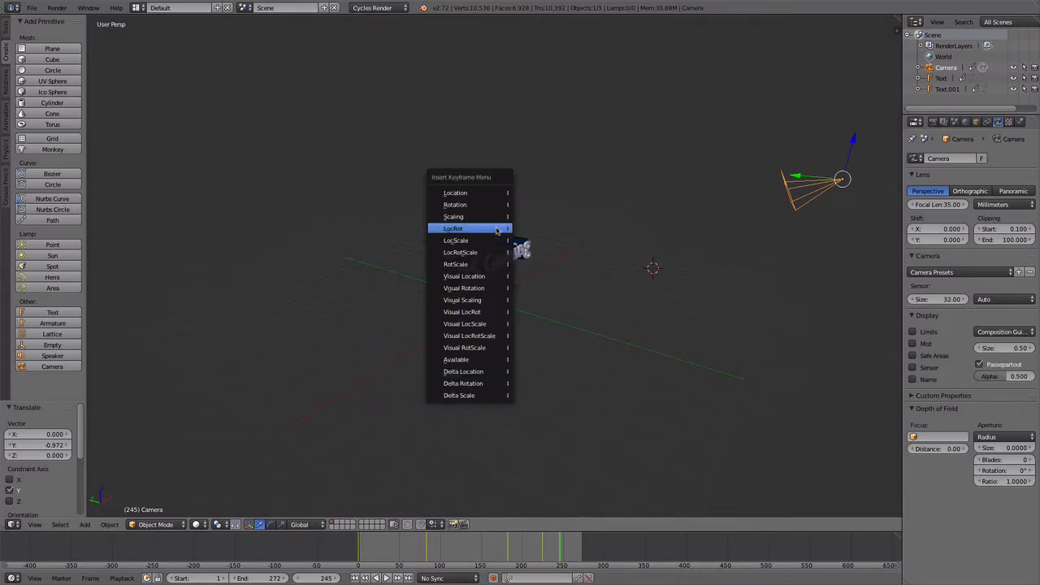
left_click(496, 231)
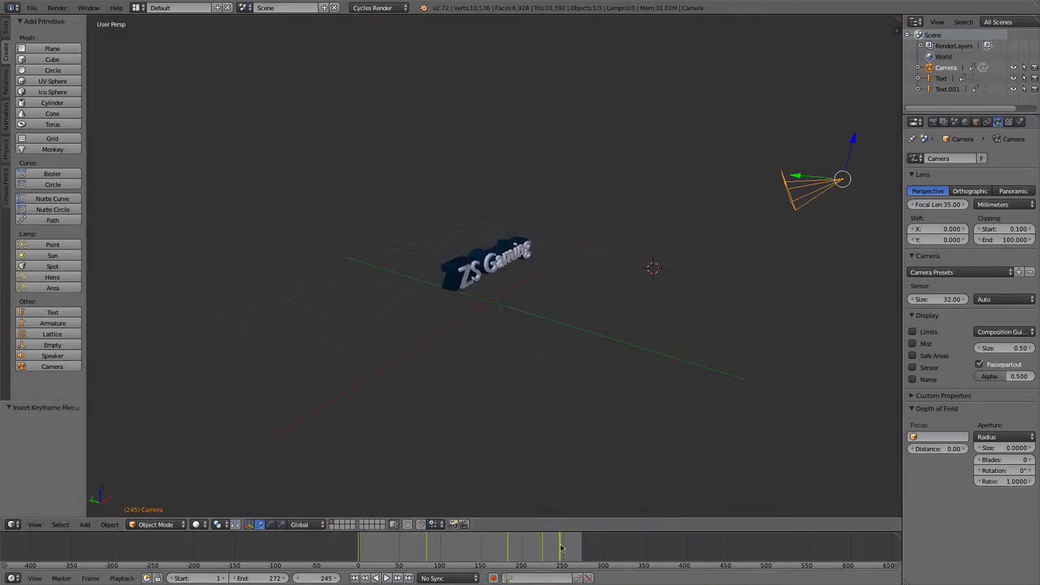
Step: At frame 258, move the camera about 2.583 along Y, lower it, and move it a further 0.935 along Y toward the texts
left_click_drag(560, 548, 569, 548)
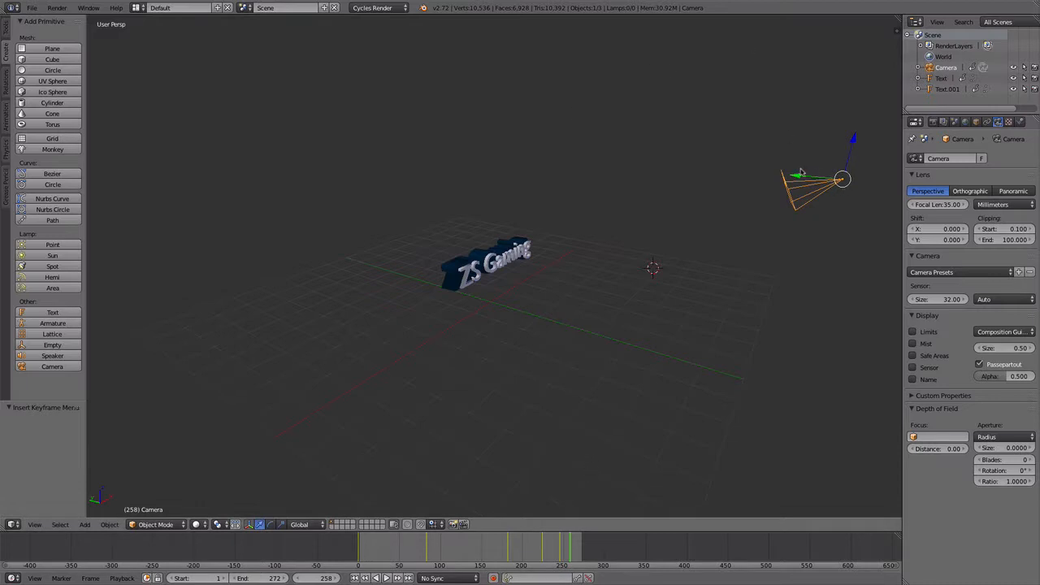
key("g")
key("y")
left_click(679, 192)
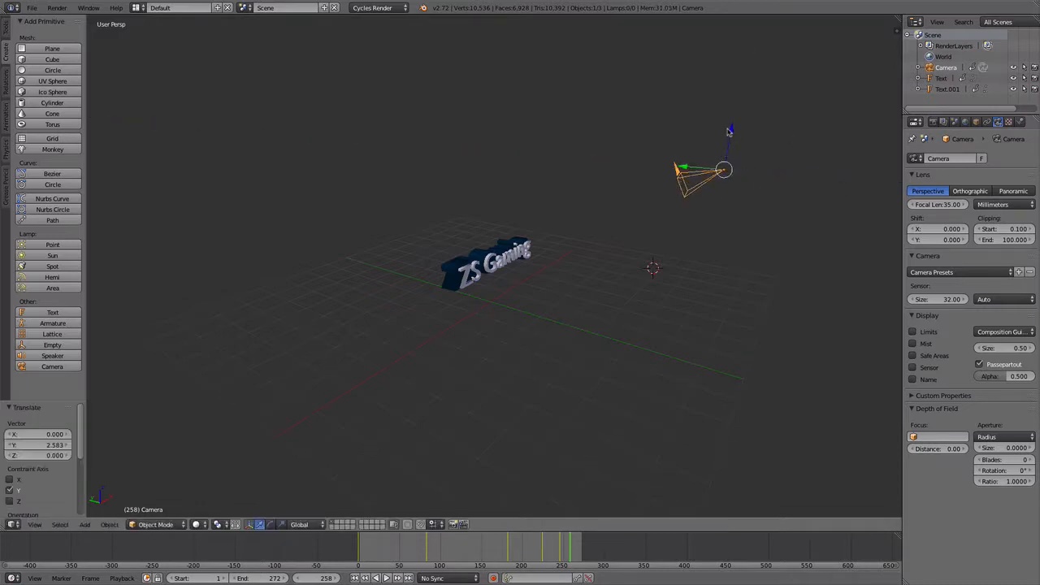
key("g")
key("z")
left_click_drag(707, 190, 705, 195)
left_click_drag(672, 227, 647, 227)
key("KP_0")
key("KP_0")
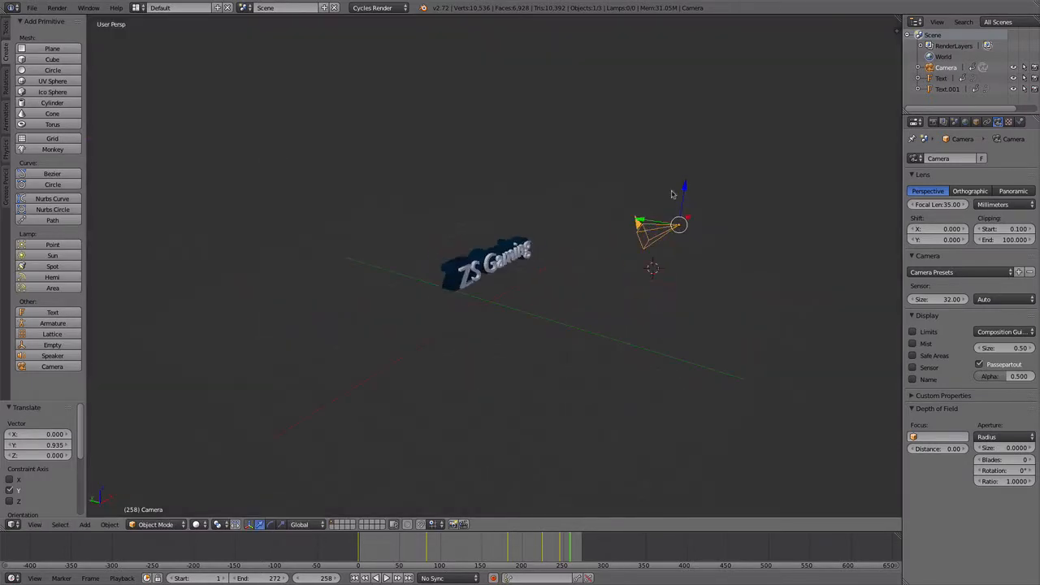
Step: Raise the camera about 0.393 along Z and check the framing of the text through the camera
key("g")
key("z")
left_click(688, 176)
key("KP_0")
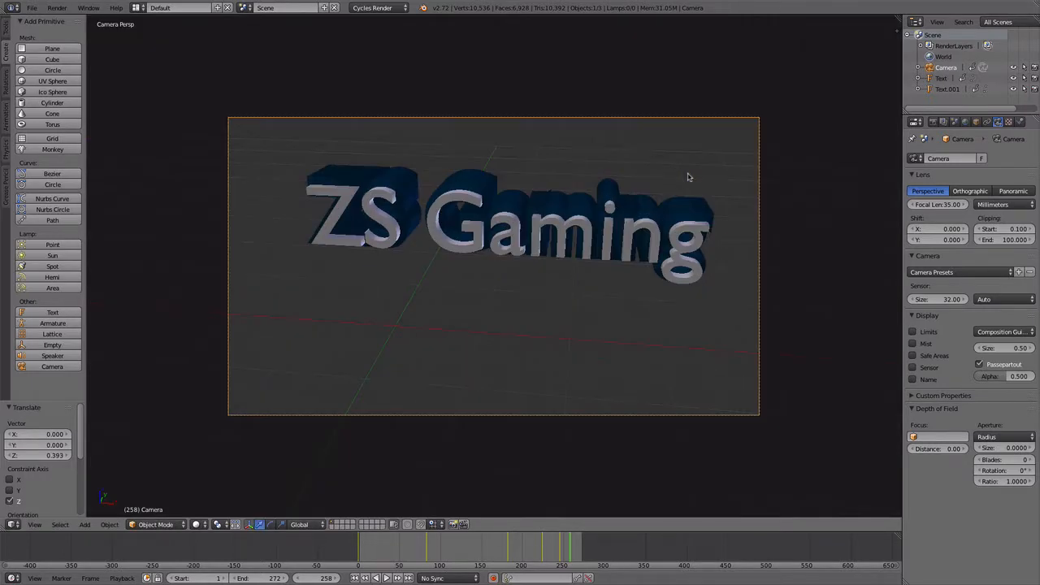
Step: Insert a keyframe for the camera's raised position at frame 258
key("KP_0")
key("i")
left_click(685, 176)
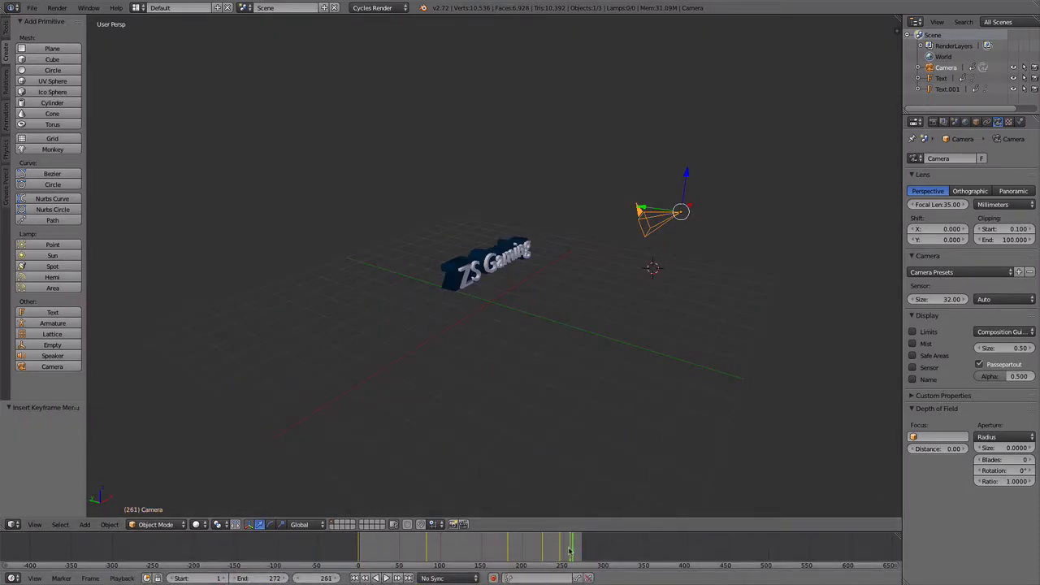
Step: Rewind to the start, play the opening of the animation through the camera, and return to frame 0 in a perspective view
left_click_drag(567, 554, 354, 544)
key("KP_0")
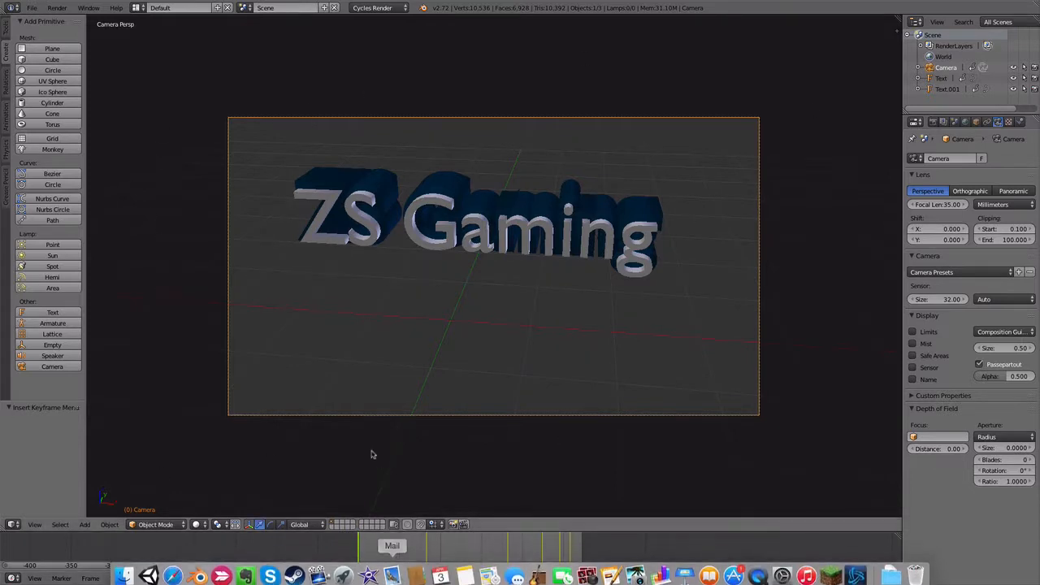
left_click(394, 578)
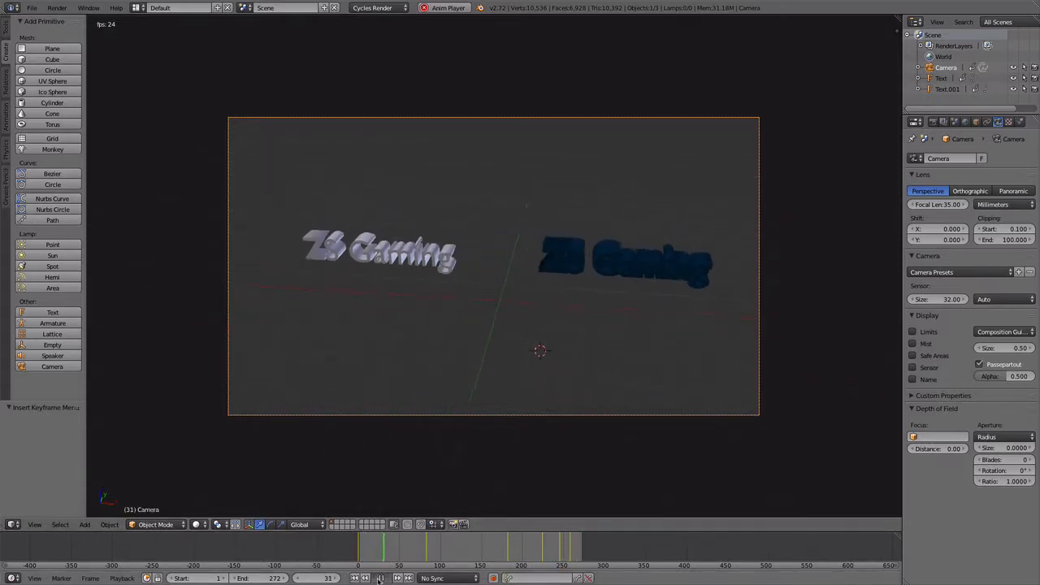
key("alt+a")
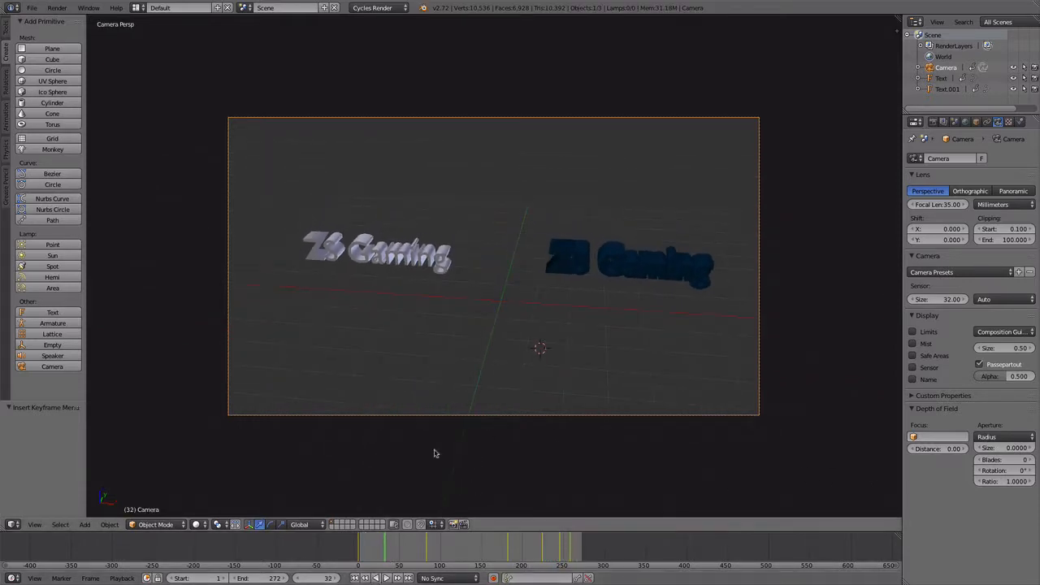
middle_click_drag(185, 319, 331, 355)
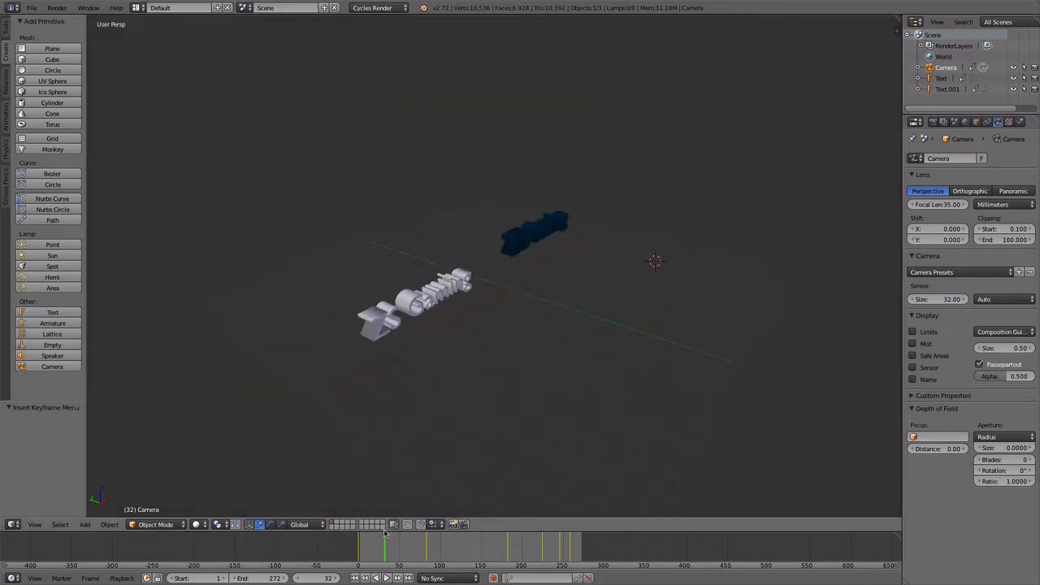
left_click_drag(385, 533, 347, 538)
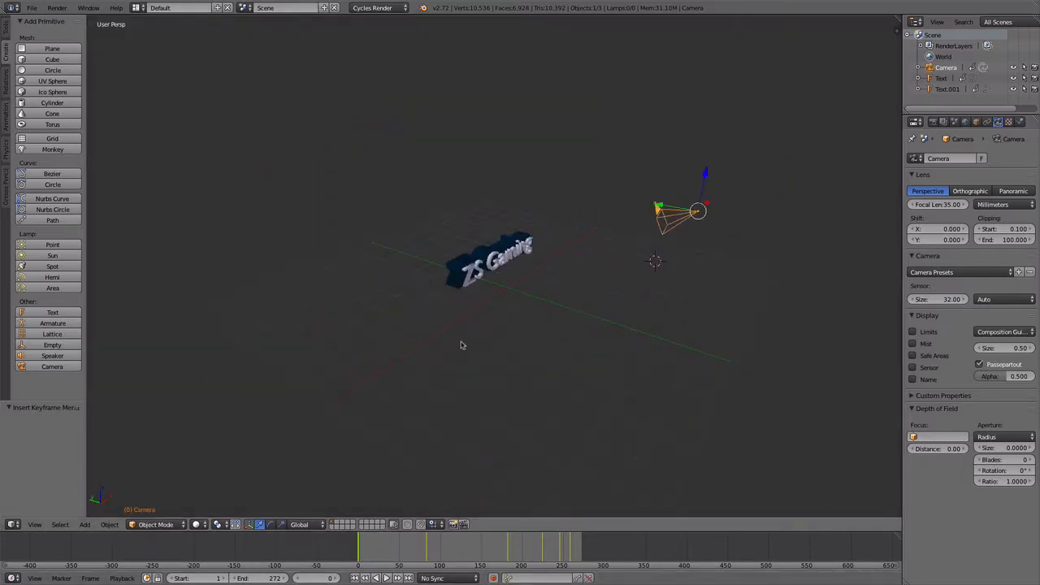
middle_click_drag(460, 345, 431, 313)
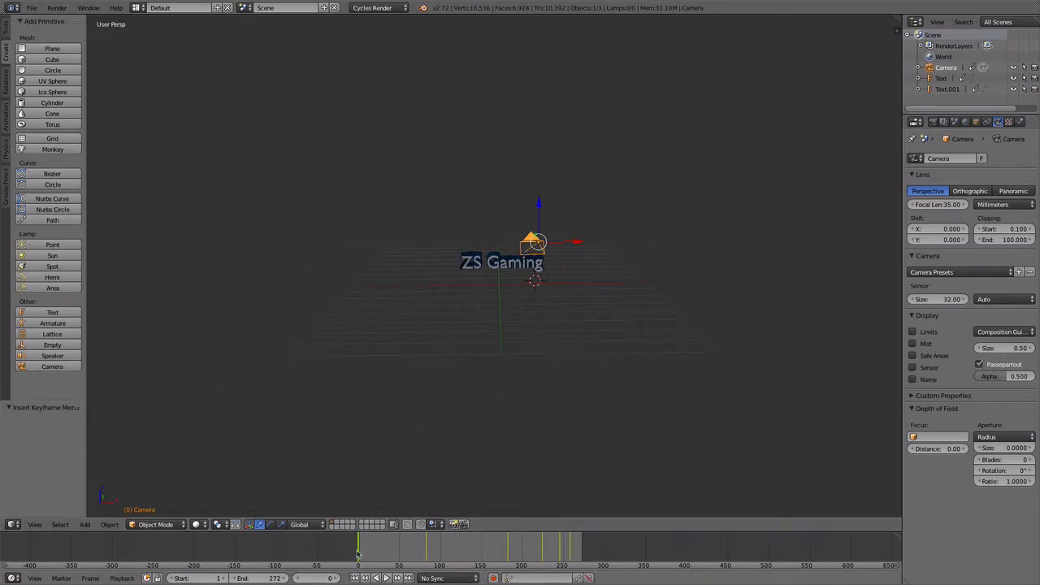
Step: Go to frame 46, view the separated texts from the side, and select the white ZS Gaming text
left_click_drag(358, 546, 398, 549)
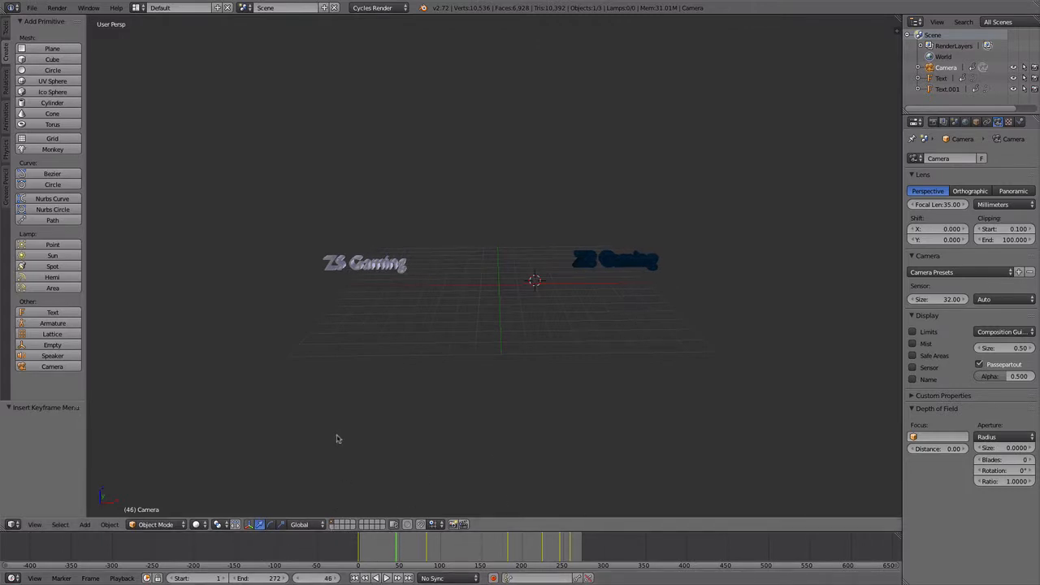
middle_click_drag(382, 431, 510, 349)
right_click(452, 359)
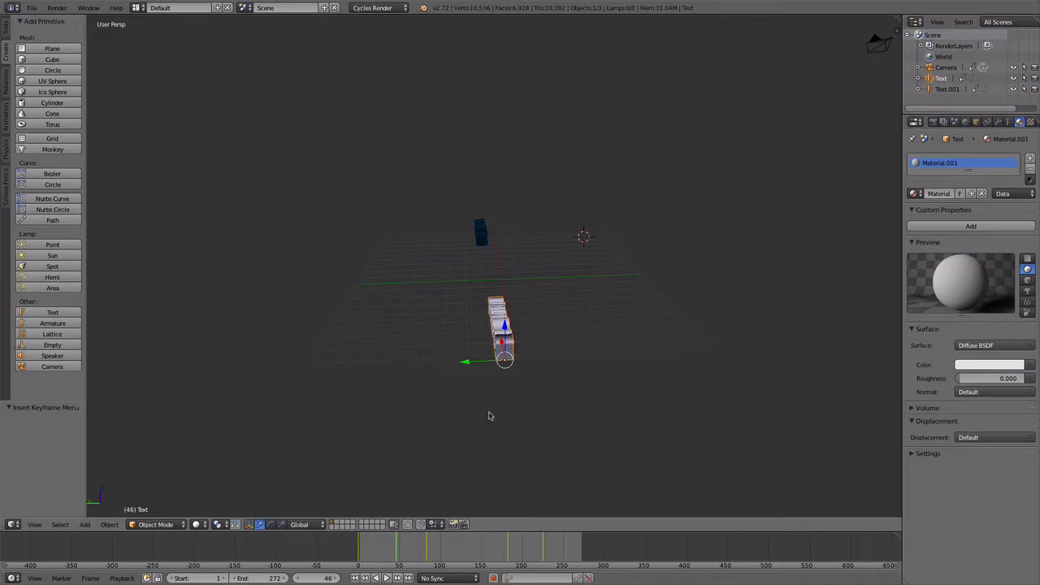
key("r")
key("x")
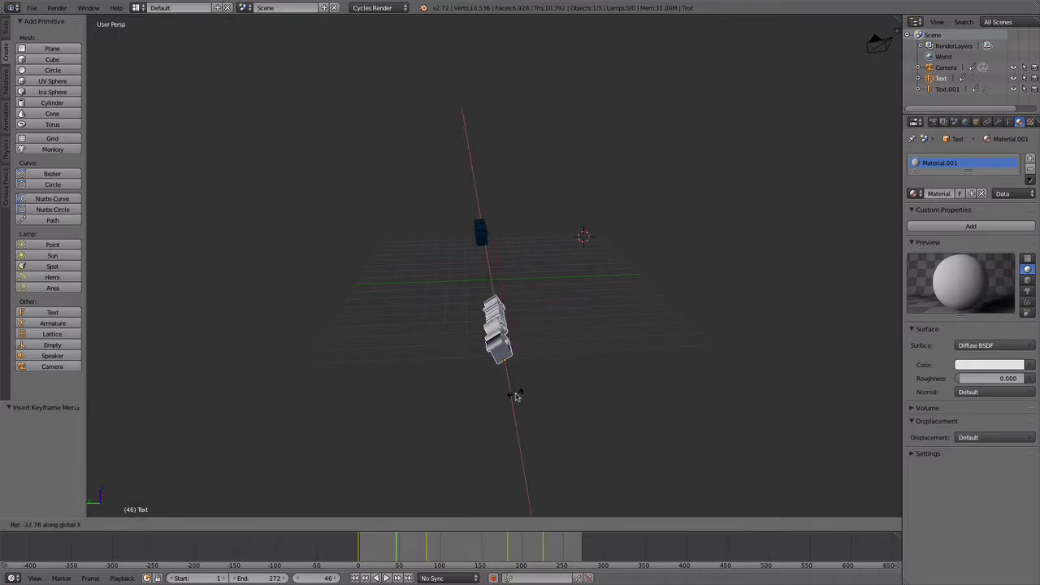
right_click(514, 396)
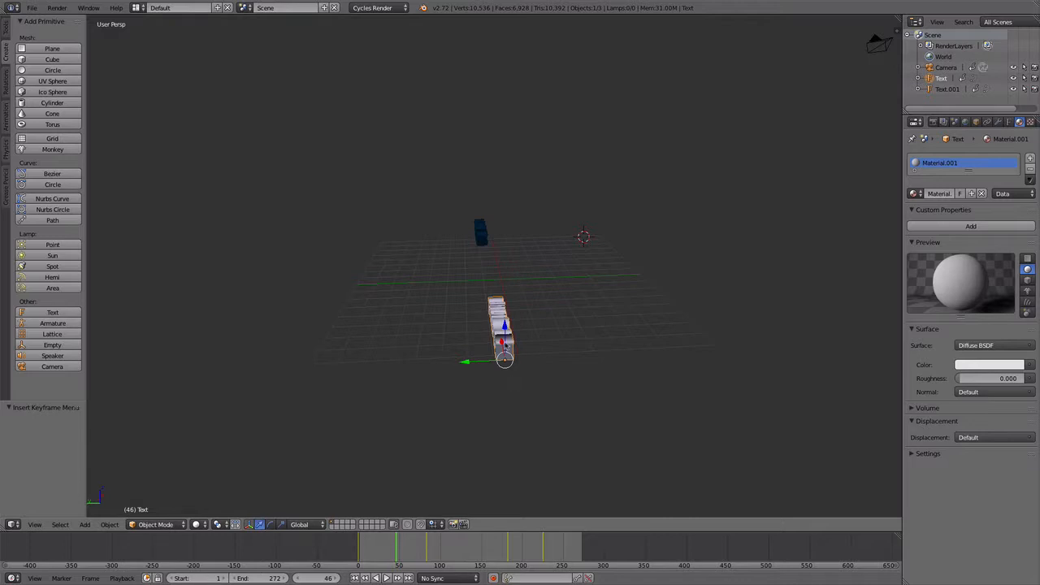
Step: Add the navy text to the selection, rotate both texts about -358° around global X, and insert a LocRot keyframe at frame 46
right_click(484, 235, "shift")
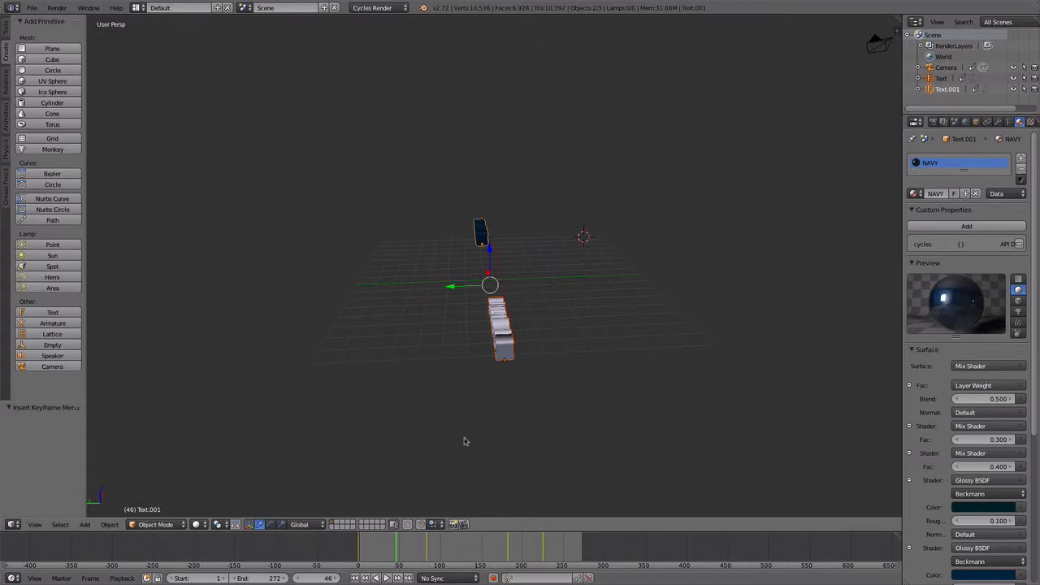
key("r")
key("x")
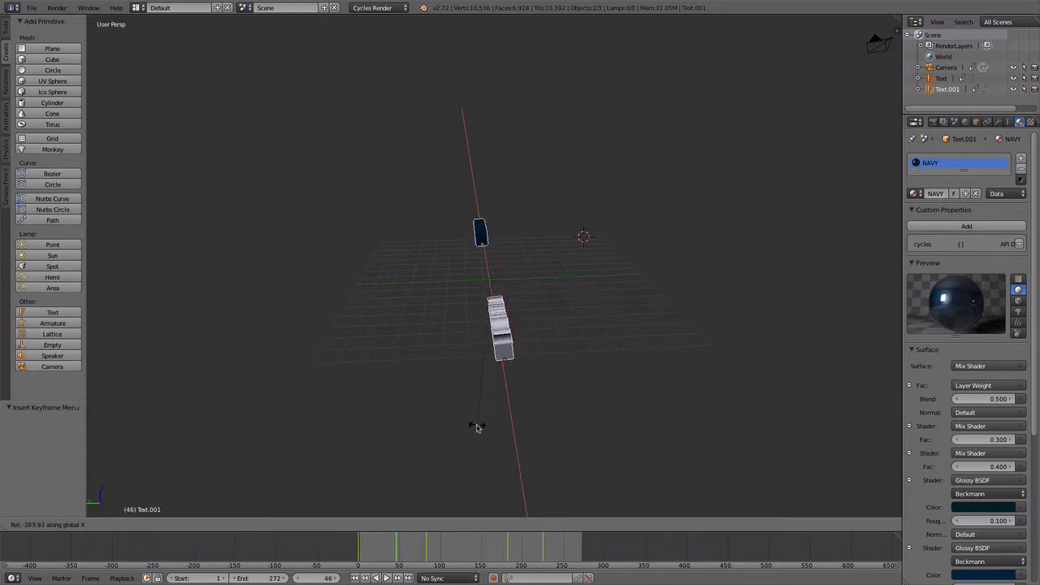
left_click(464, 424)
key("i")
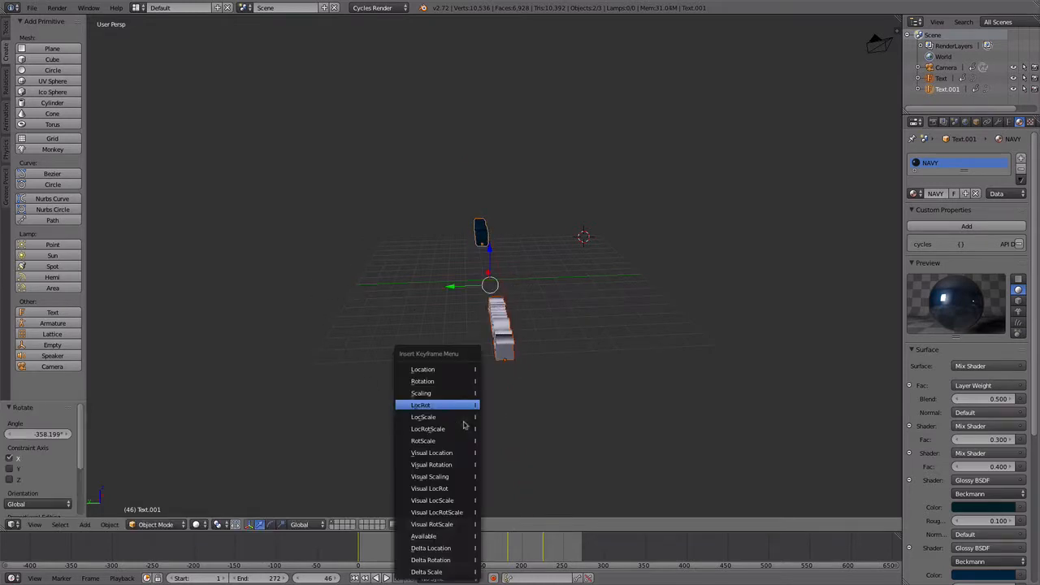
left_click(436, 405)
Step: Rewind to frame 2, select the camera, and play back the animation through the camera view
middle_click_drag(526, 391, 438, 387)
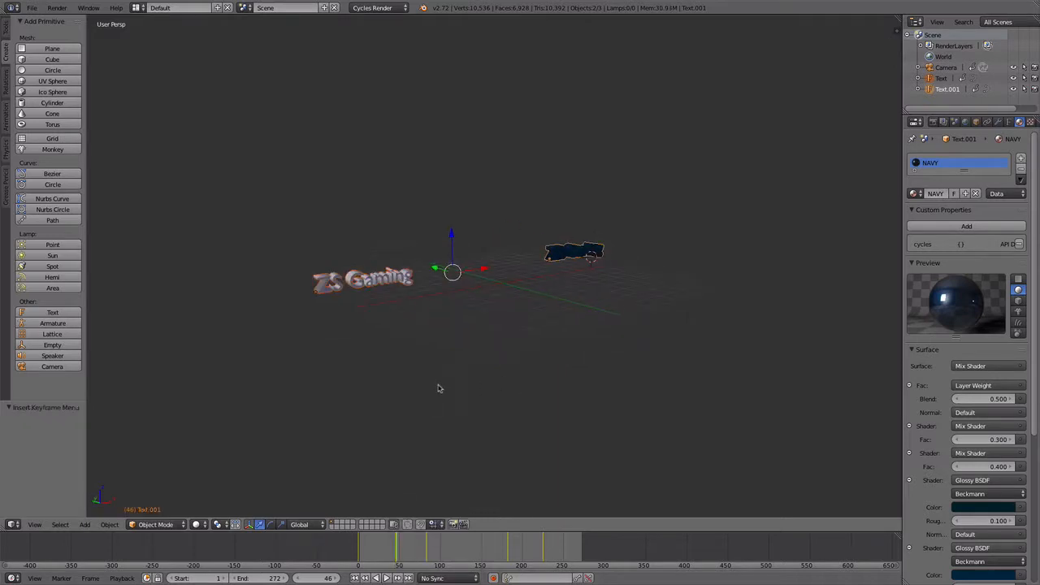
left_click_drag(397, 540, 360, 540)
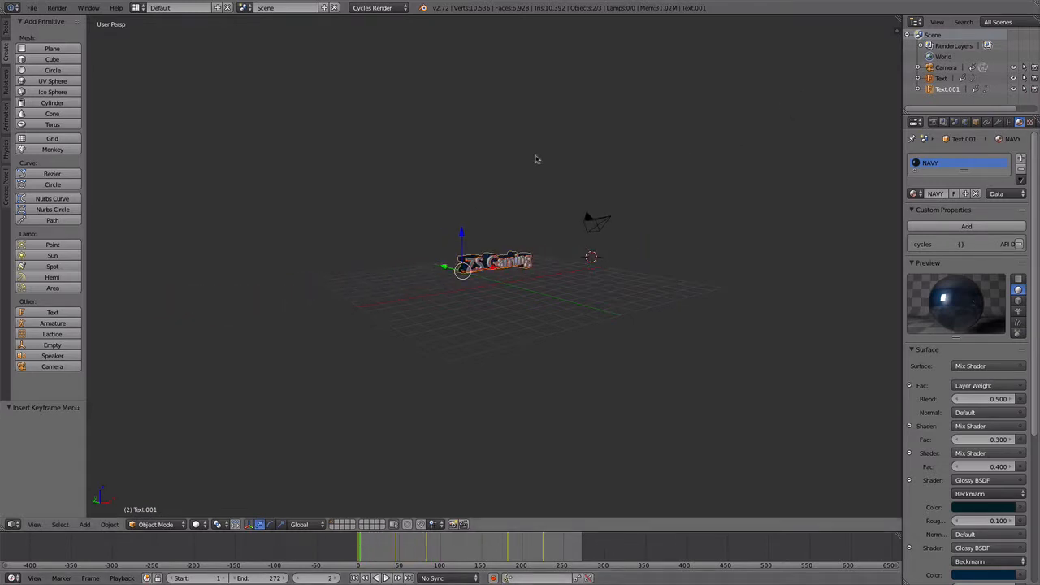
right_click(594, 234)
key("KP_0")
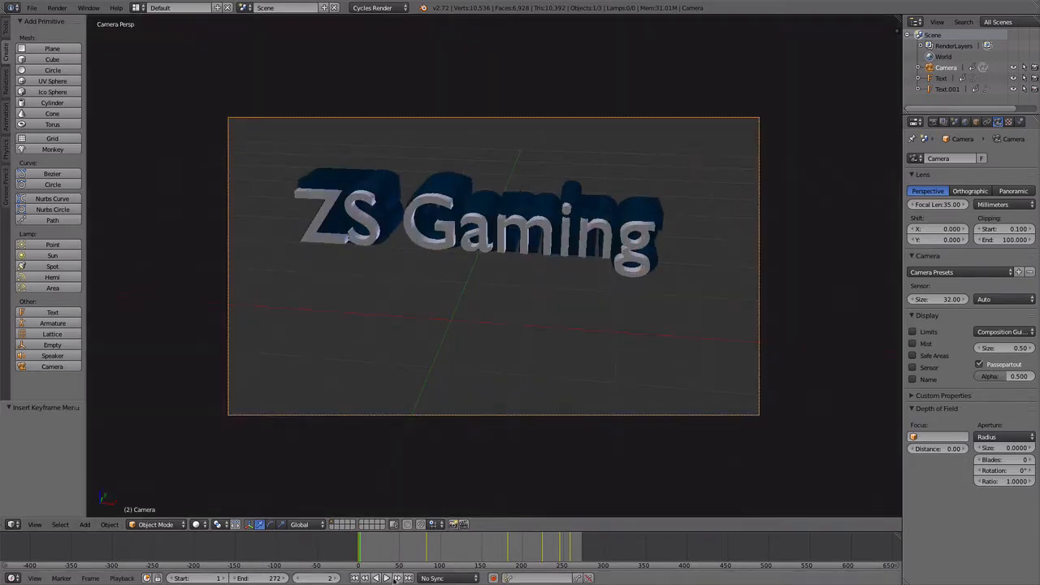
left_click(387, 577)
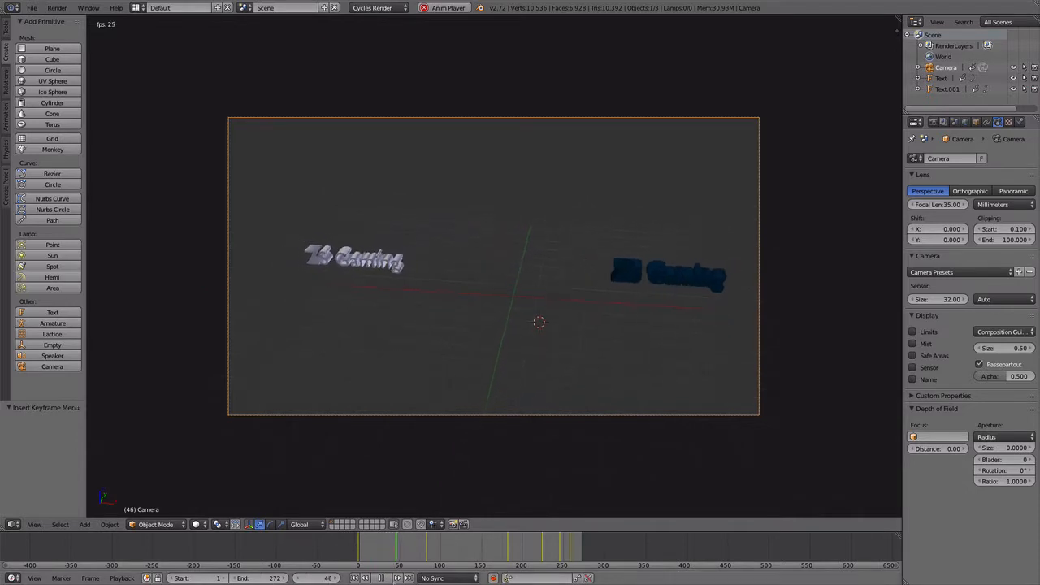
left_click(382, 577)
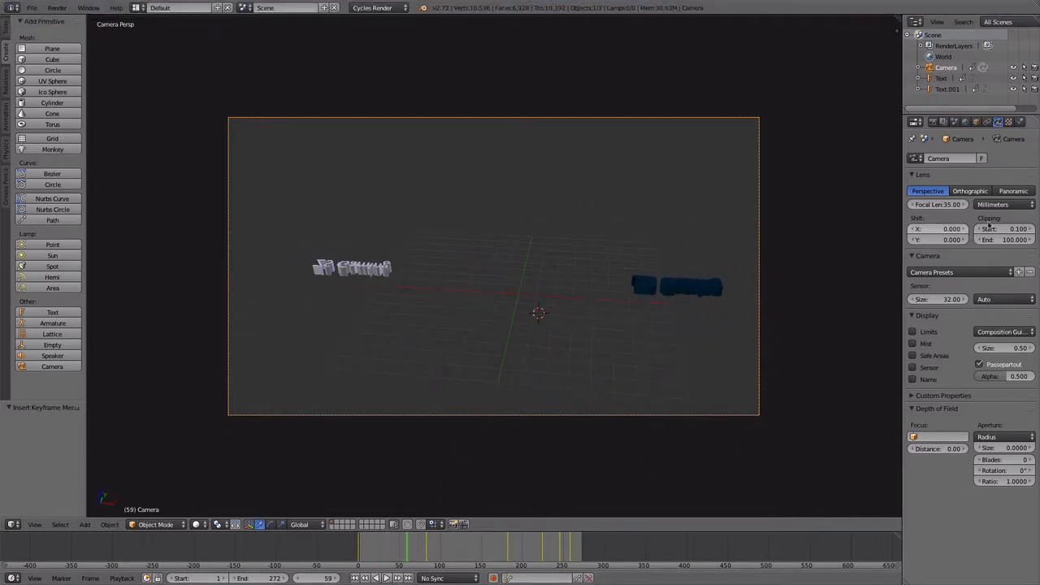
Step: Rewind the animation to frame 0 and leave the camera view for a perspective view of the whole scene
scroll(329, 252, "down", 1)
scroll(331, 255, "up", 1)
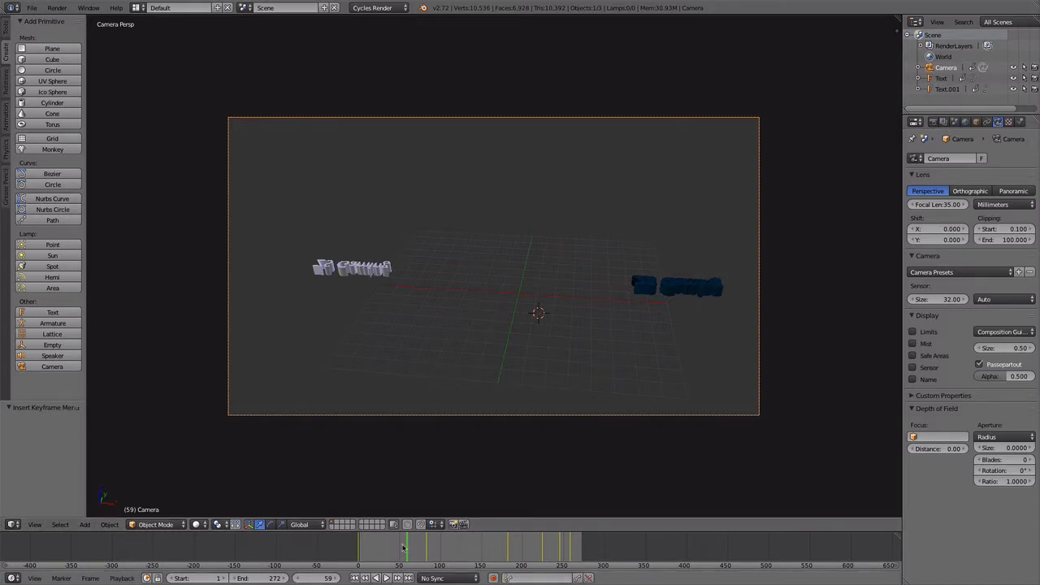
left_click_drag(407, 545, 354, 545)
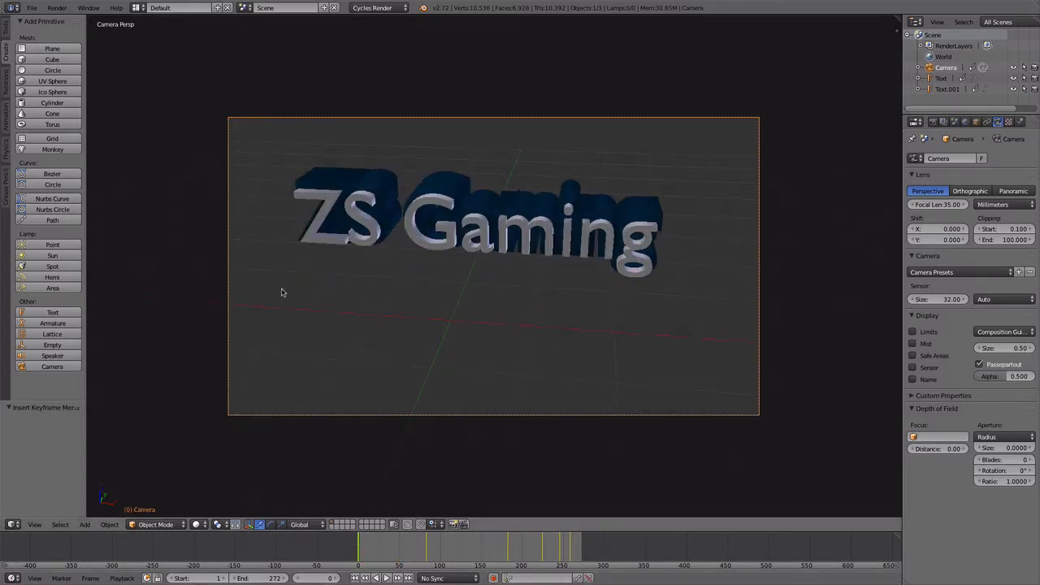
middle_click_drag(281, 290, 386, 303)
scroll(385, 304, "down", 5)
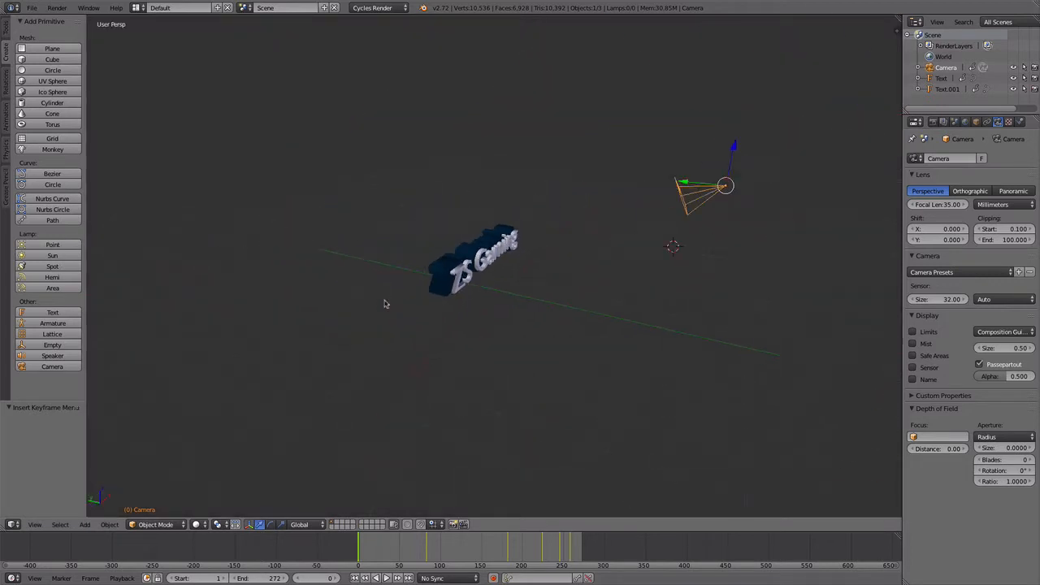
scroll(385, 304, "up", 3)
scroll(350, 247, "down", 3)
mouse_move(389, 4)
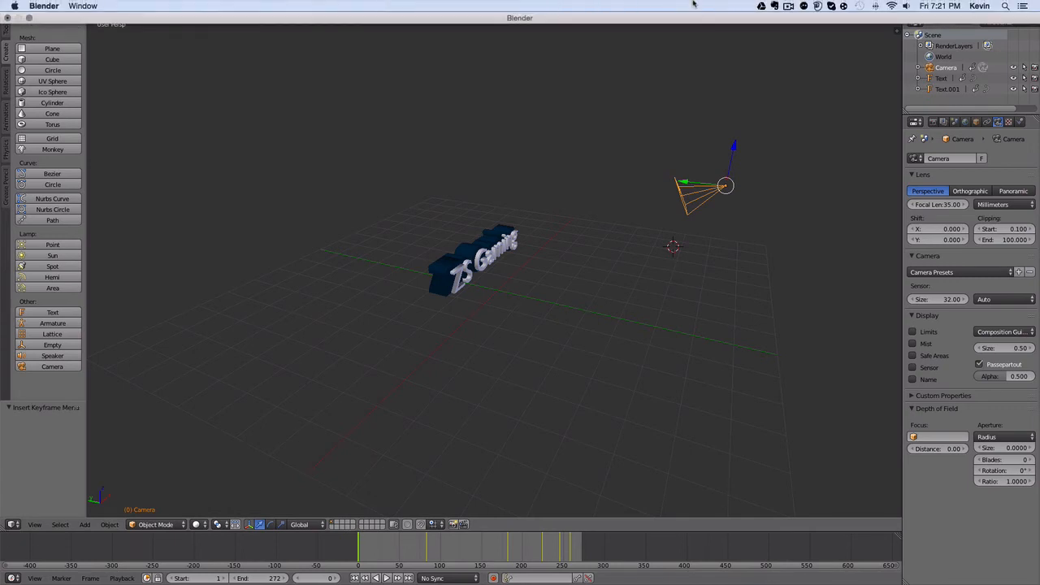
left_click(788, 6)
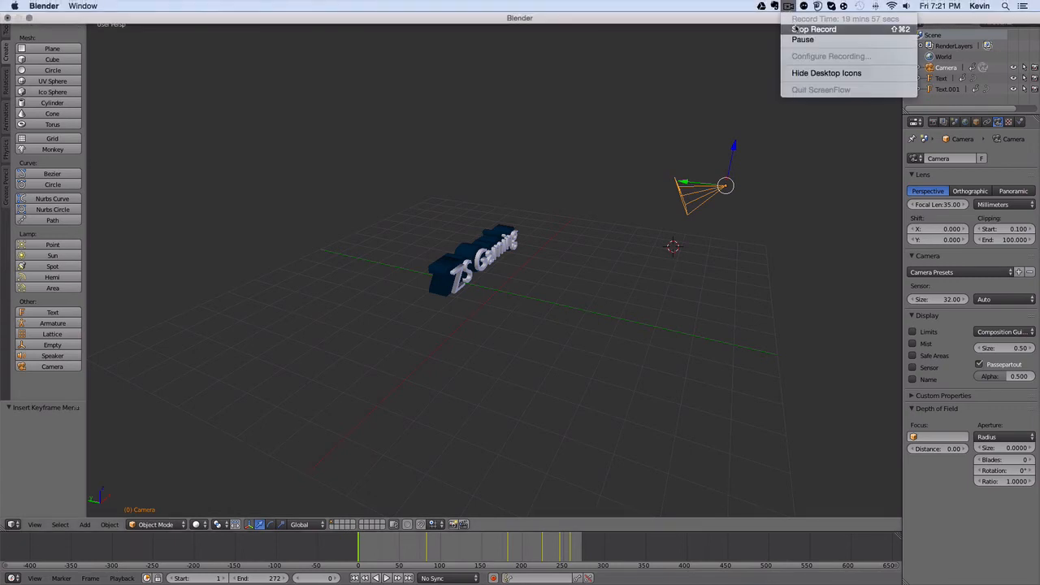